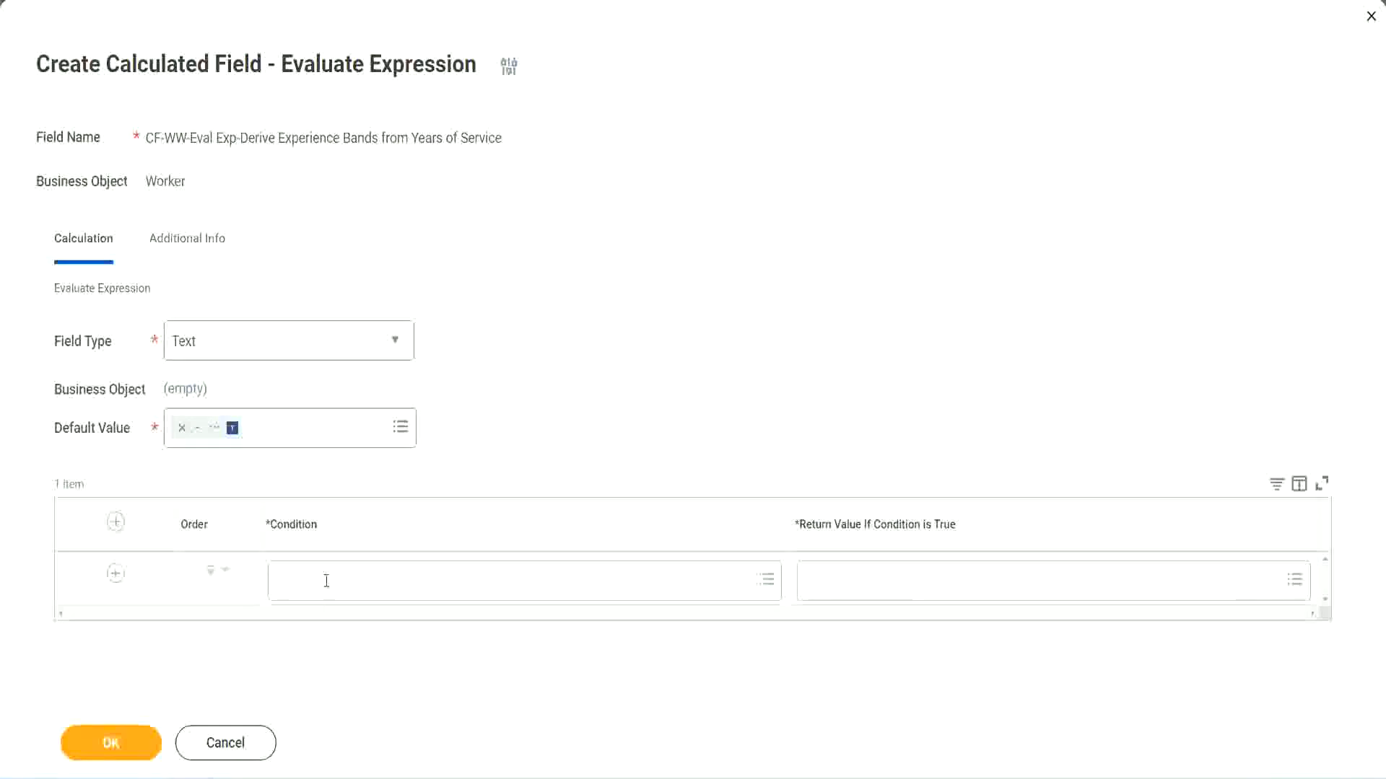
Copy CF-WW-TF-Length of Service between 0 and 7 years from the Notepad++ notes and set it as the first row's condition
click(326, 582)
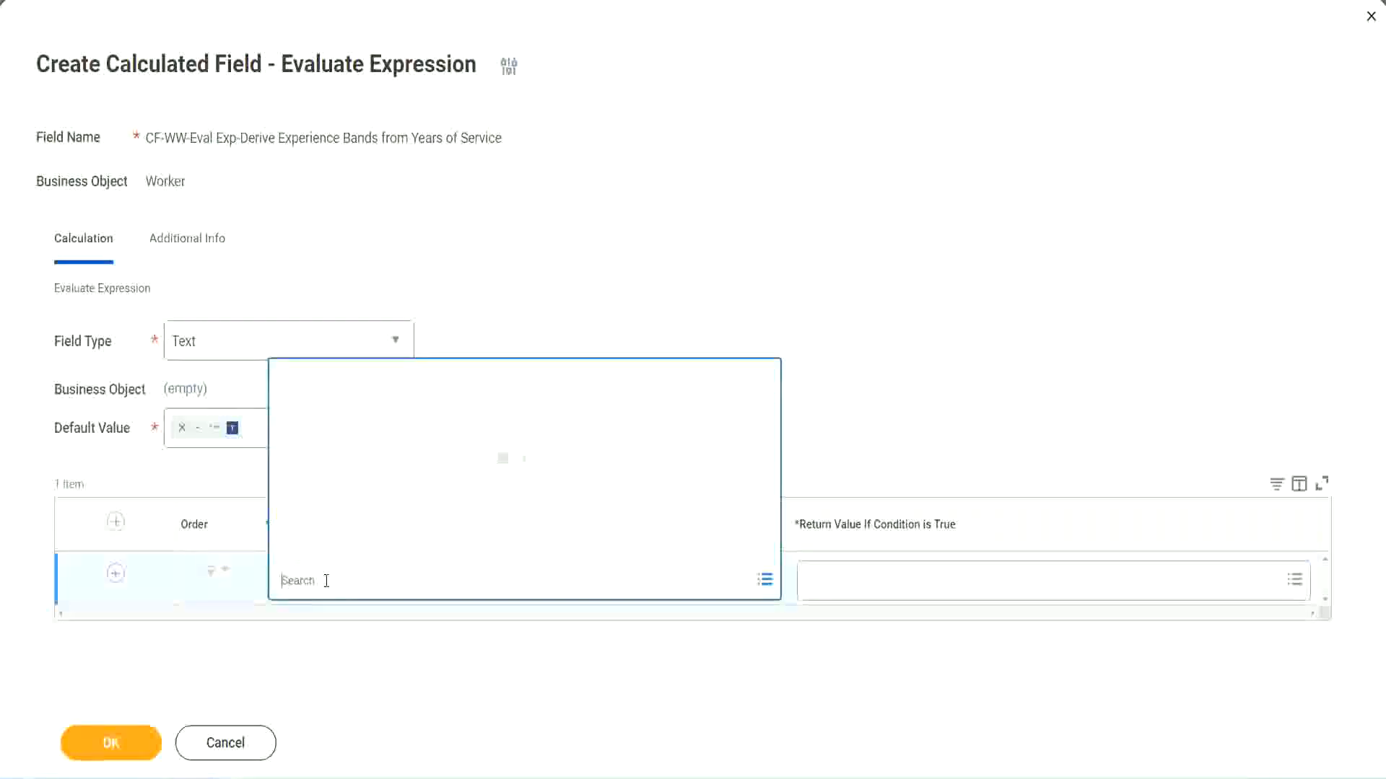
click(531, 323)
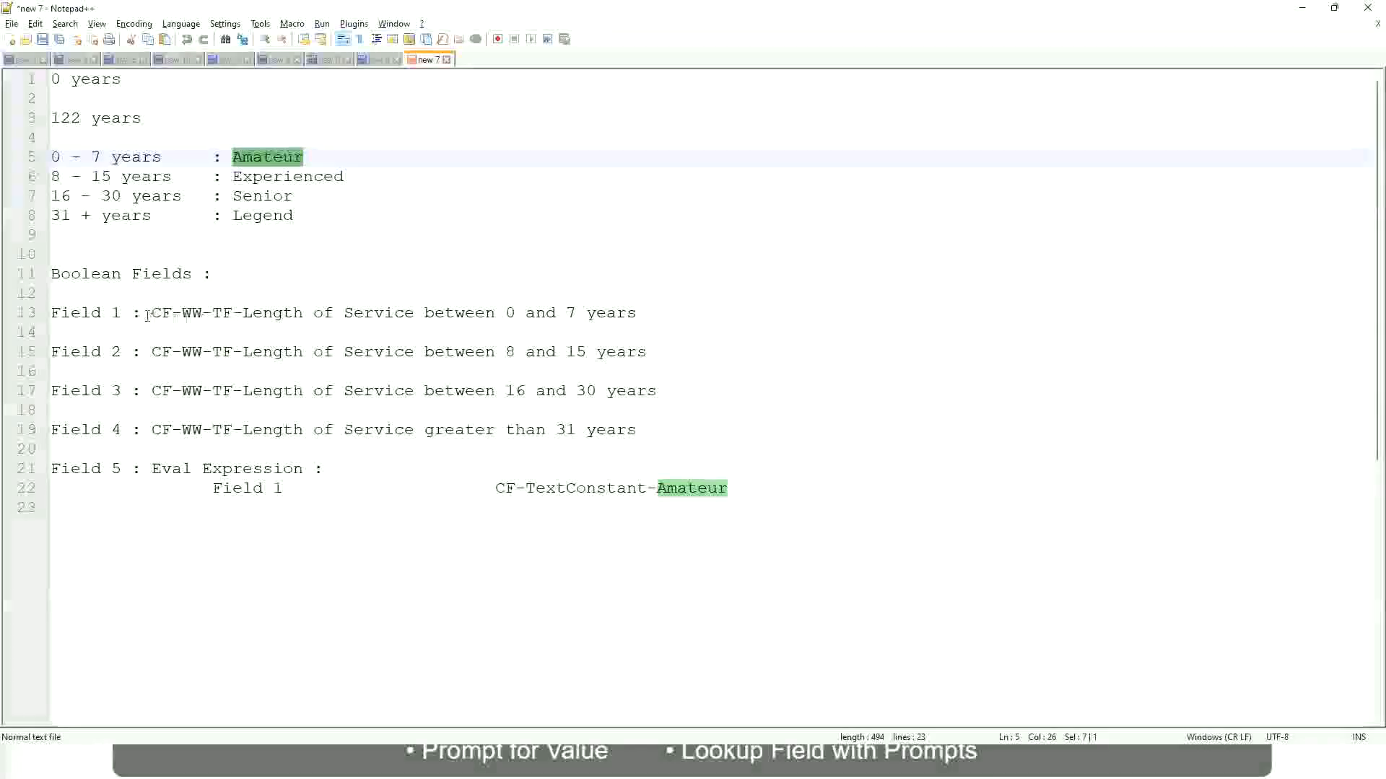
drag(153, 313, 638, 318)
key(ctrl+c)
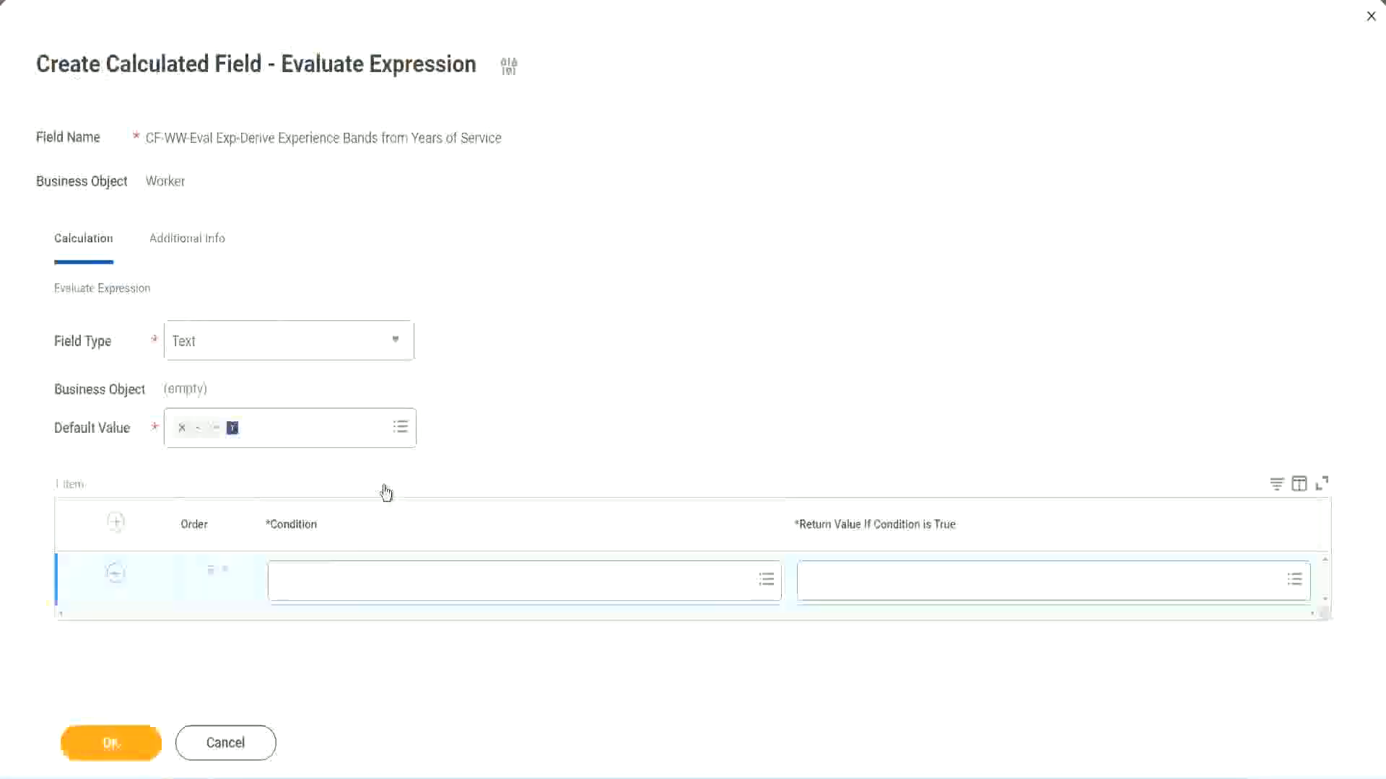
click(353, 586)
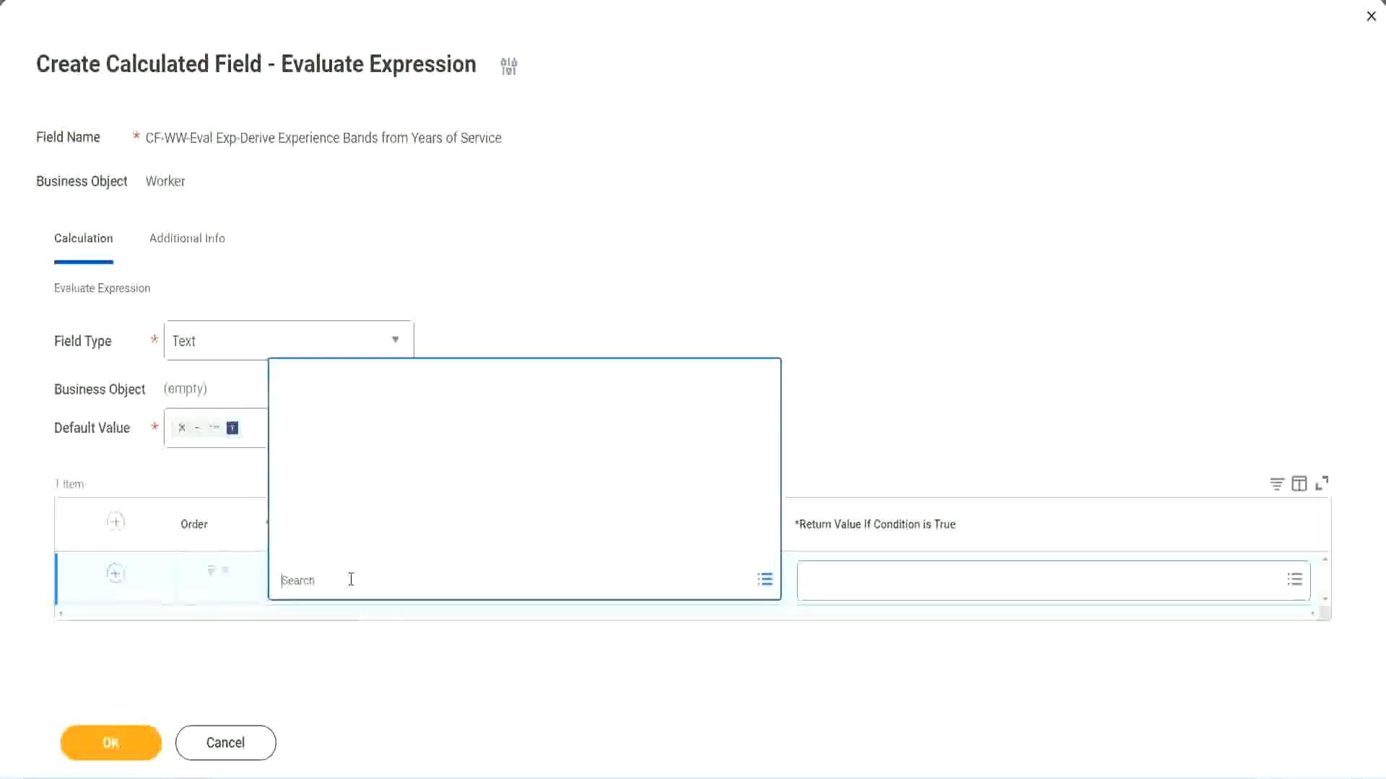
key(ctrl+v)
key(Return)
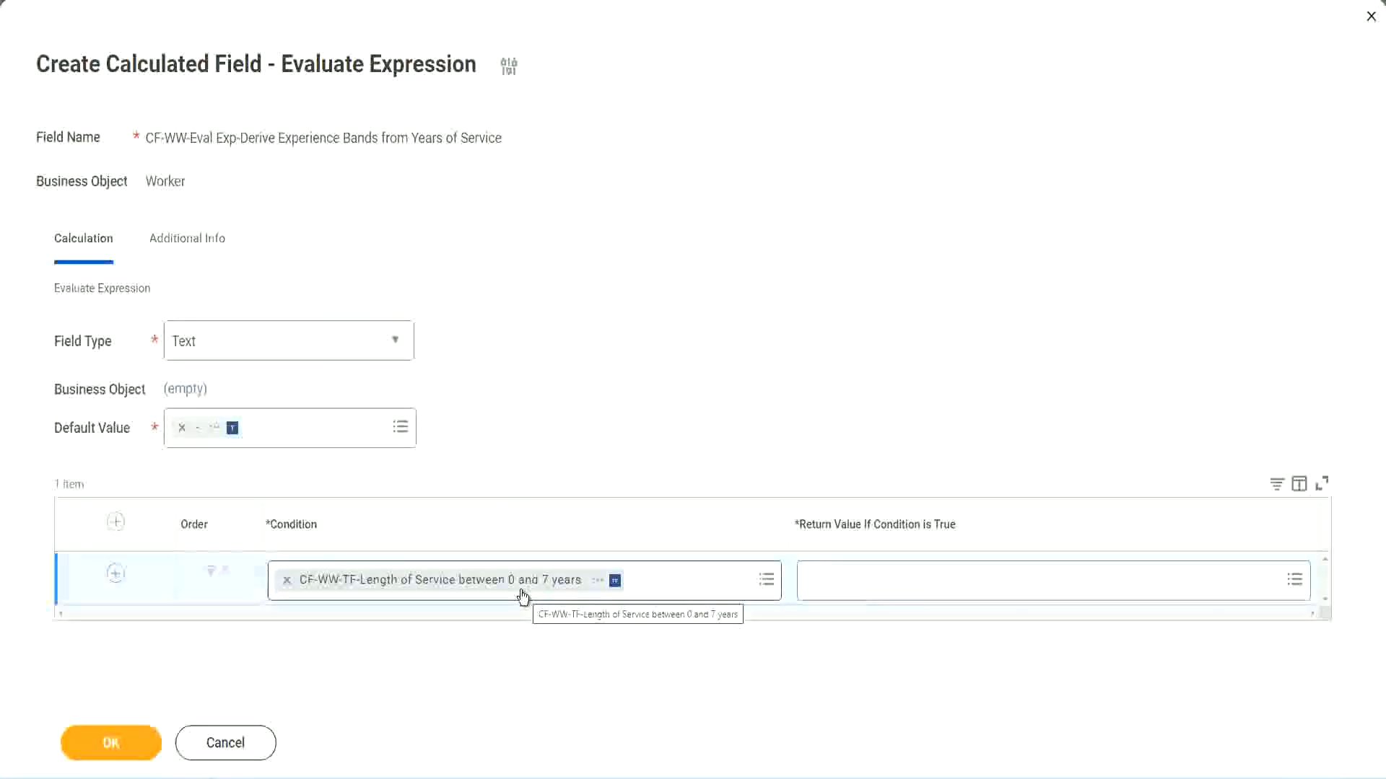
click(901, 593)
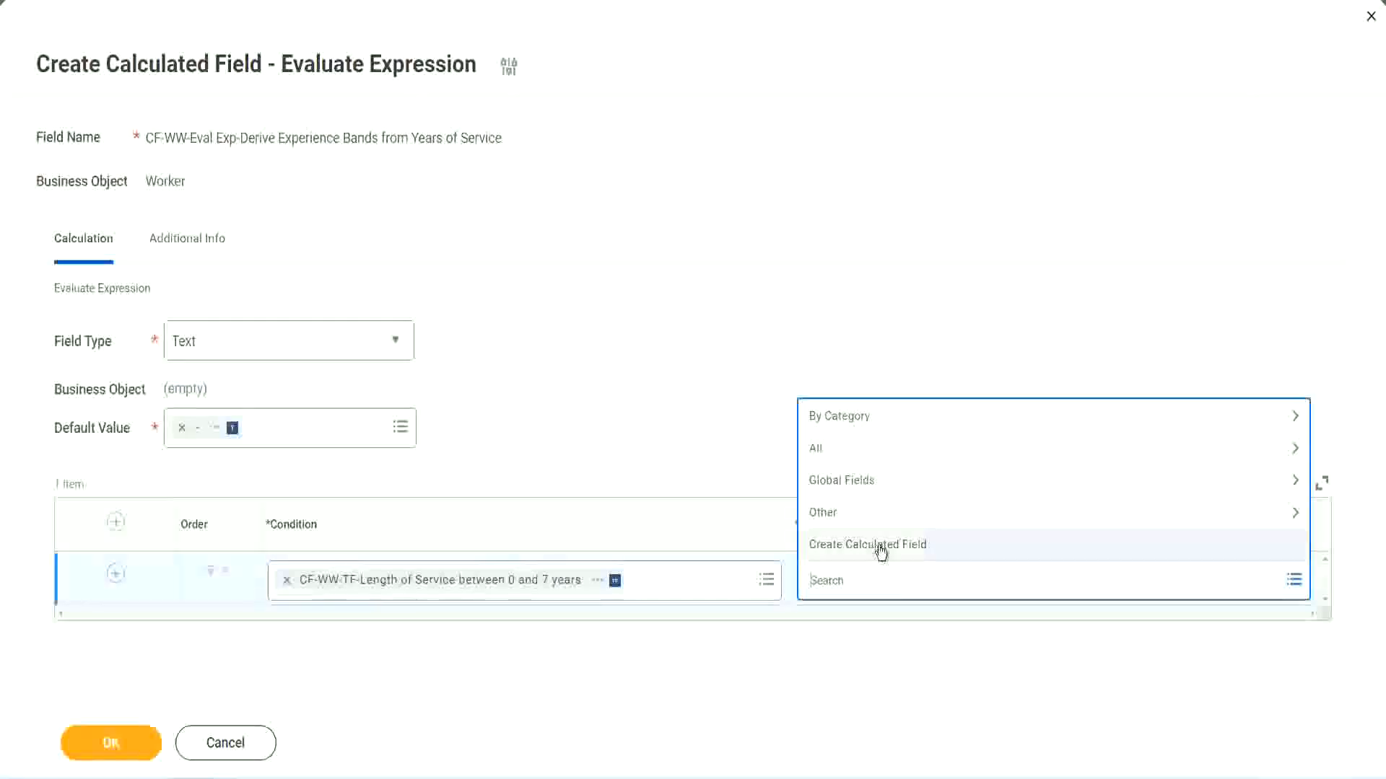
click(804, 361)
click(835, 591)
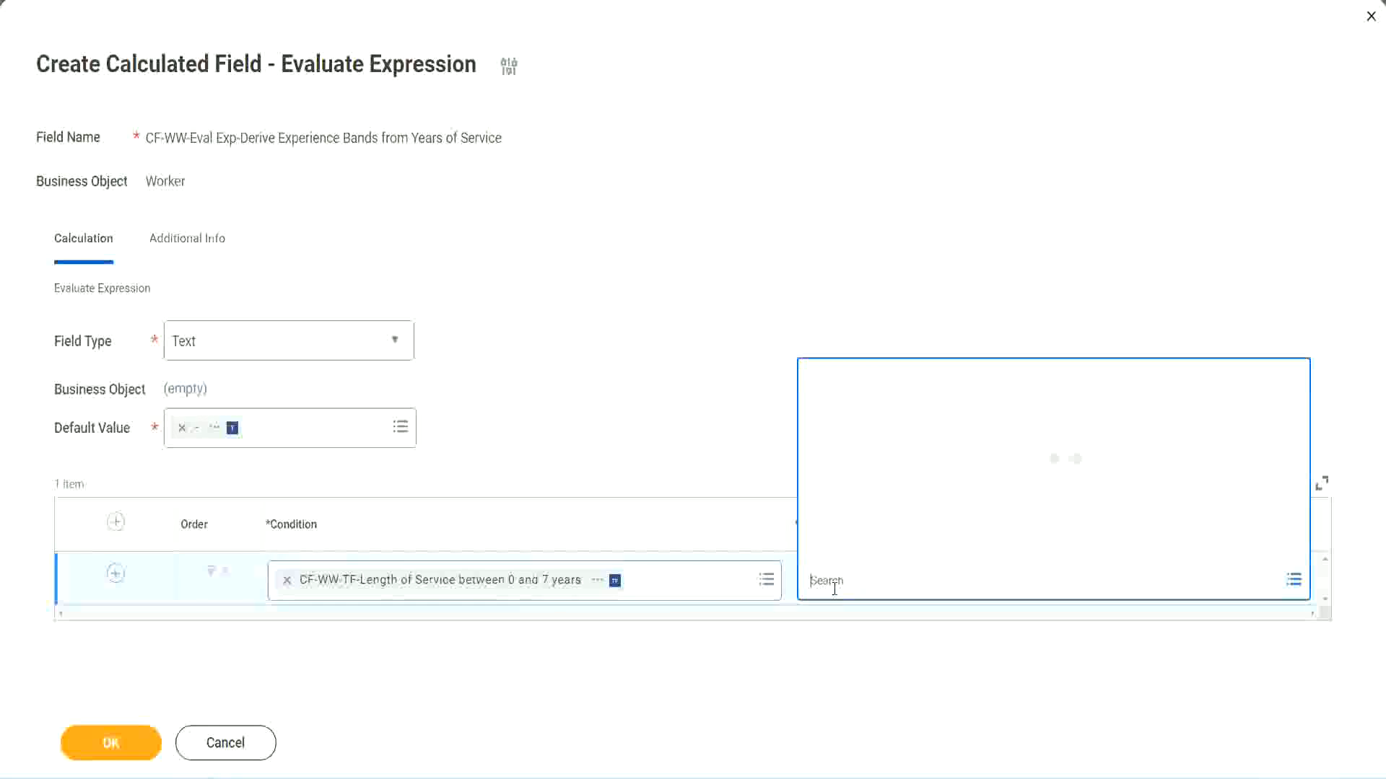
text(Amaterue)
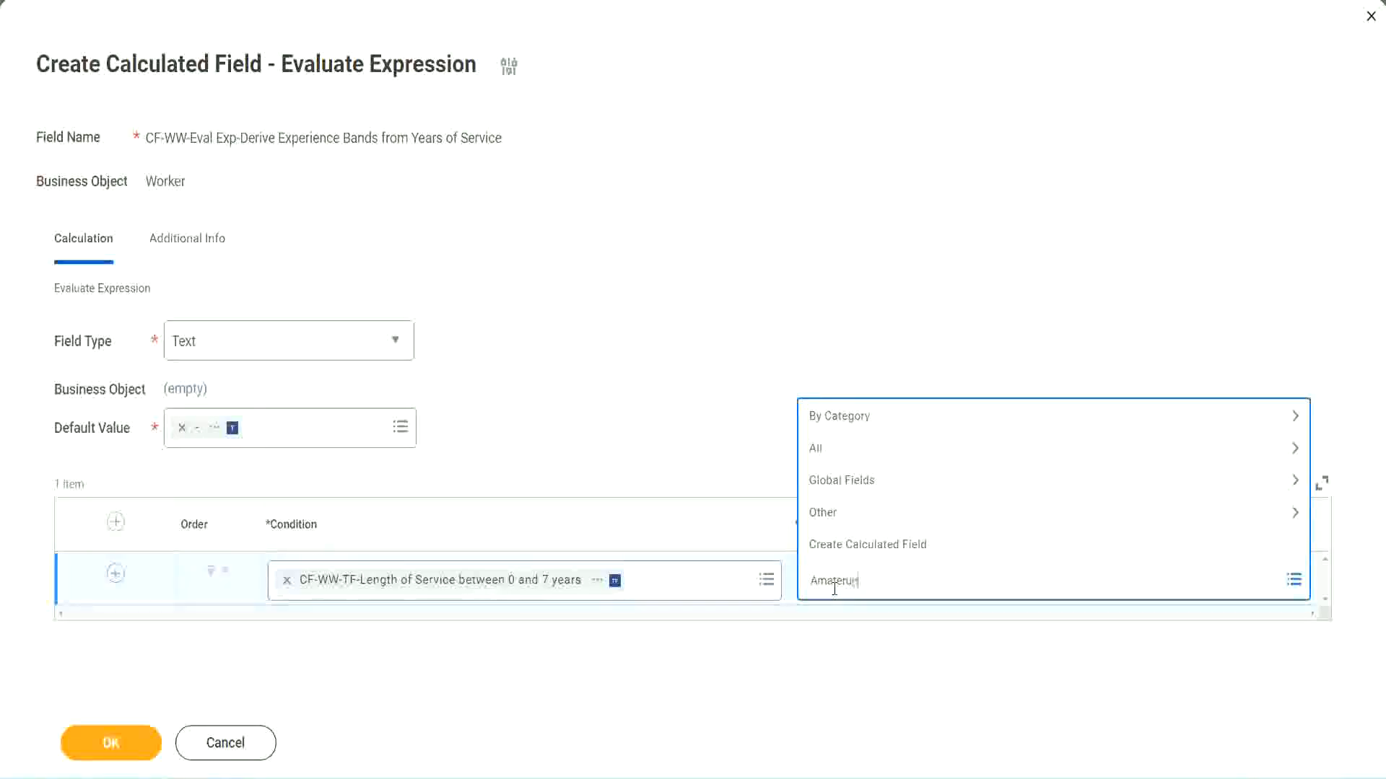
click(700, 426)
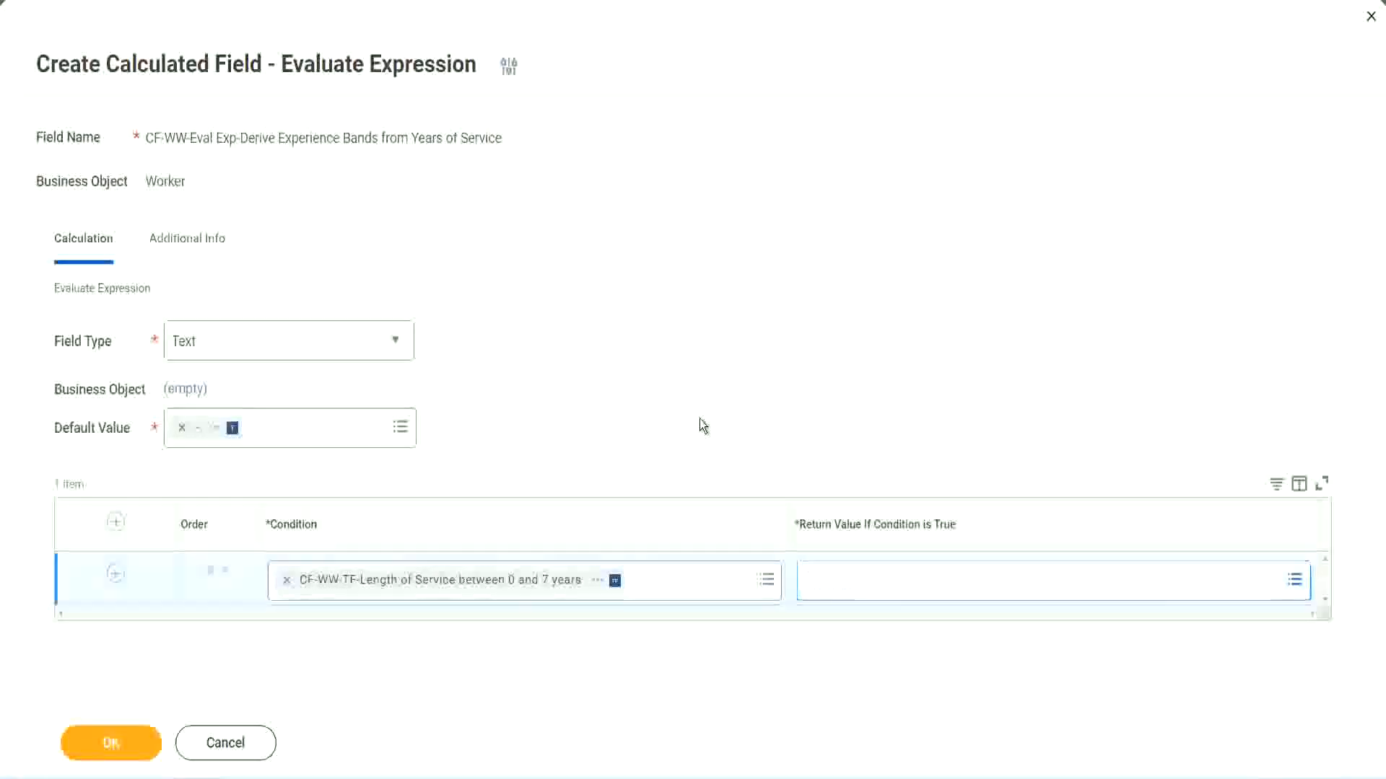
click(874, 592)
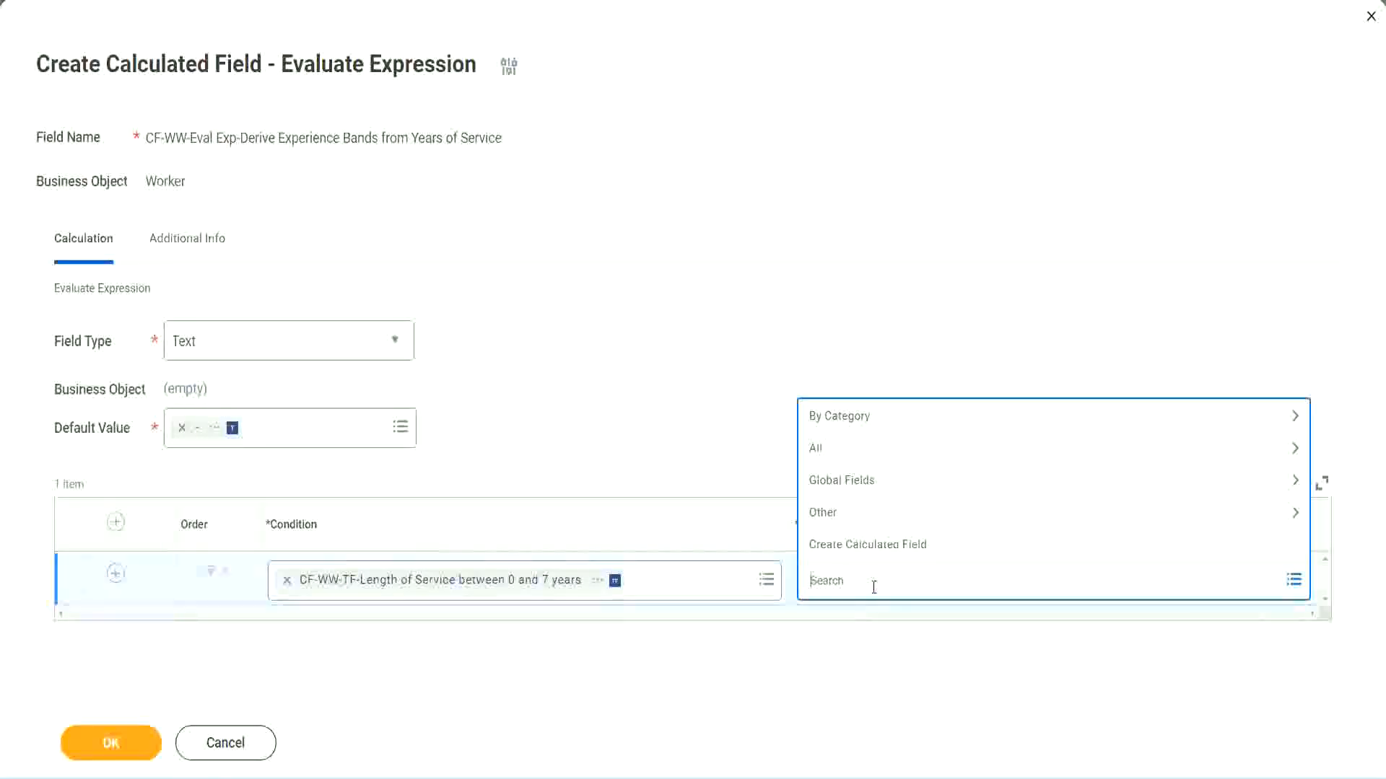
click(702, 426)
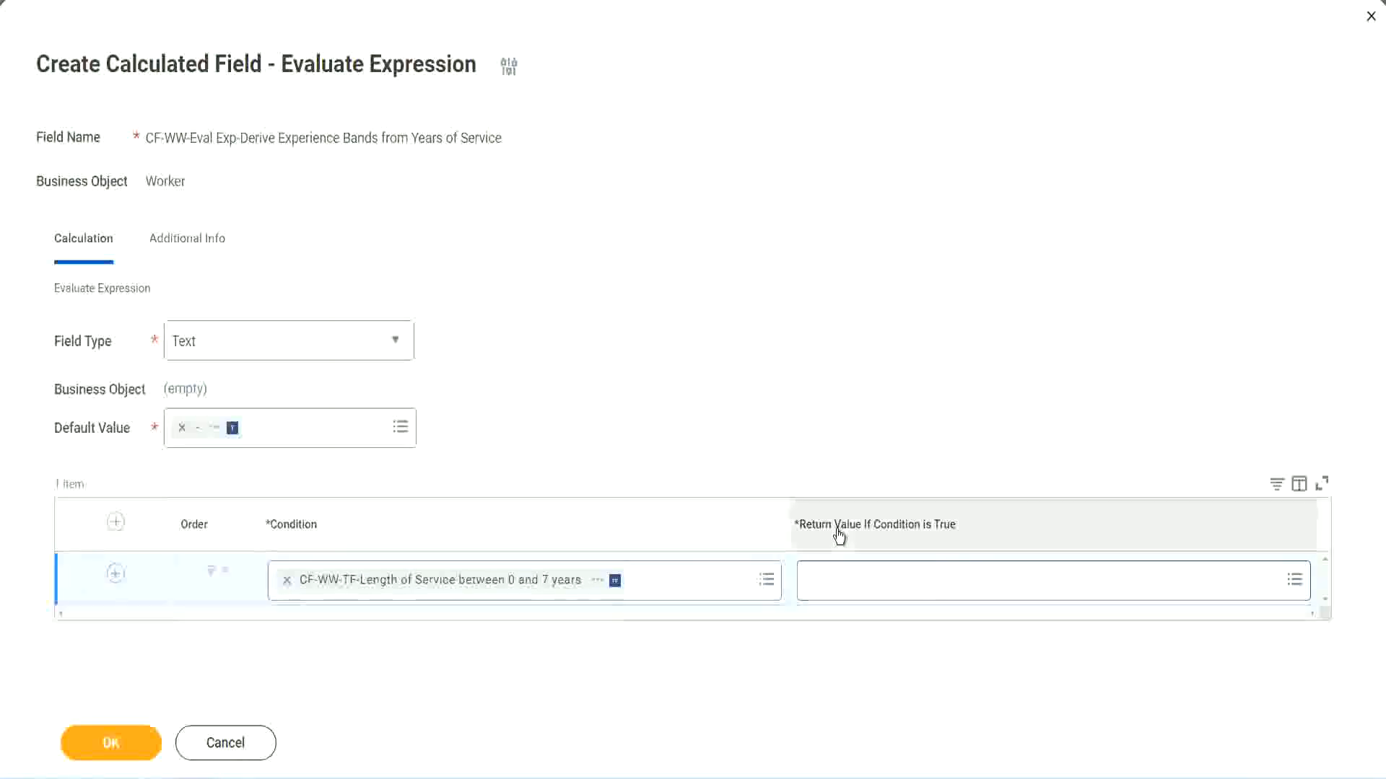
Start creating a calculated field for the first row's return value and name it CF-WW-TC-Amateur
click(899, 585)
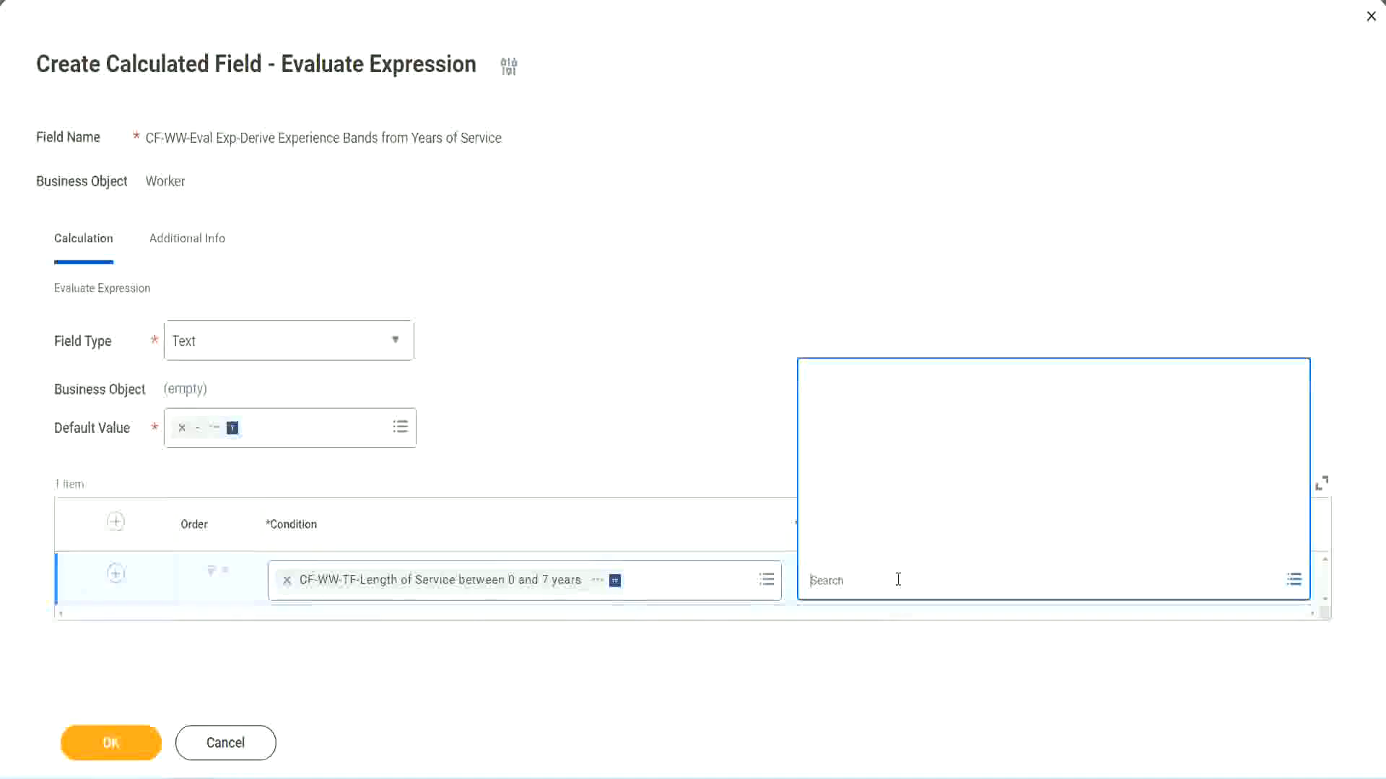
click(888, 547)
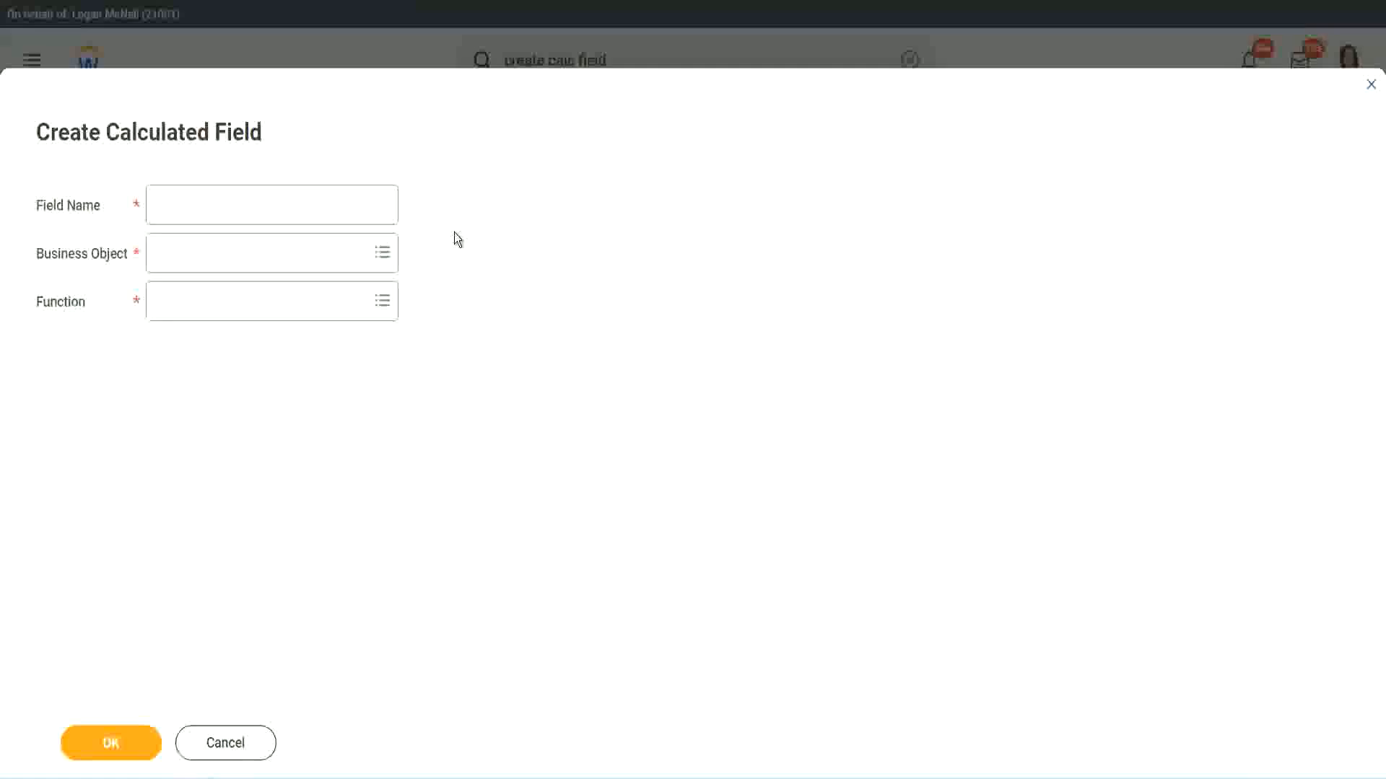
click(168, 205)
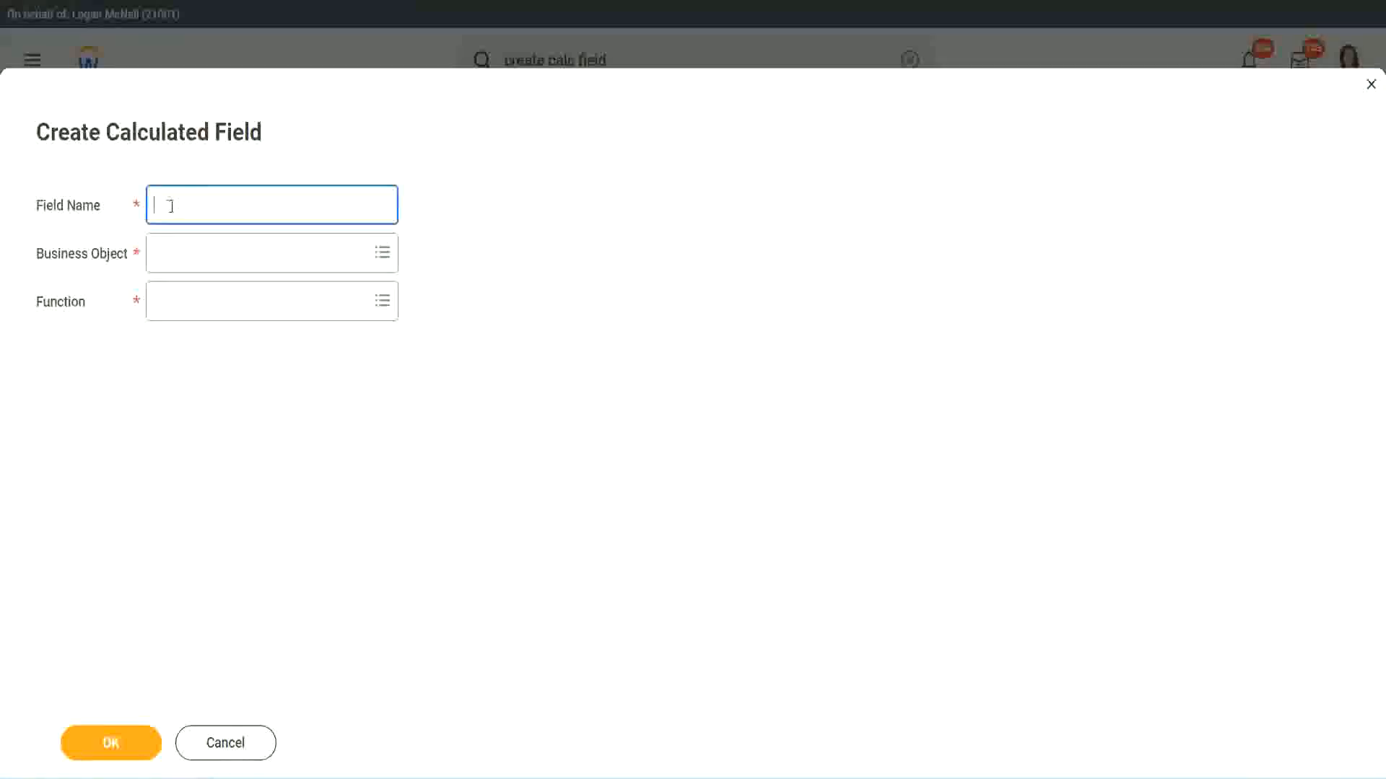
text(CF-TC-Amateur)
click(171, 204)
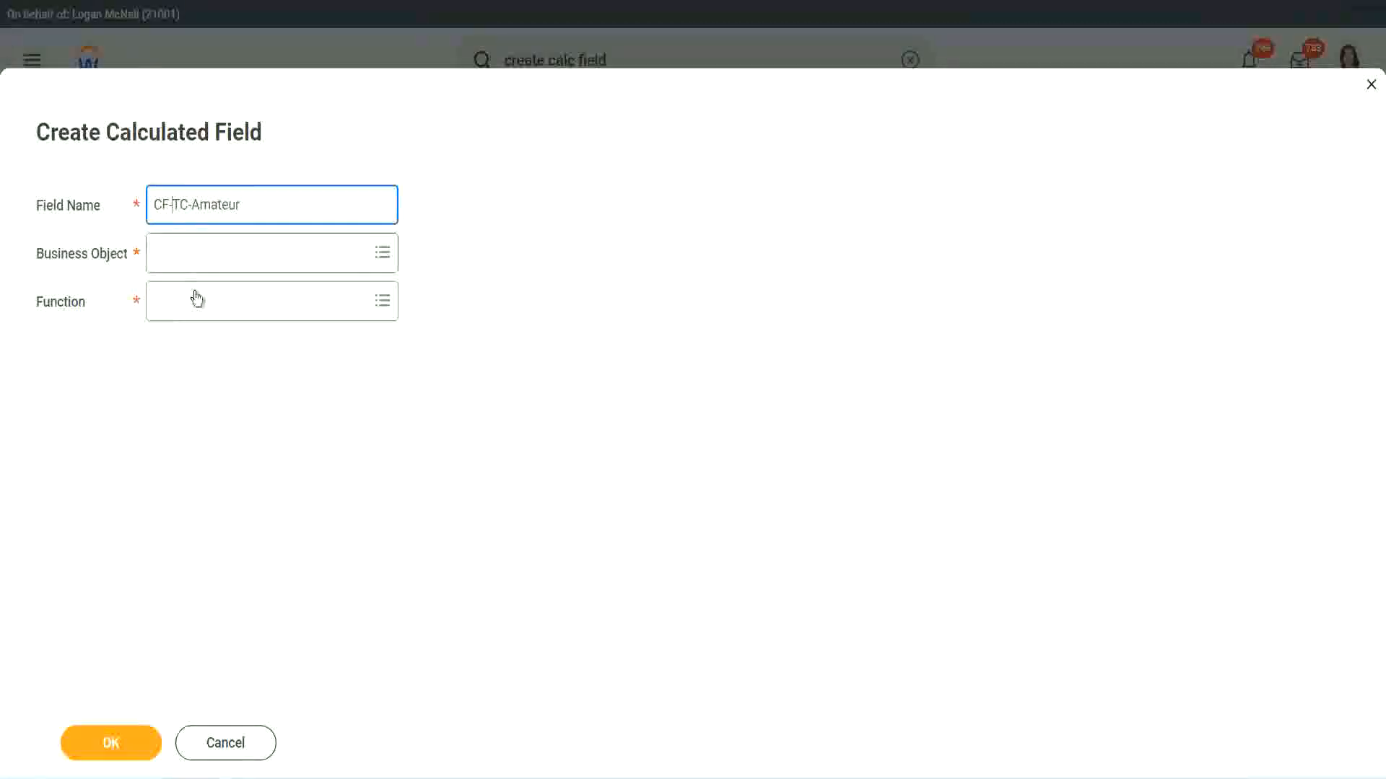
text(WW-)
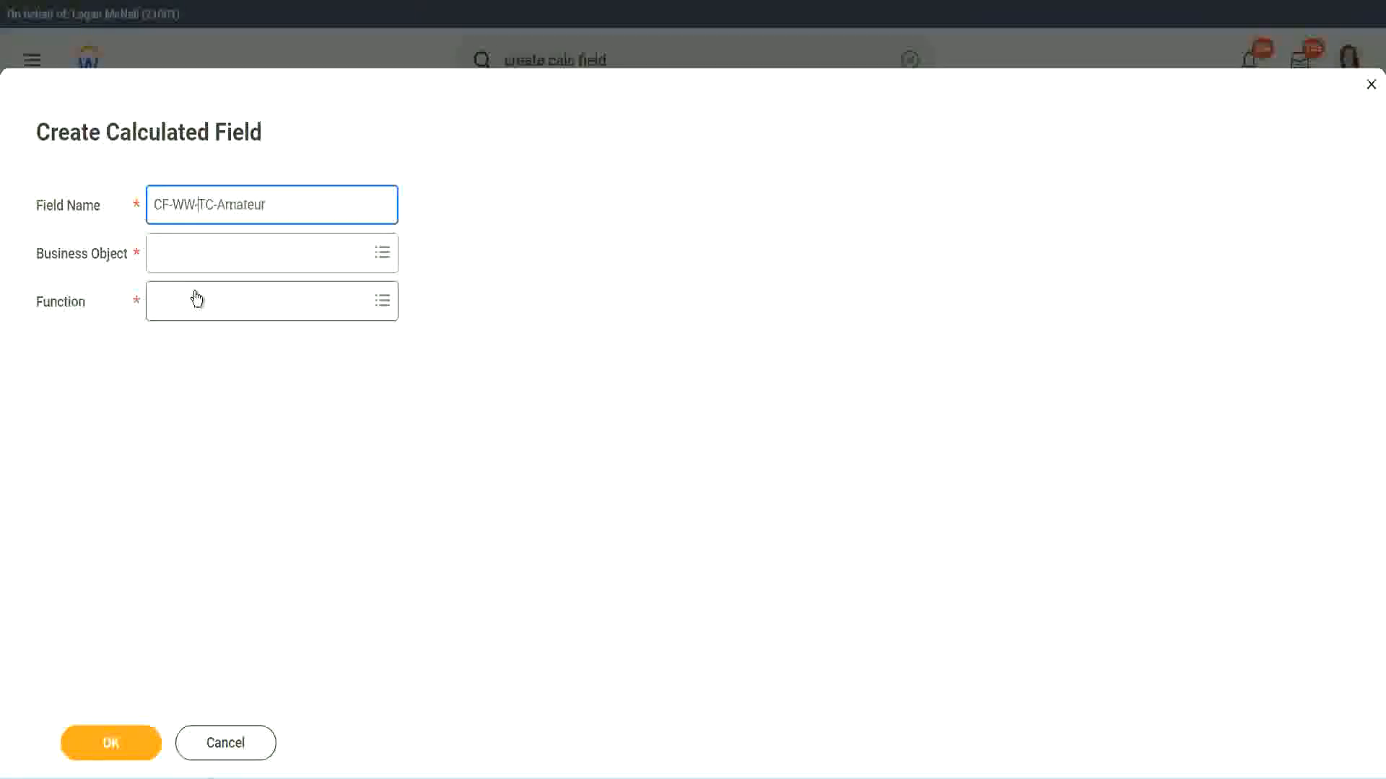
Set the business object of the CF-WW-TC-Amateur field to Global
click(195, 256)
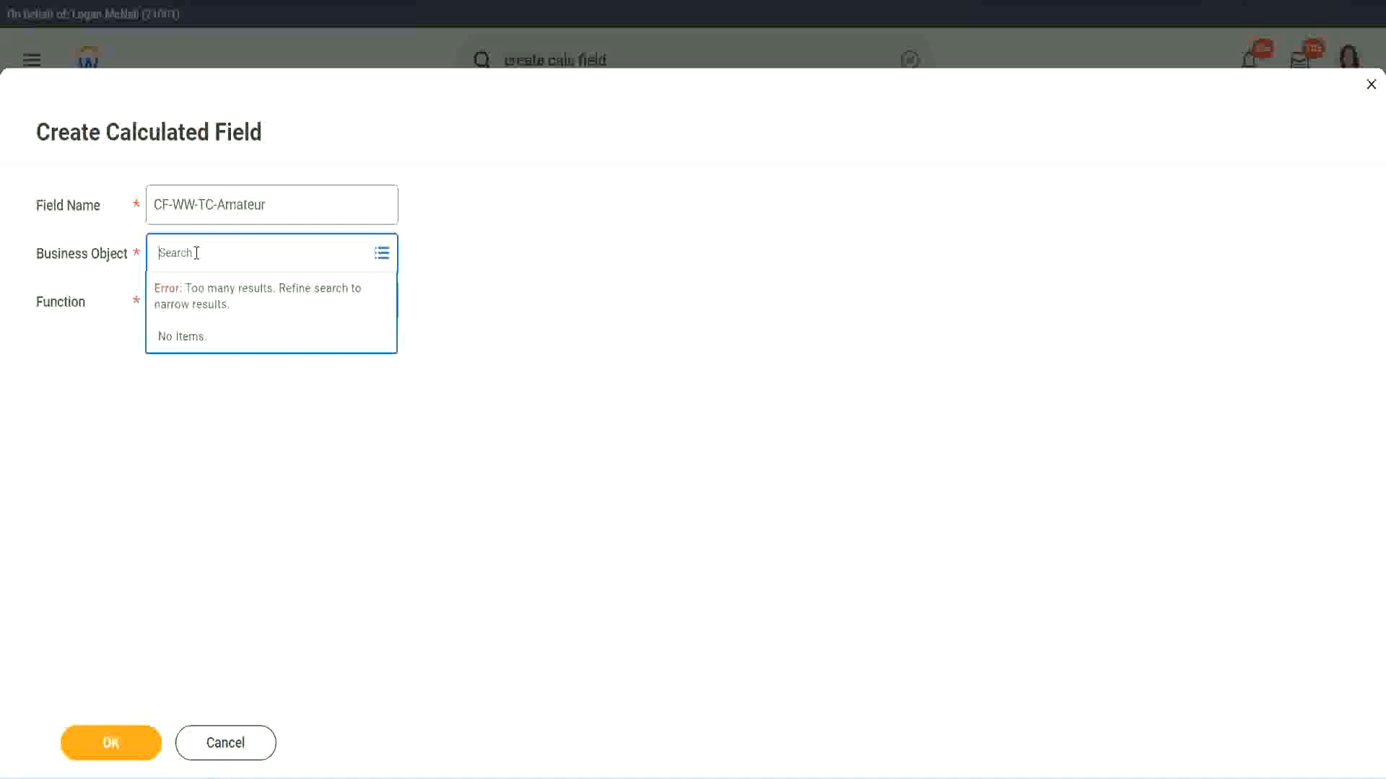
text(worker)
key(BackSpace)
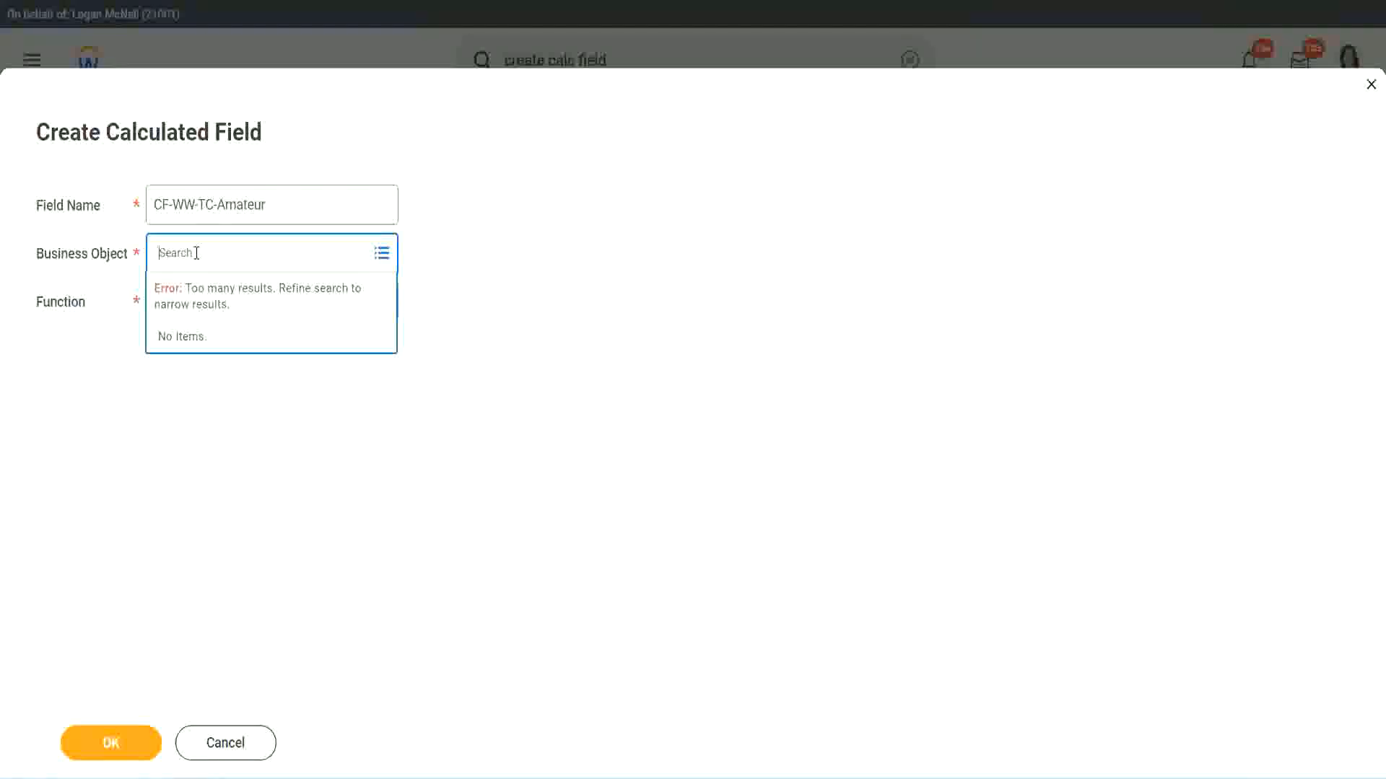
text(global)
key(Return)
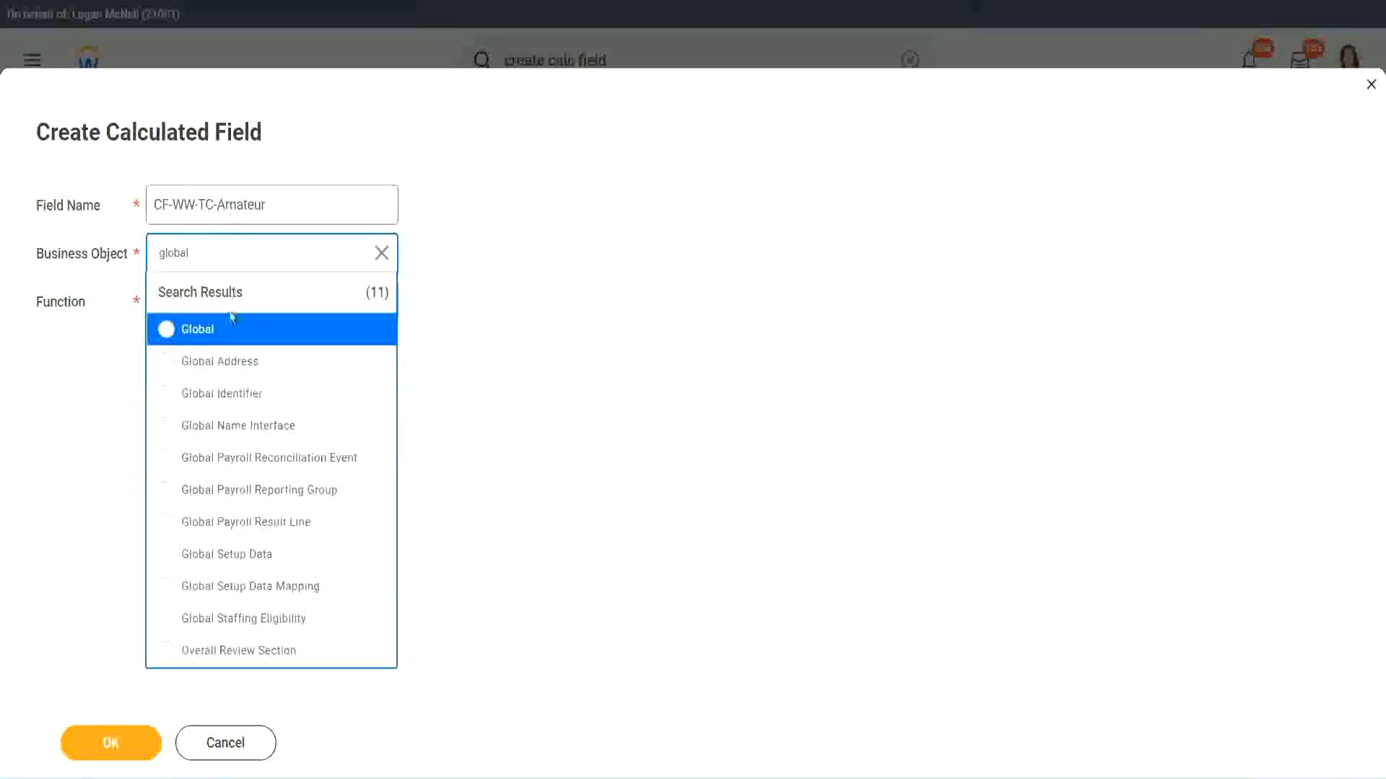
click(216, 340)
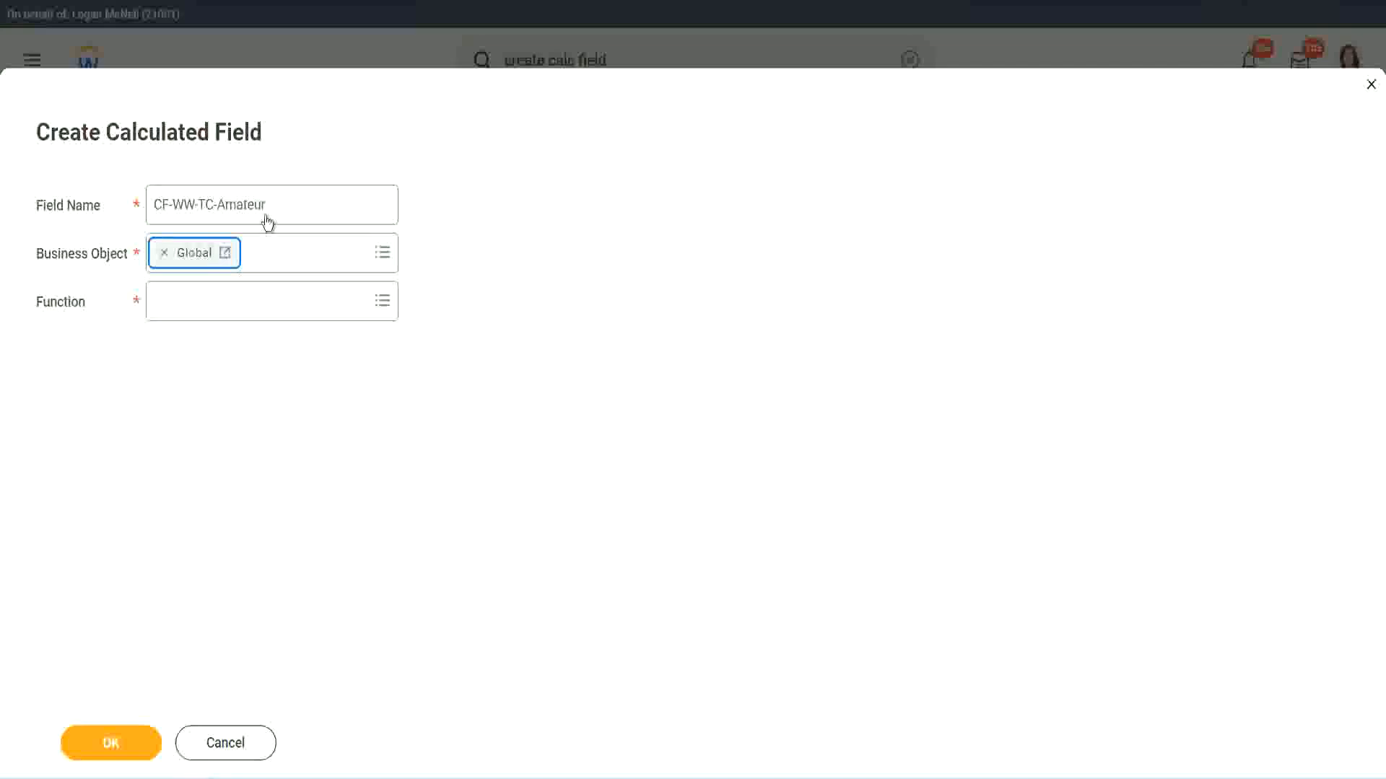
triple_click(358, 194)
click(301, 208)
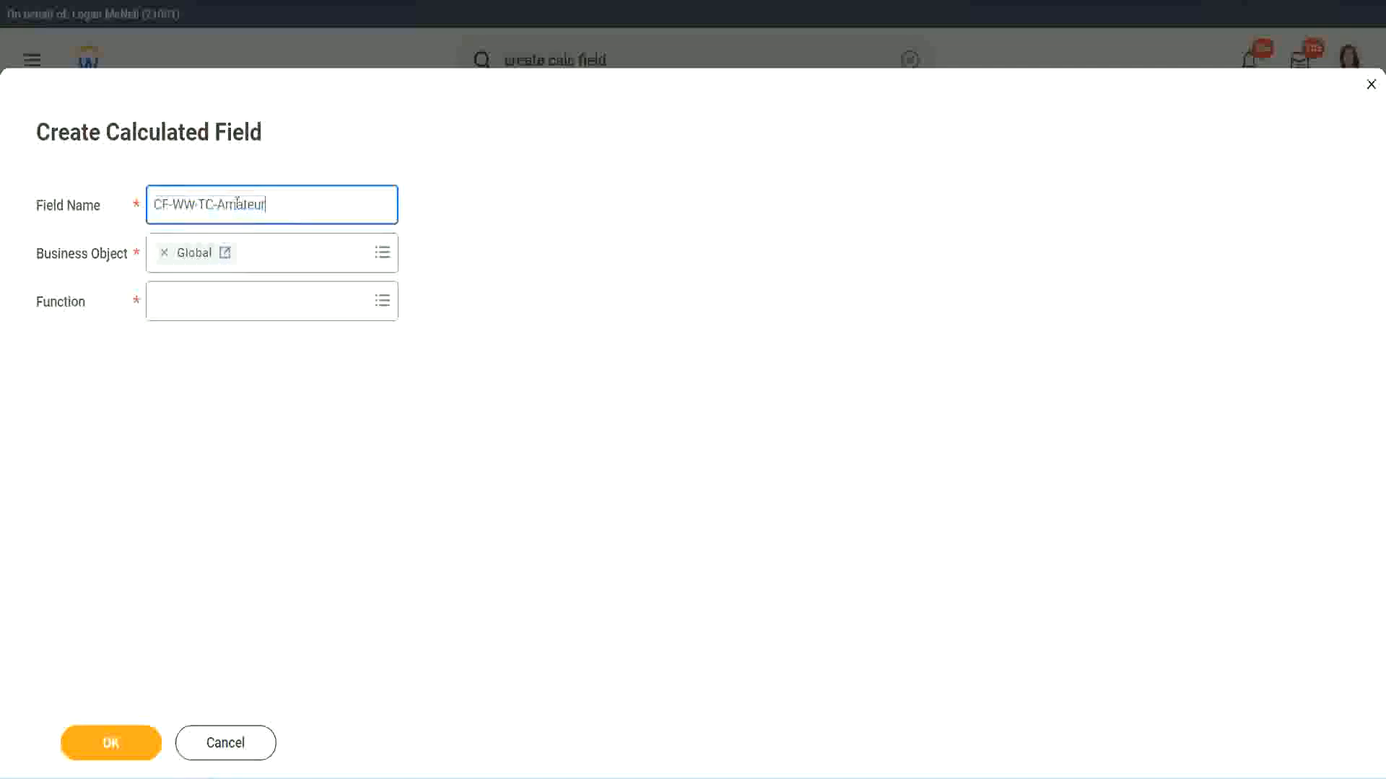
double_click(249, 204)
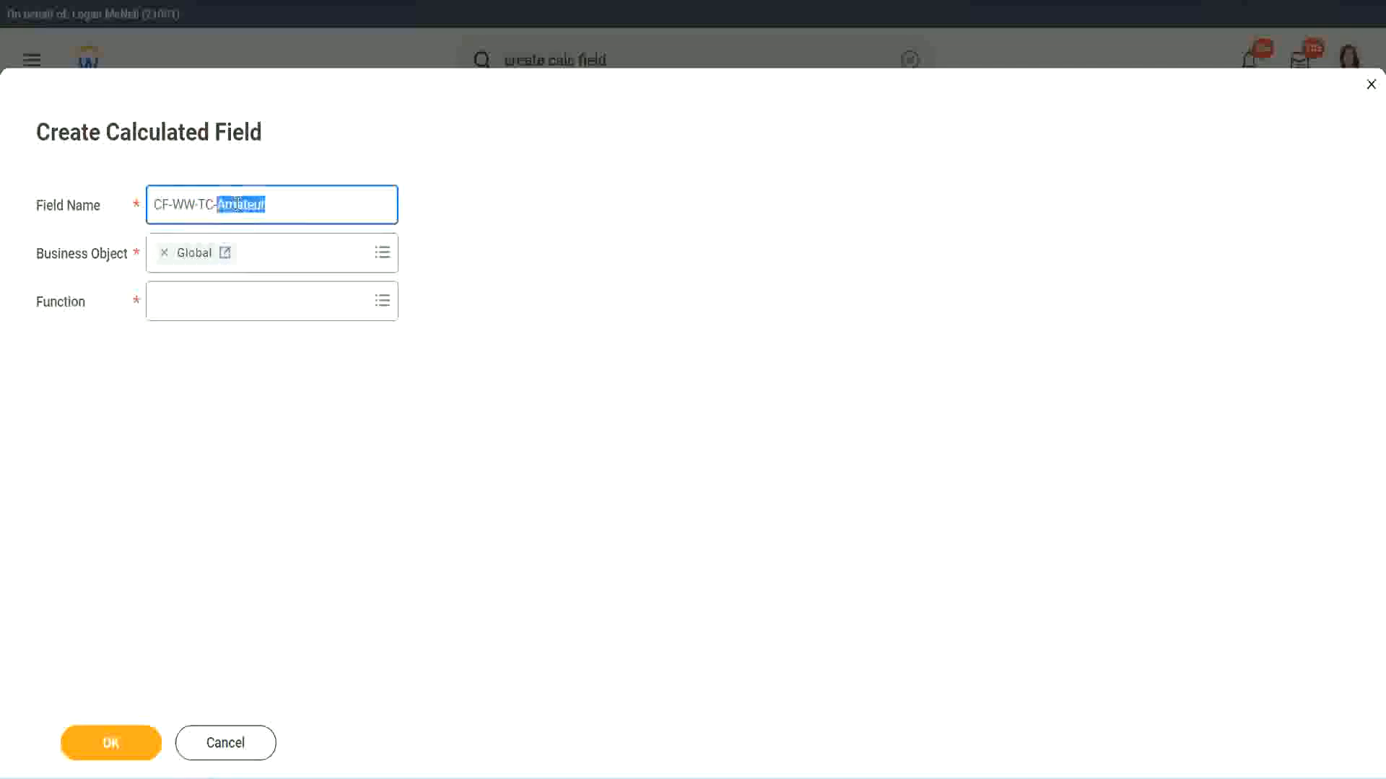
click(286, 201)
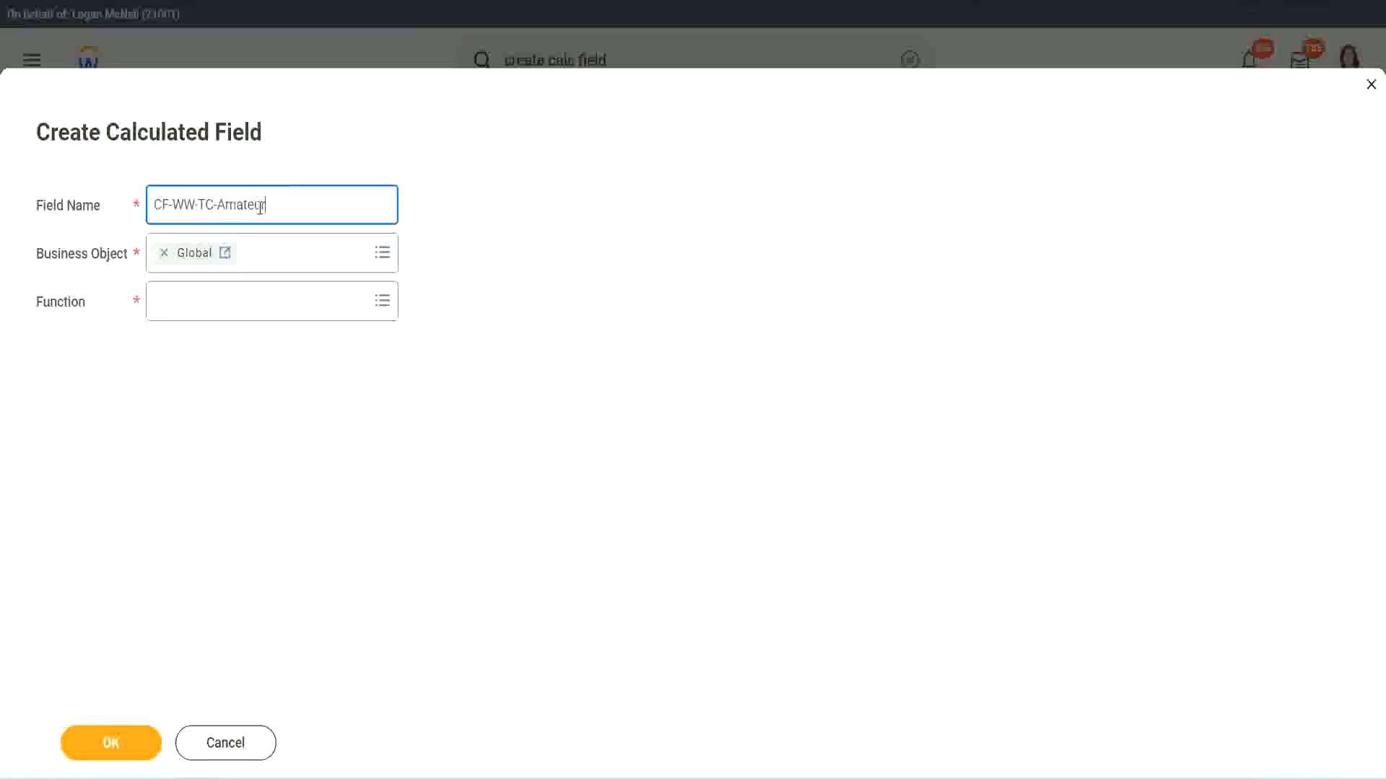
double_click(259, 207)
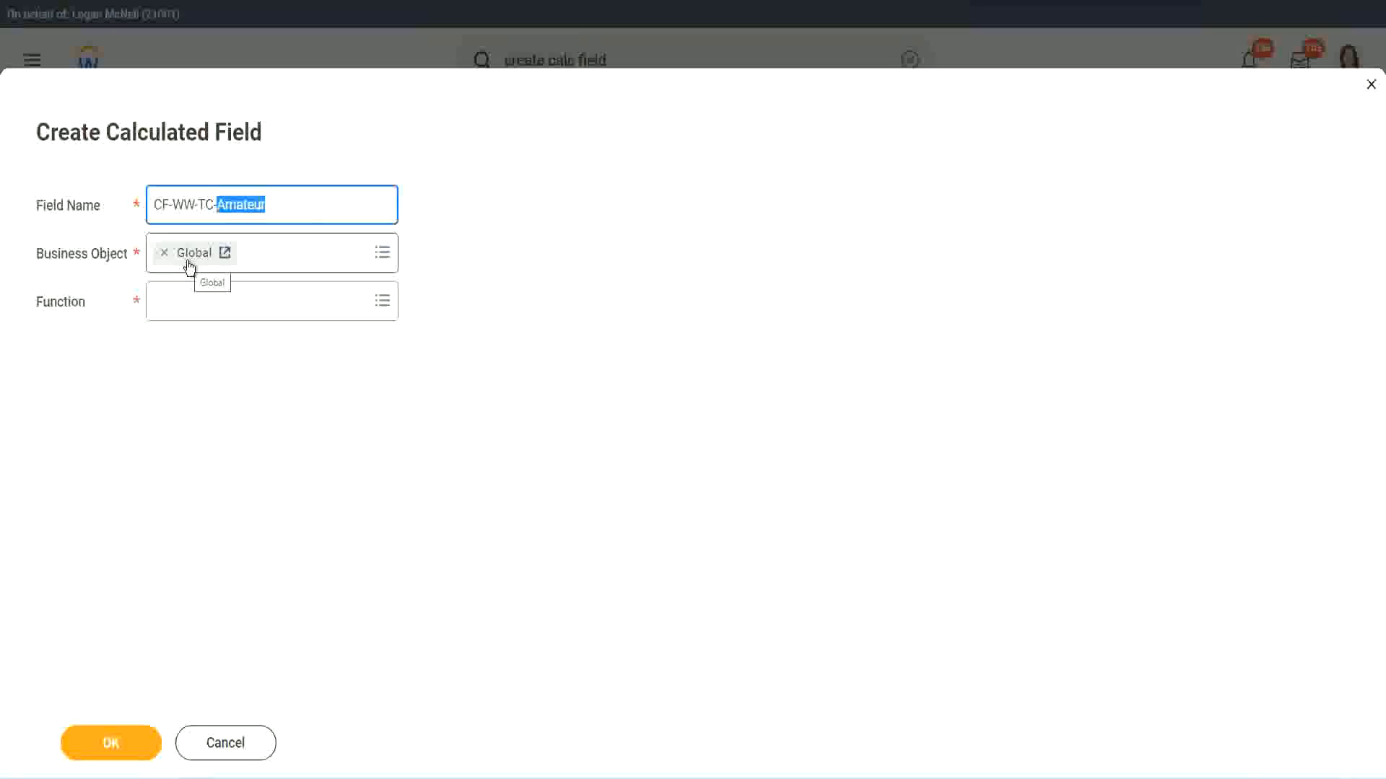
Choose Text Constant as the new field's function and continue to its calculation settings
click(192, 301)
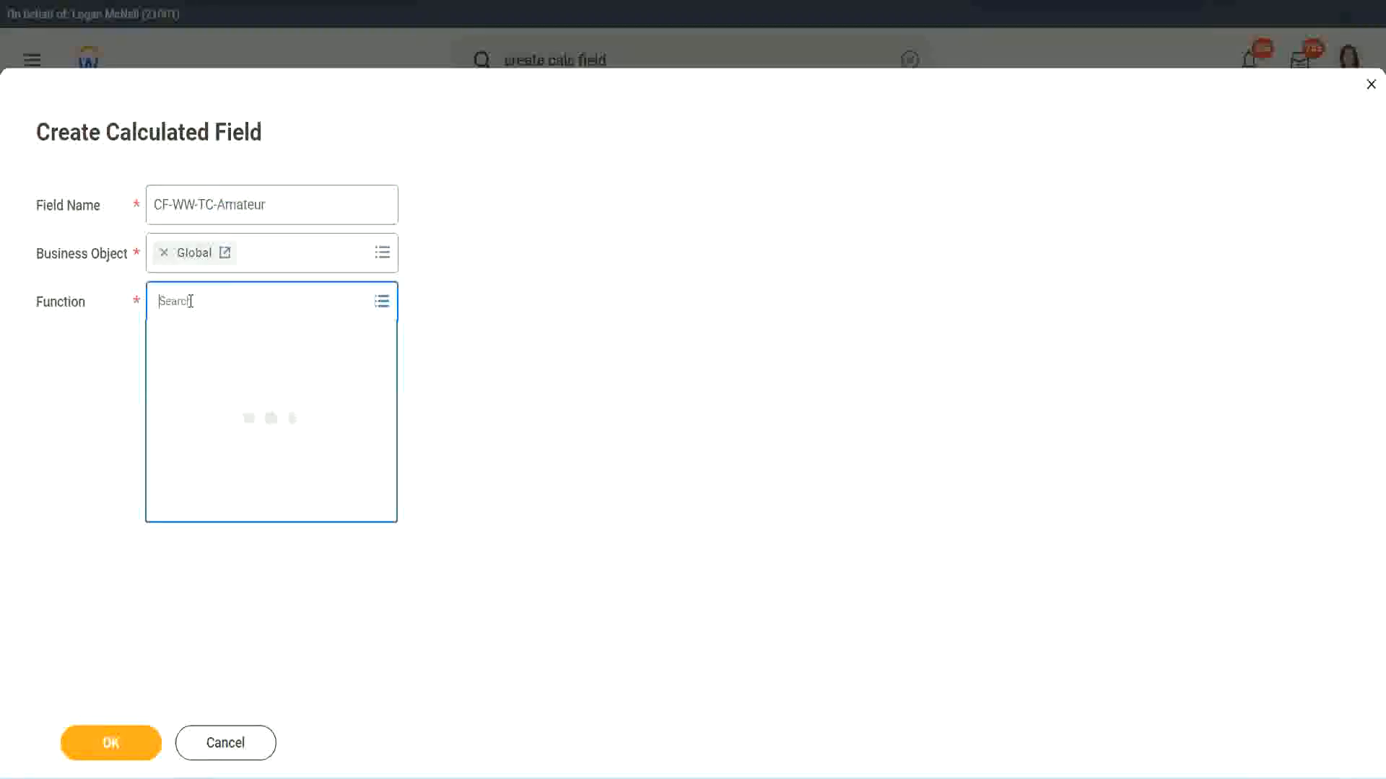
text(text calst)
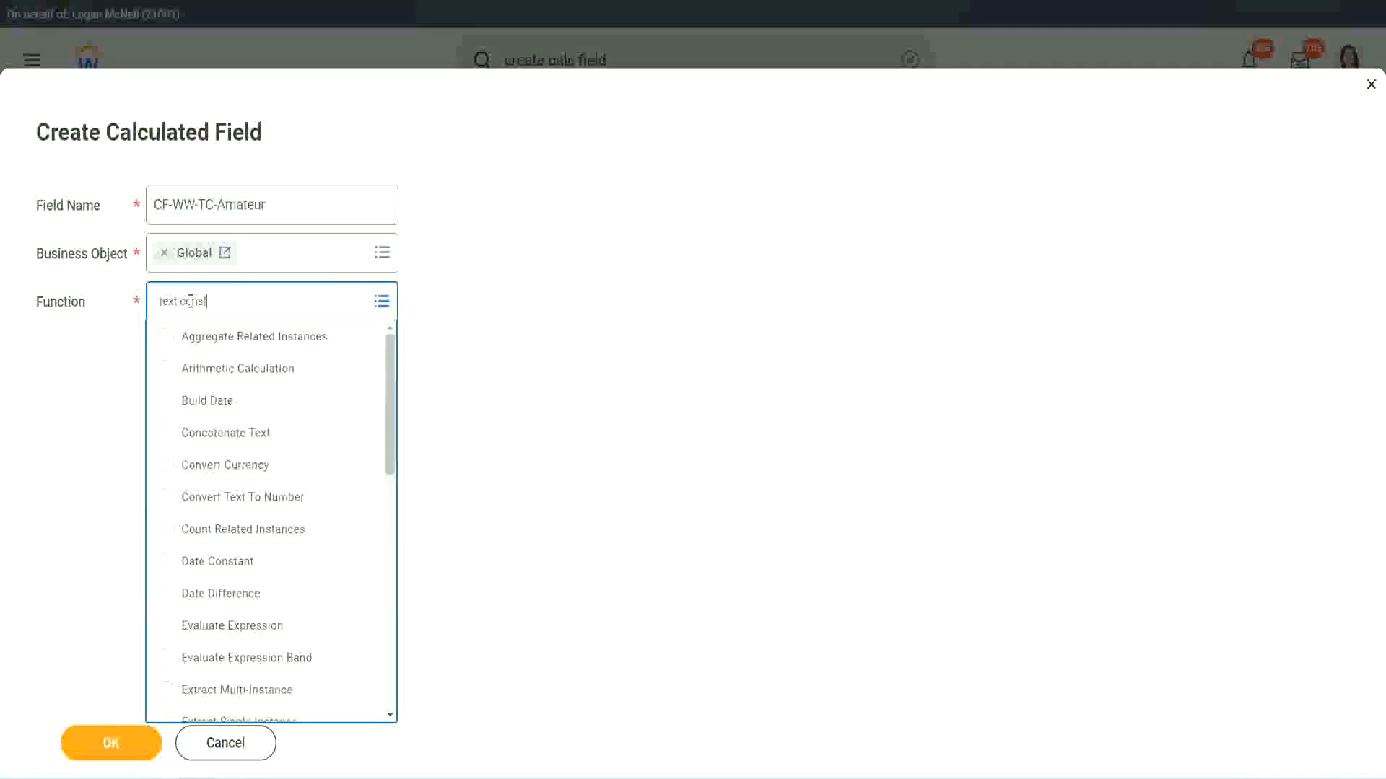
key(Return)
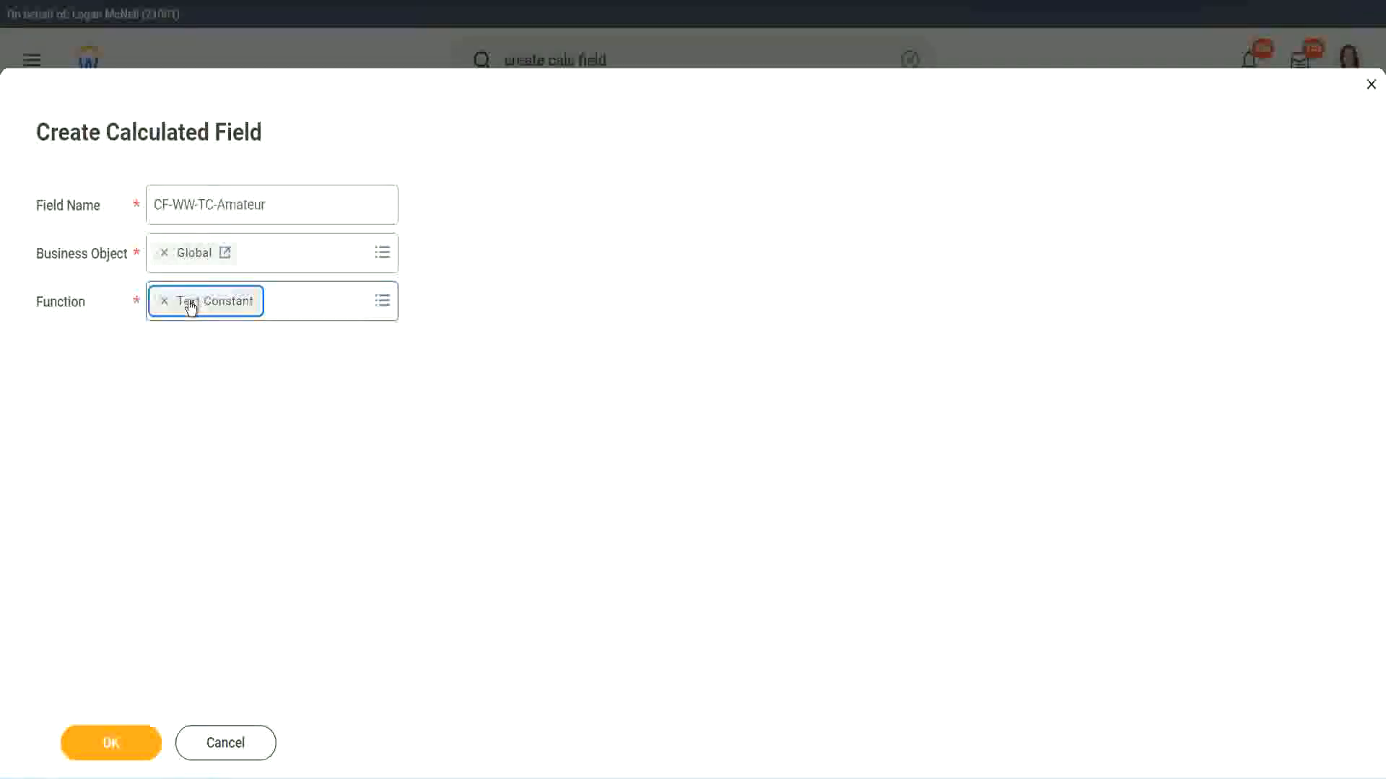
click(115, 751)
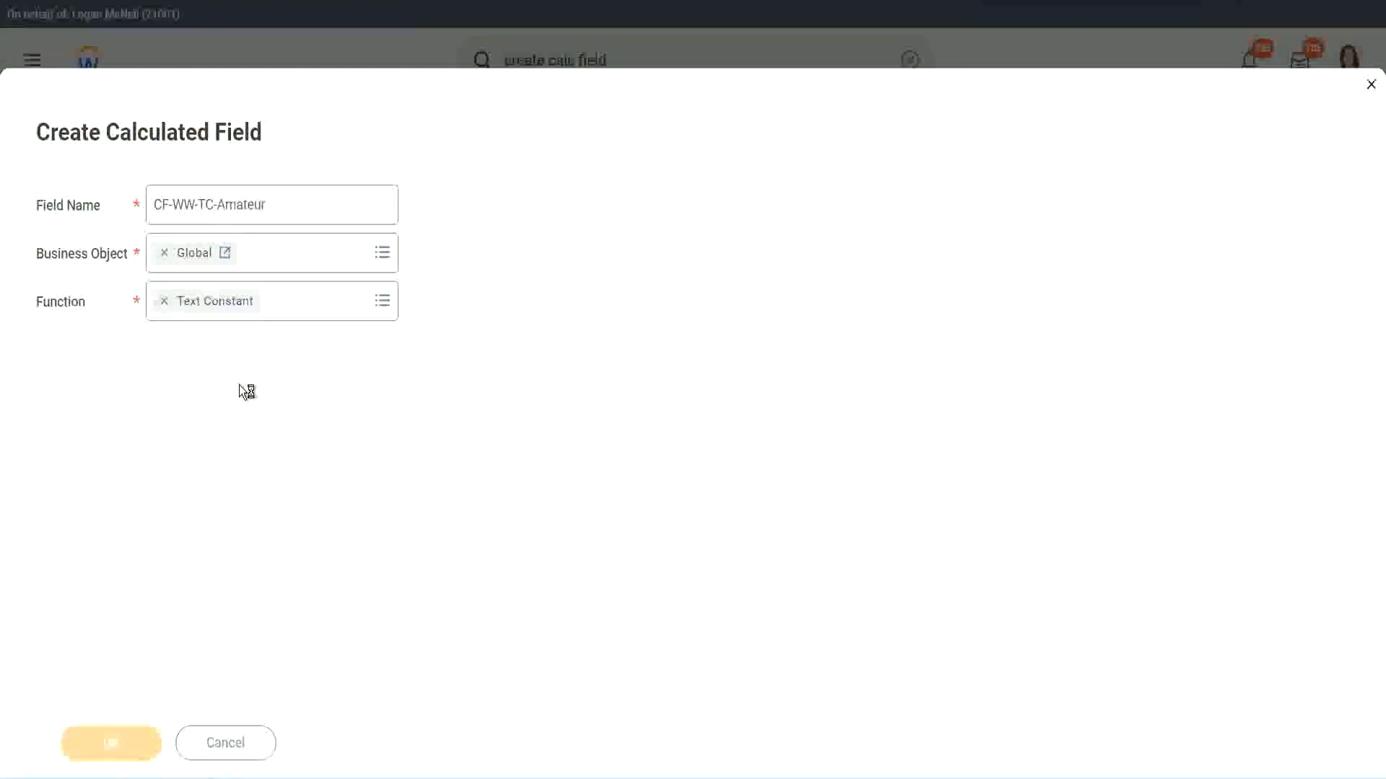
Set the text constant to Amateur and save the calculated field as the first row's return value
click(231, 408)
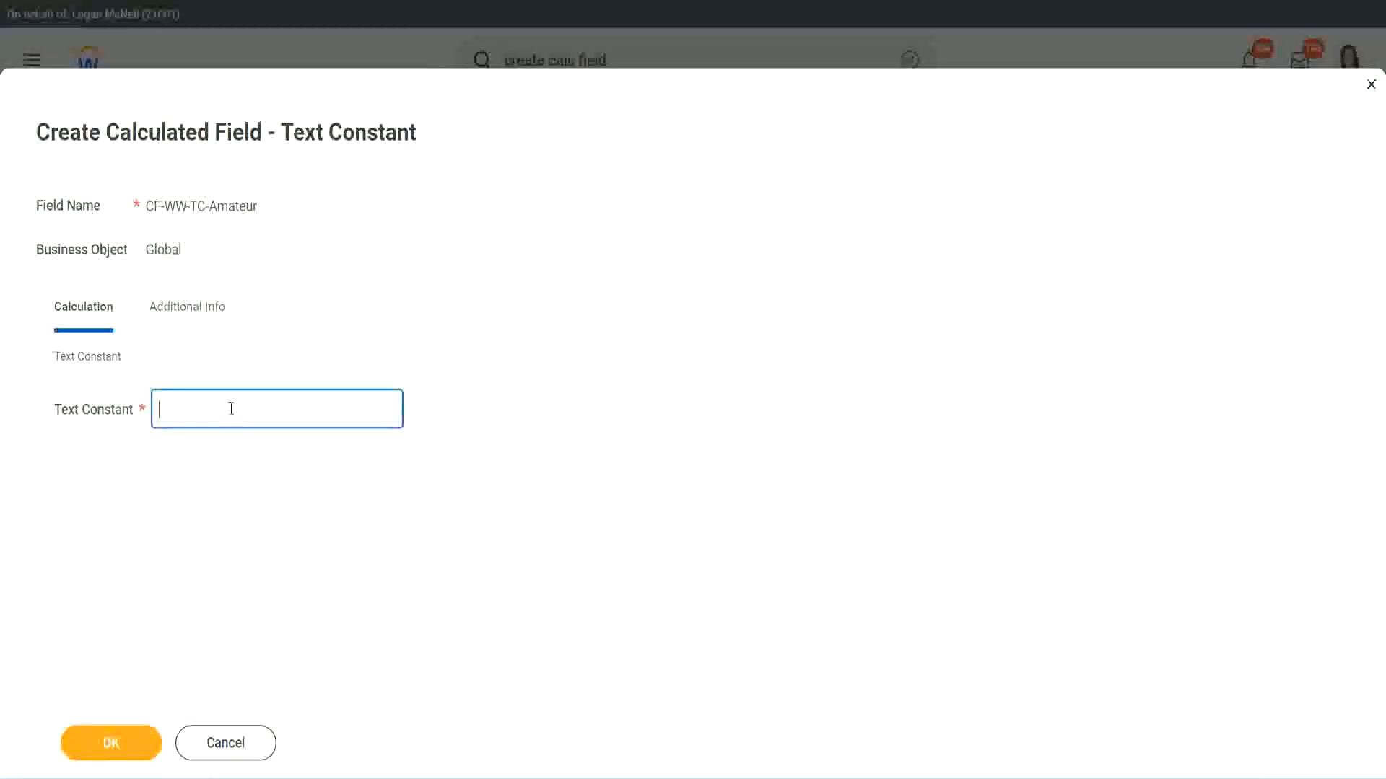
text(Amateur)
click(110, 743)
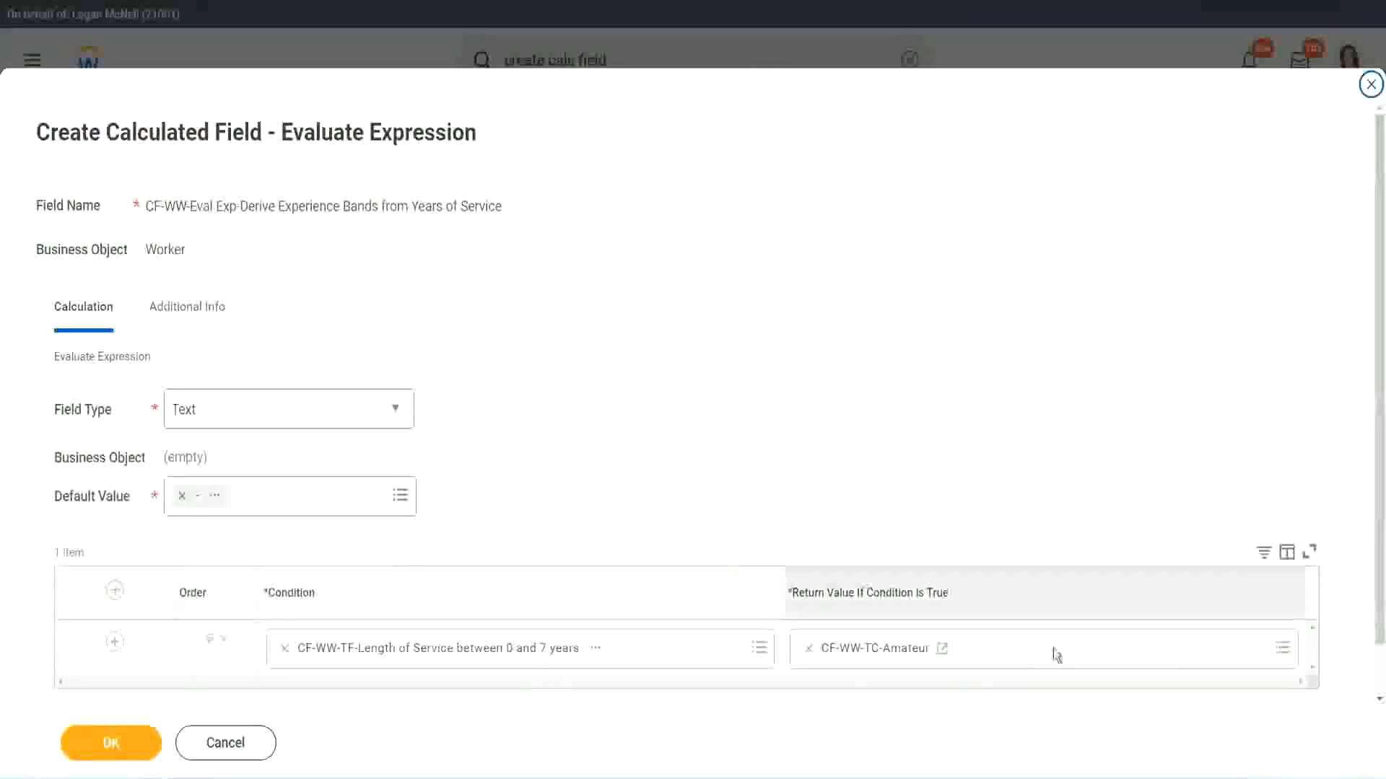
Copy the name text of the CF-WW-TC-Amateur return value
right_click(861, 651)
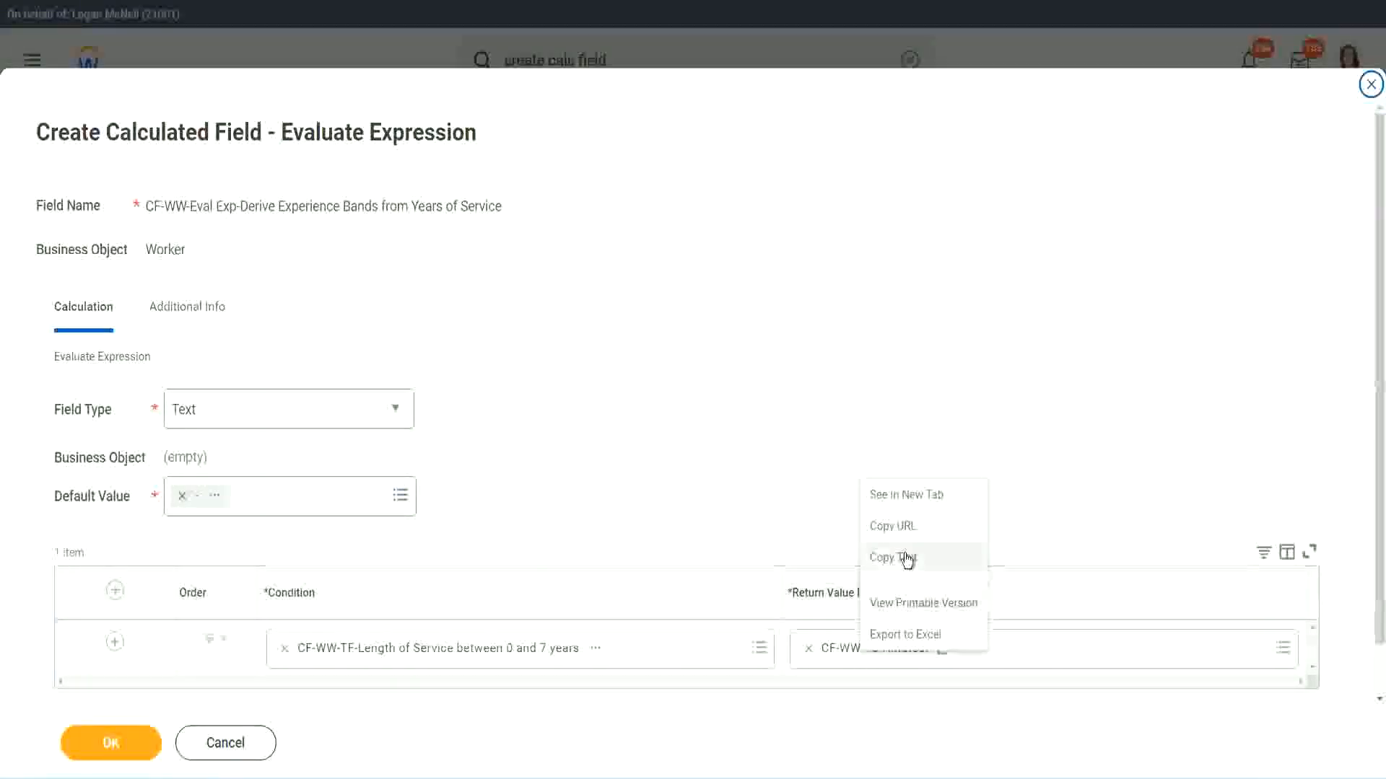
click(906, 559)
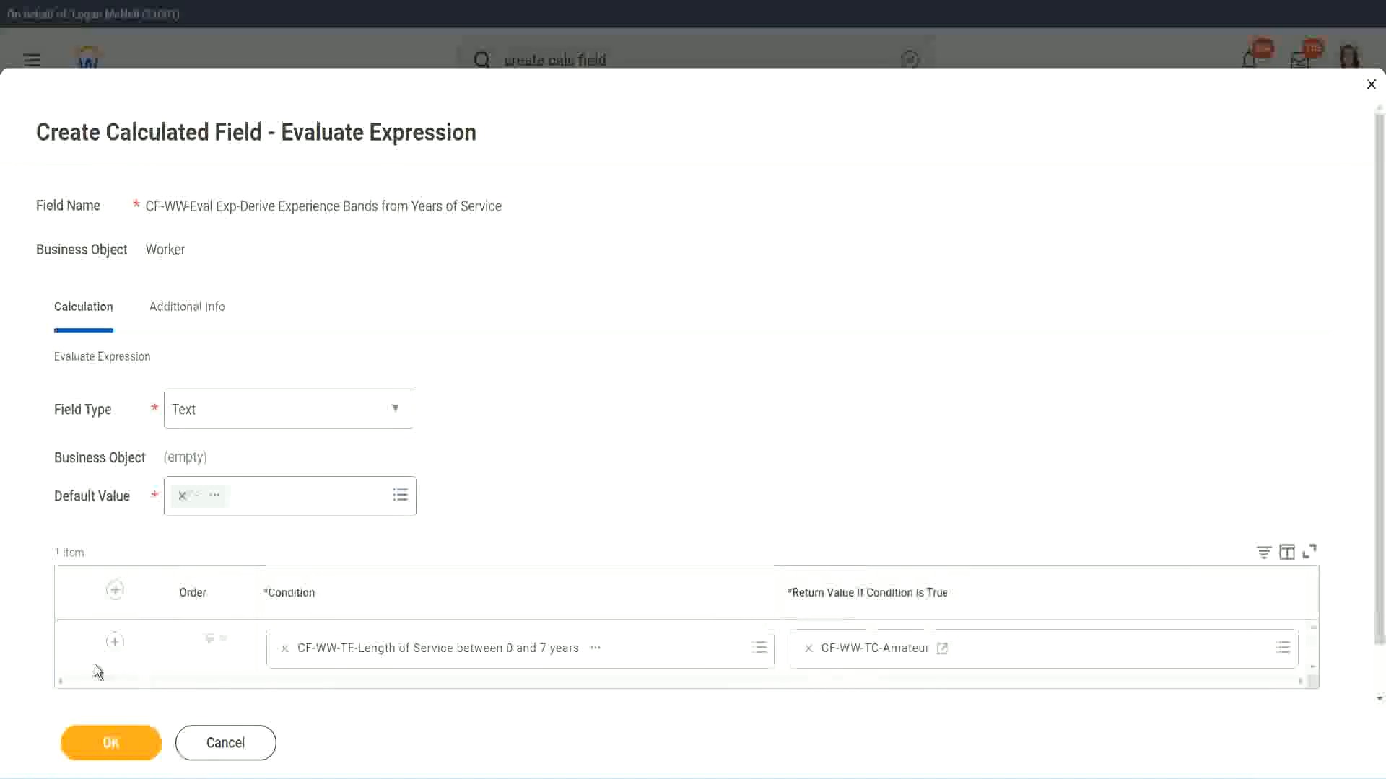
Add three more condition rows and set the second row's condition to CF-WW-TF-Length of Service between 8 and 15 years
click(114, 644)
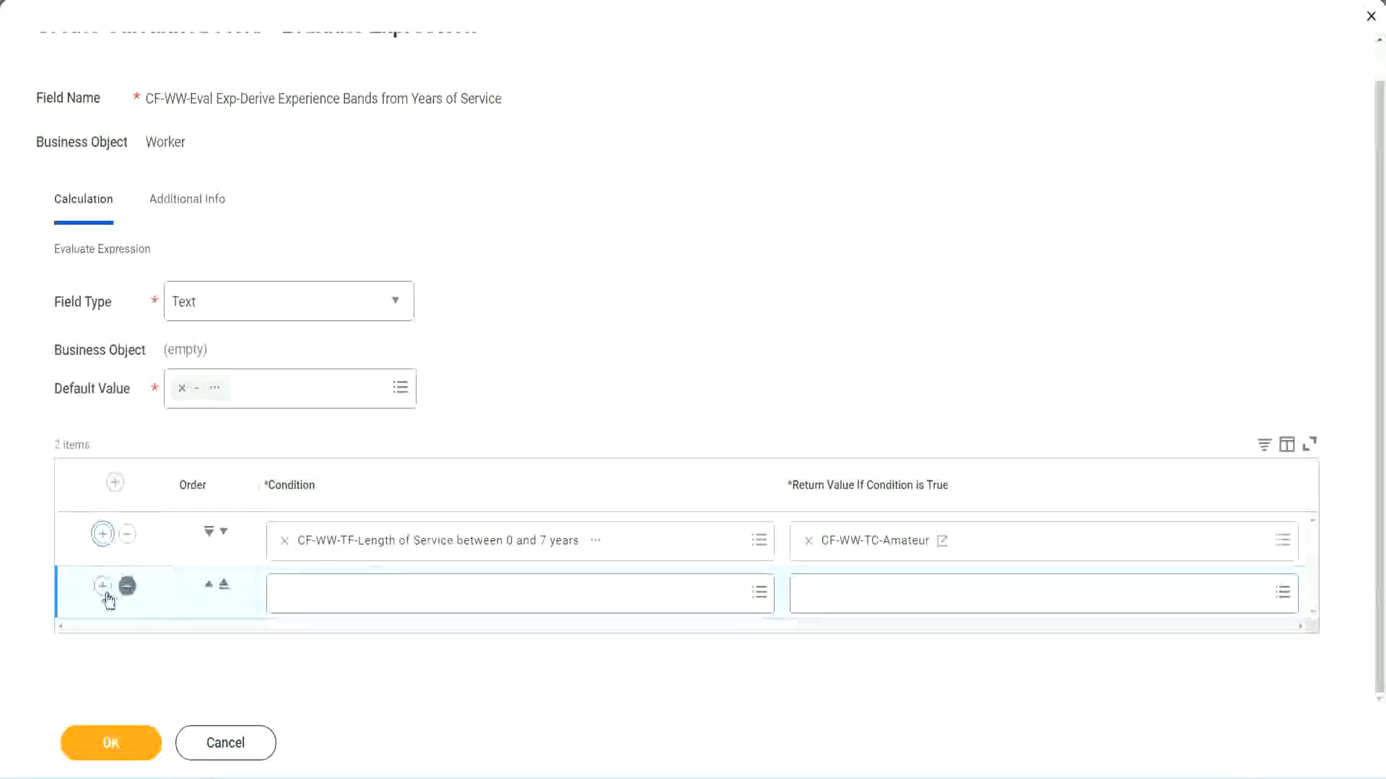
click(105, 588)
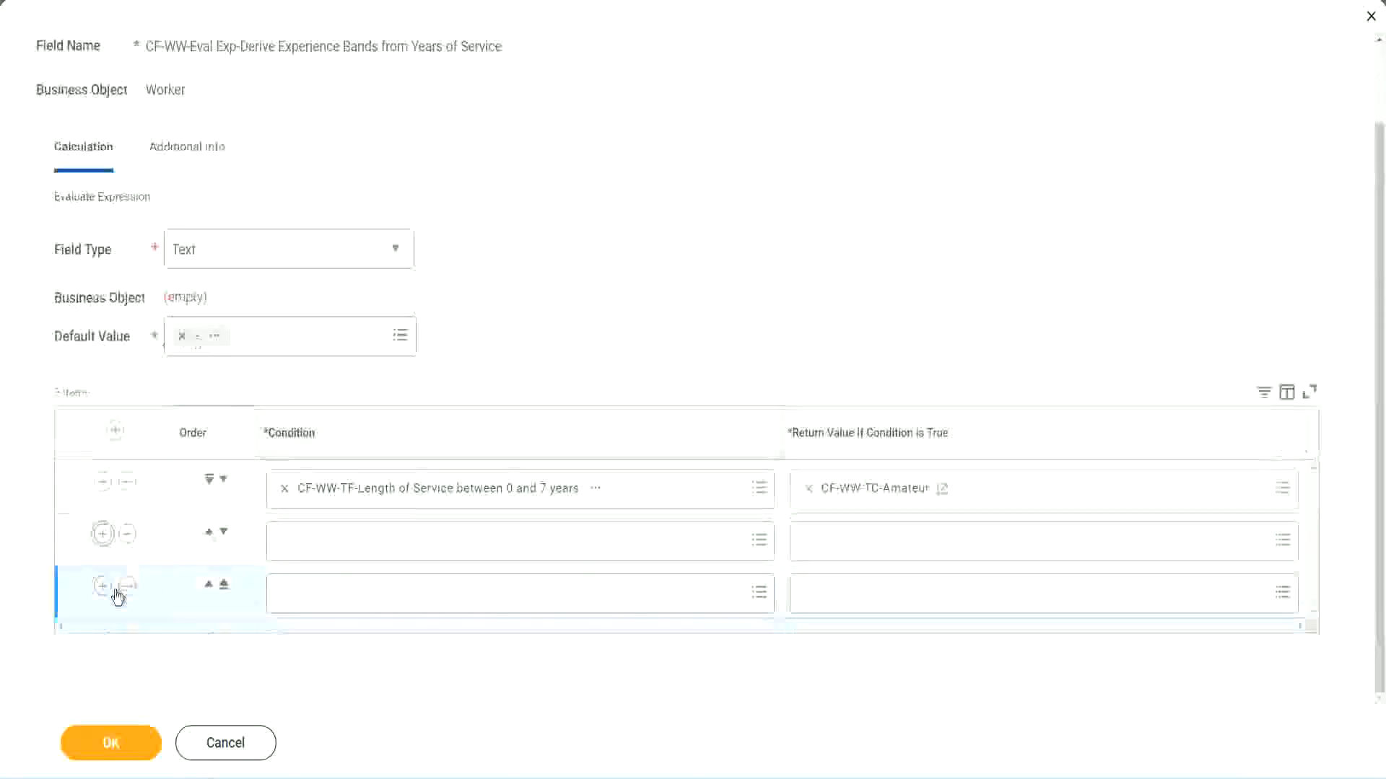
click(341, 546)
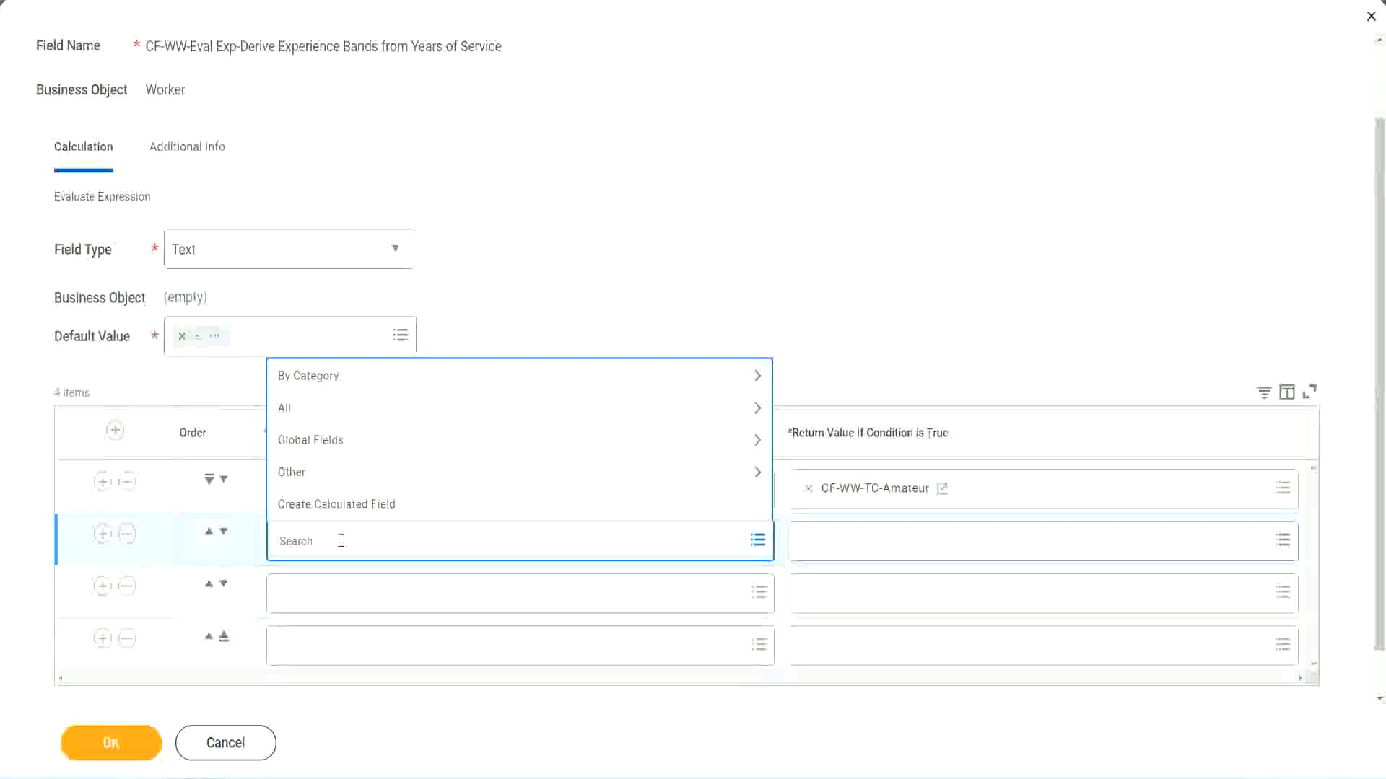
text(cf-ww)
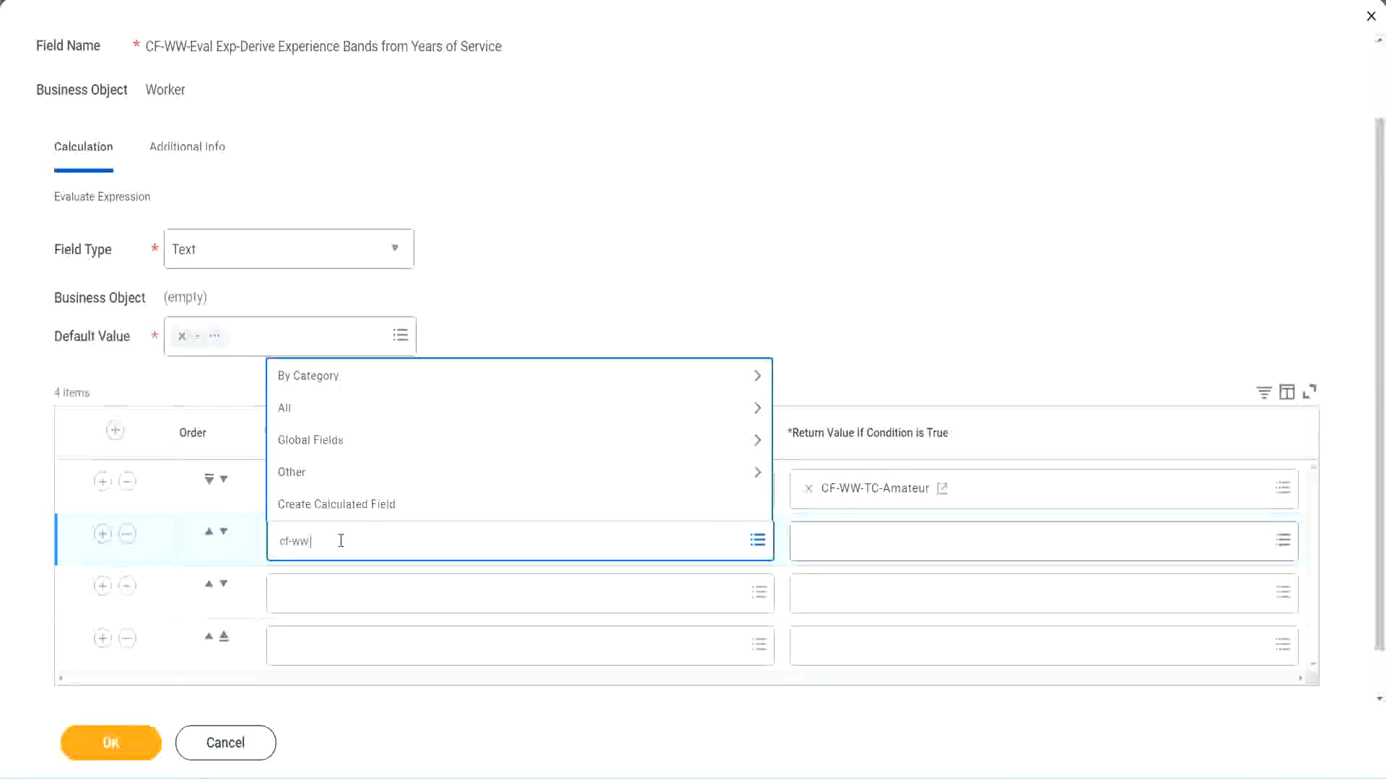
text(-tf)
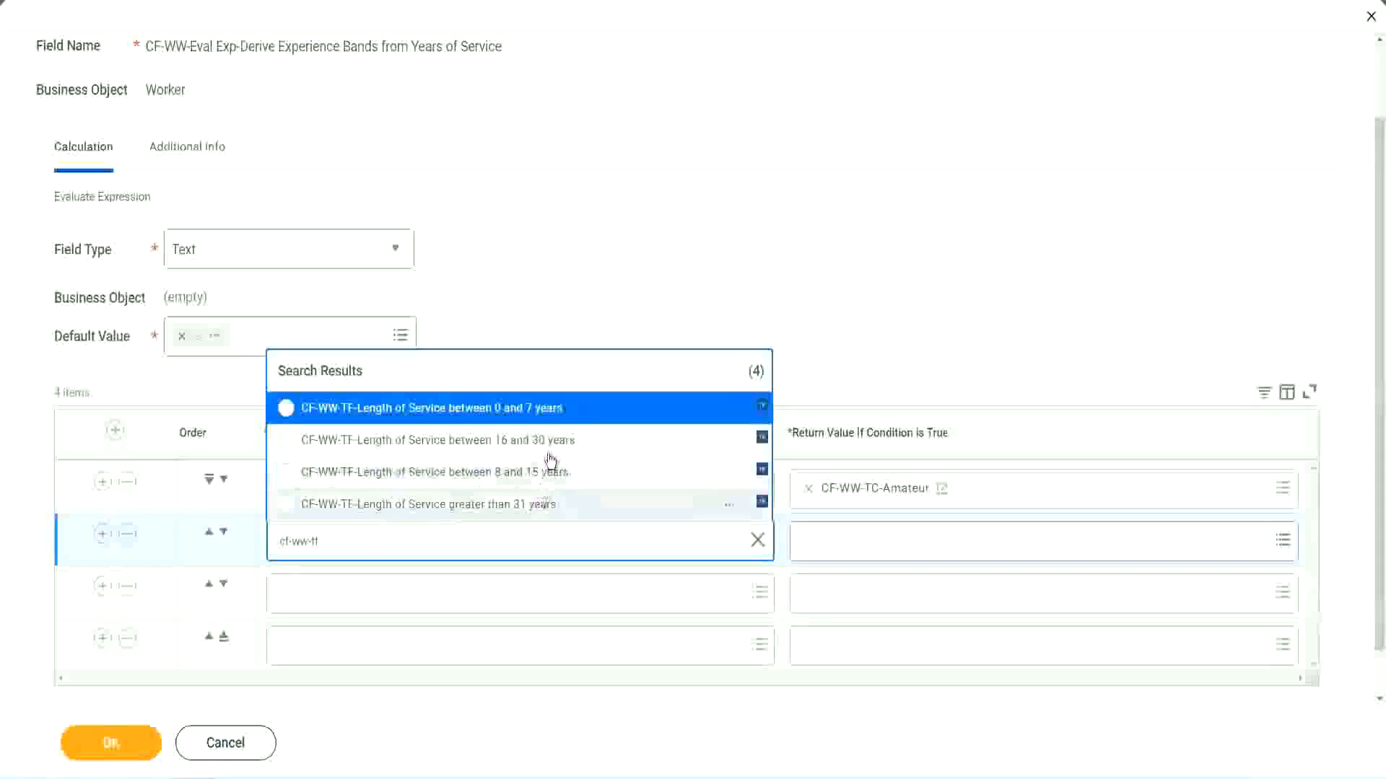
click(557, 420)
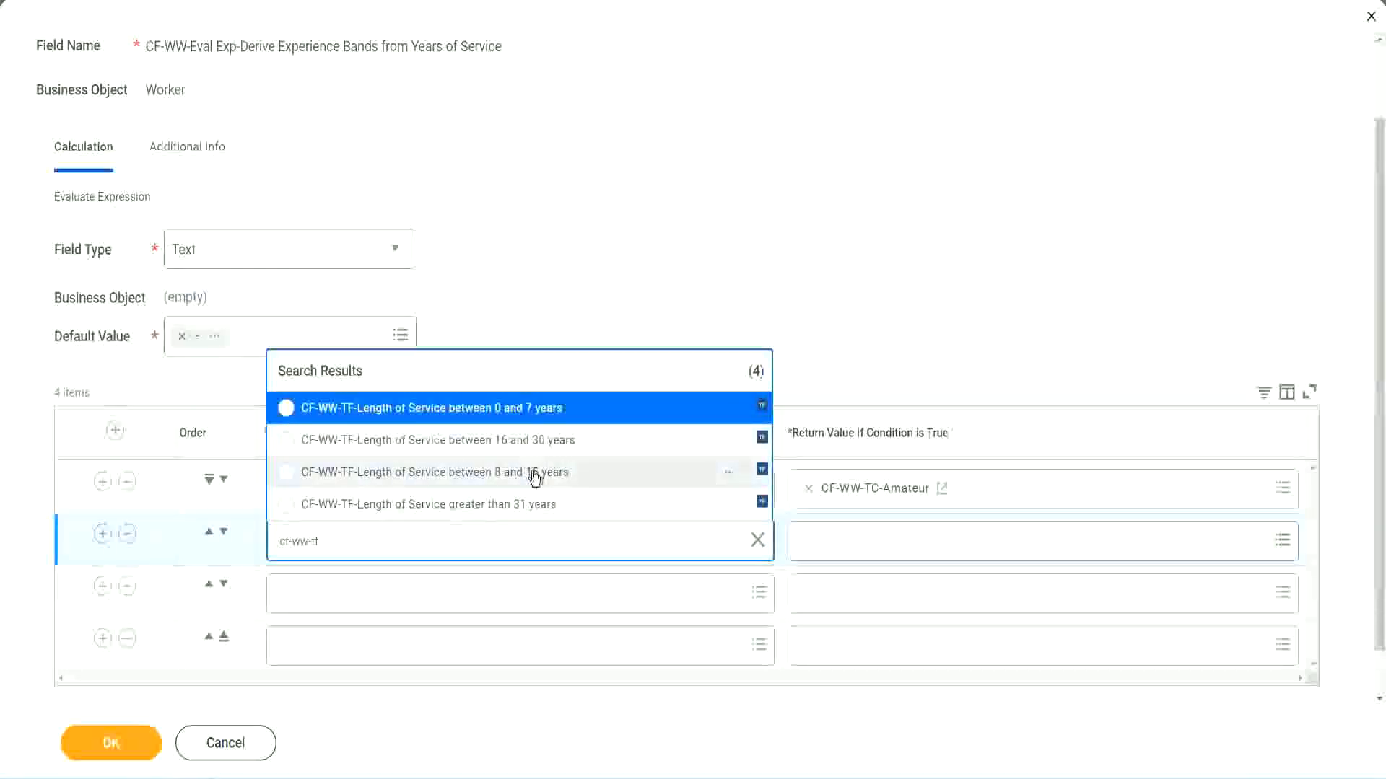
click(535, 474)
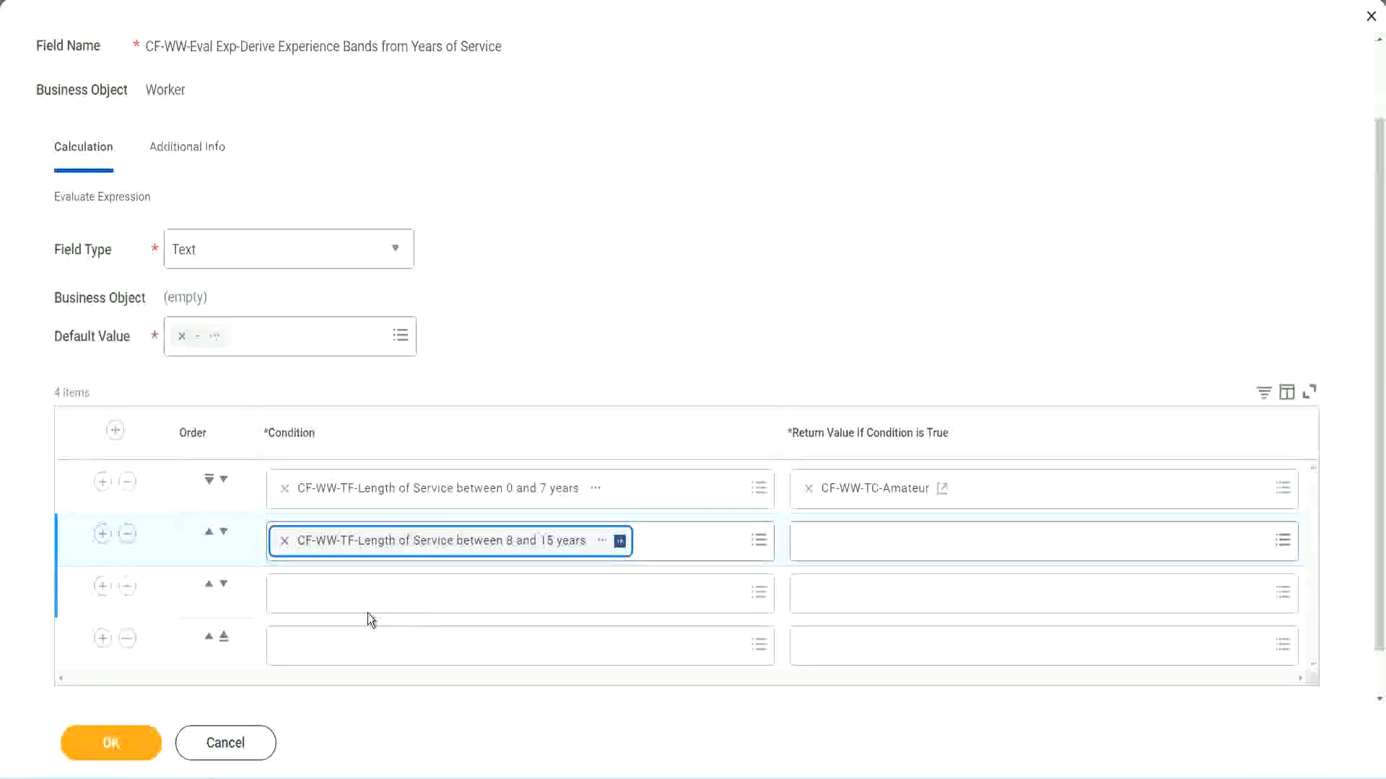
Set the third row's condition to CF-WW-TF-Length of Service between 16 and 30 years
click(349, 593)
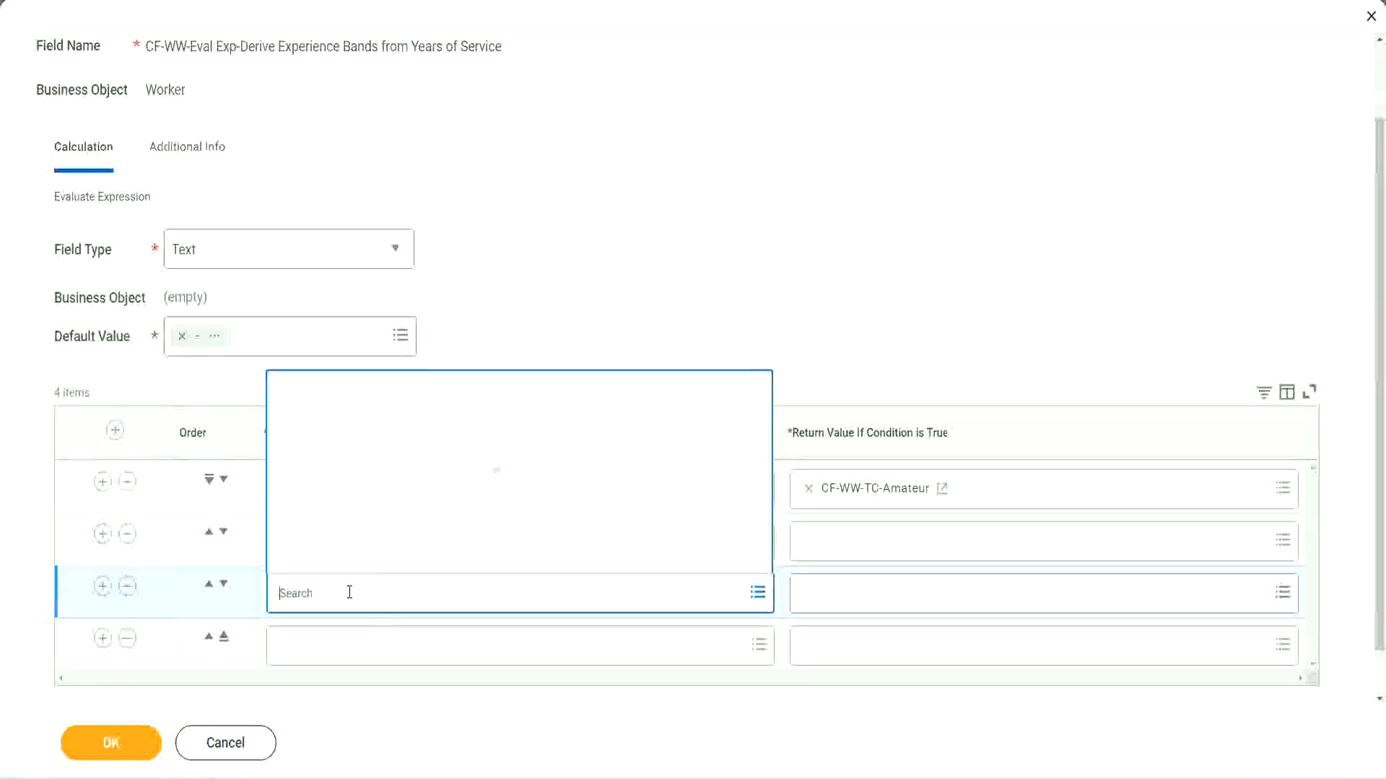
text(cf-ww-tf)
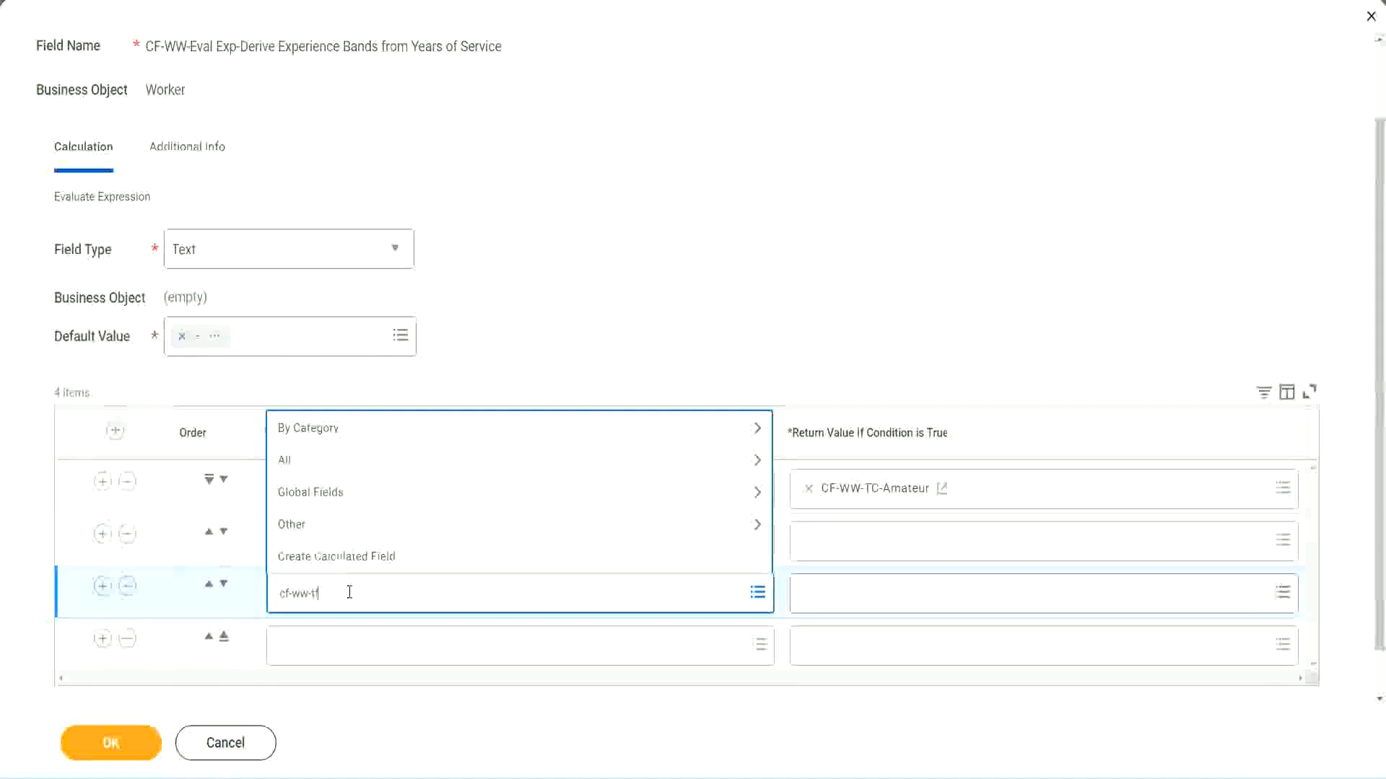
key(Return)
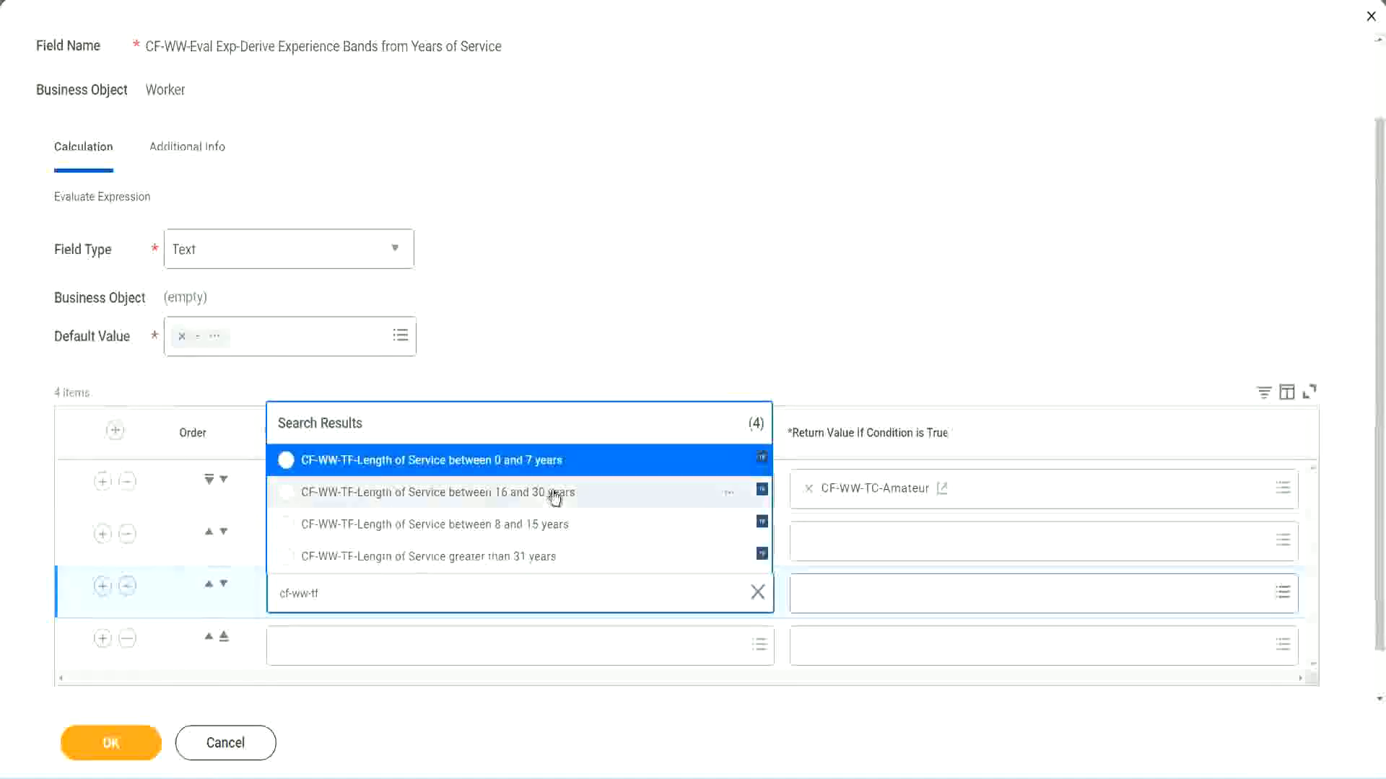
click(555, 498)
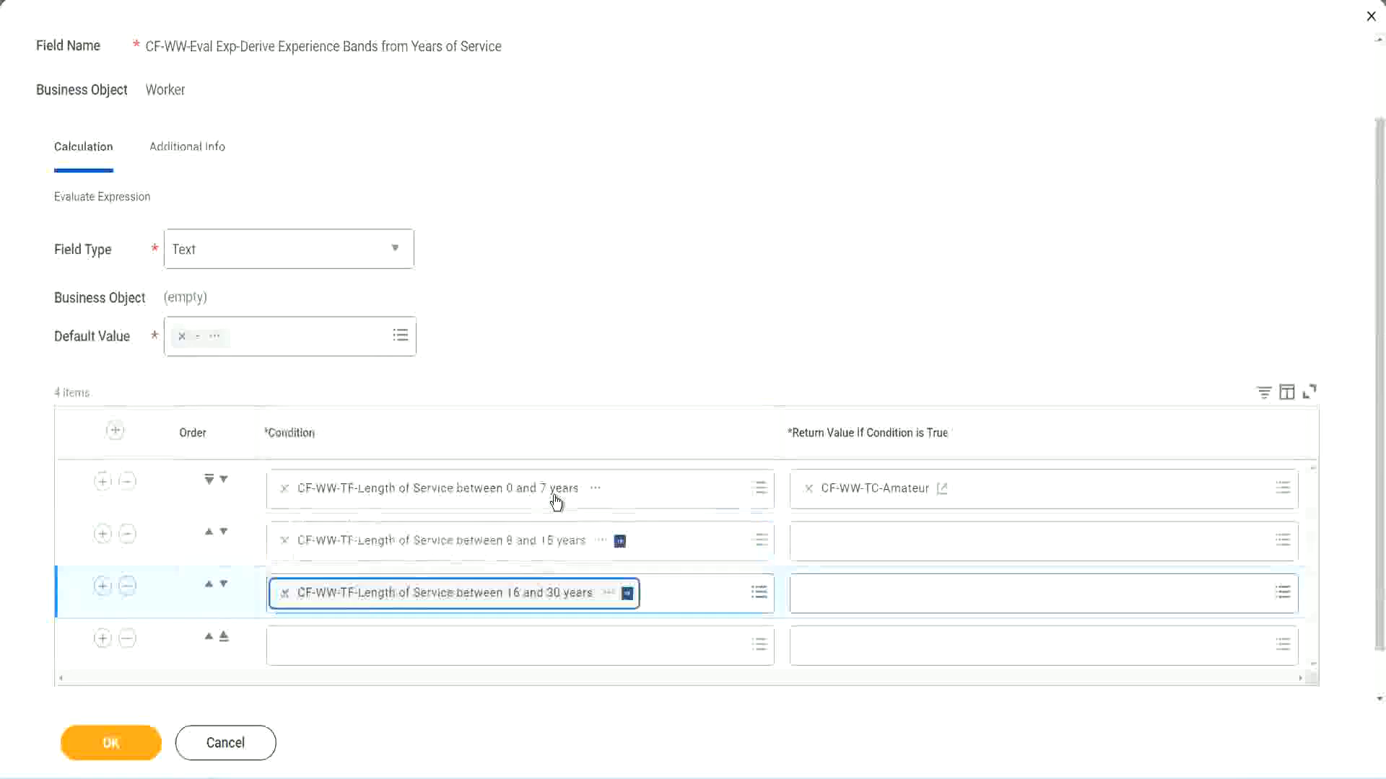
Set the fourth row's condition to CF-WW-TF-Length of Service greater than 31 years
click(326, 647)
text(c)
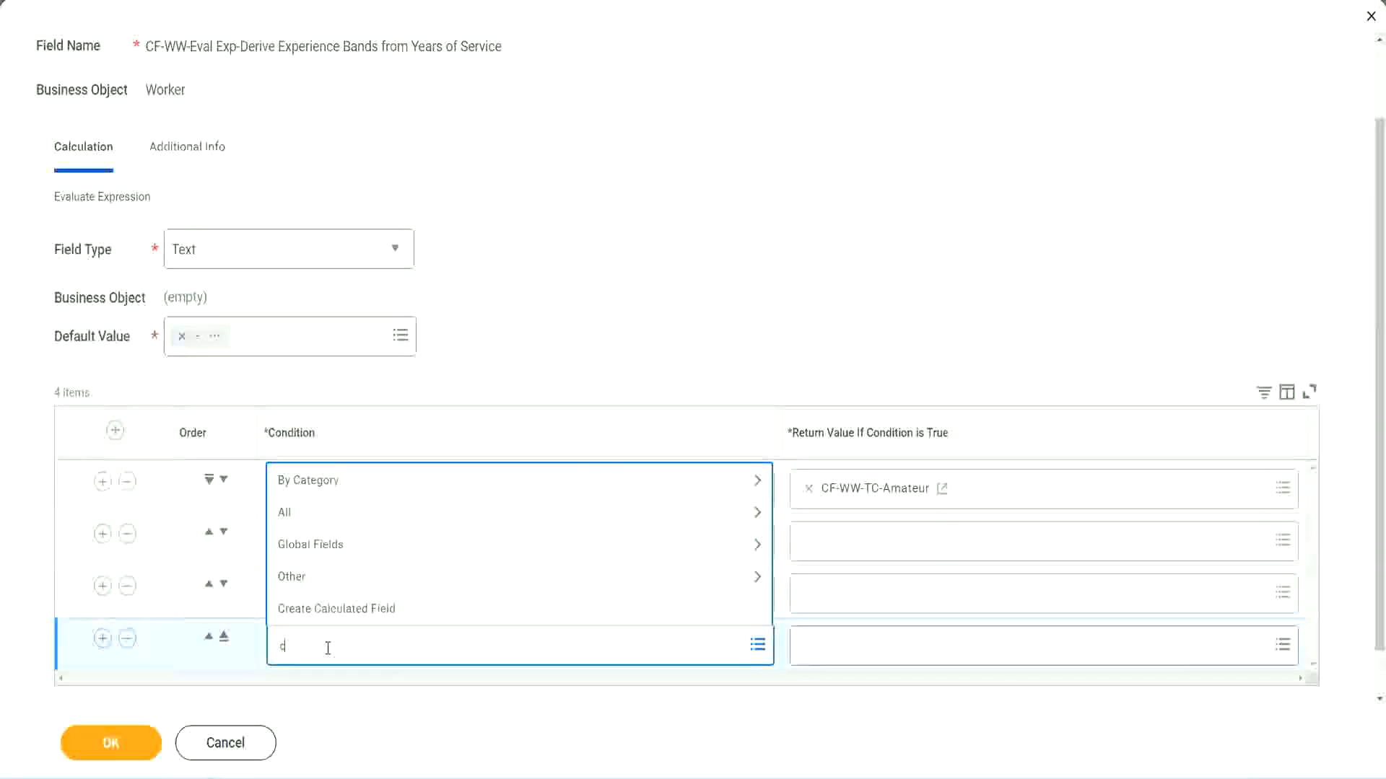
text(f-ww)
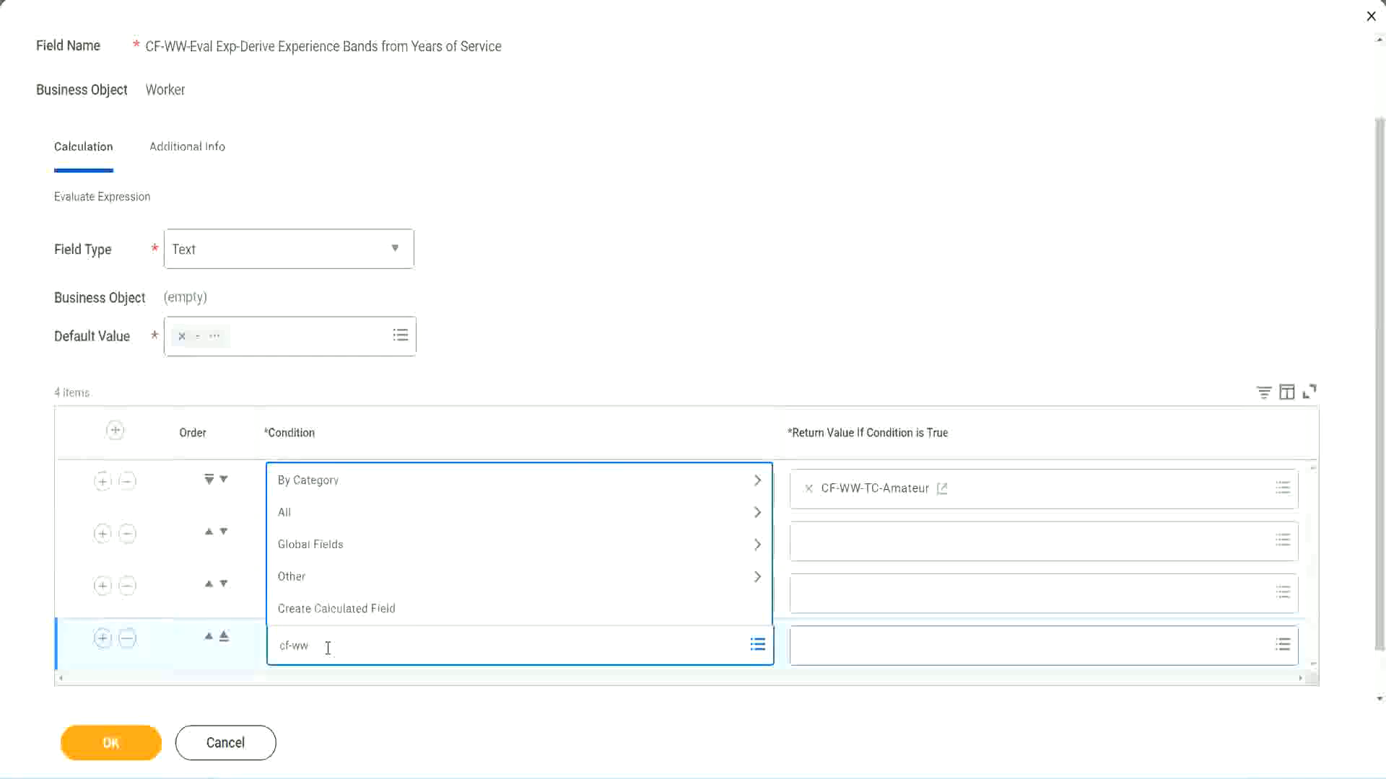
text( tf 31)
key(Return)
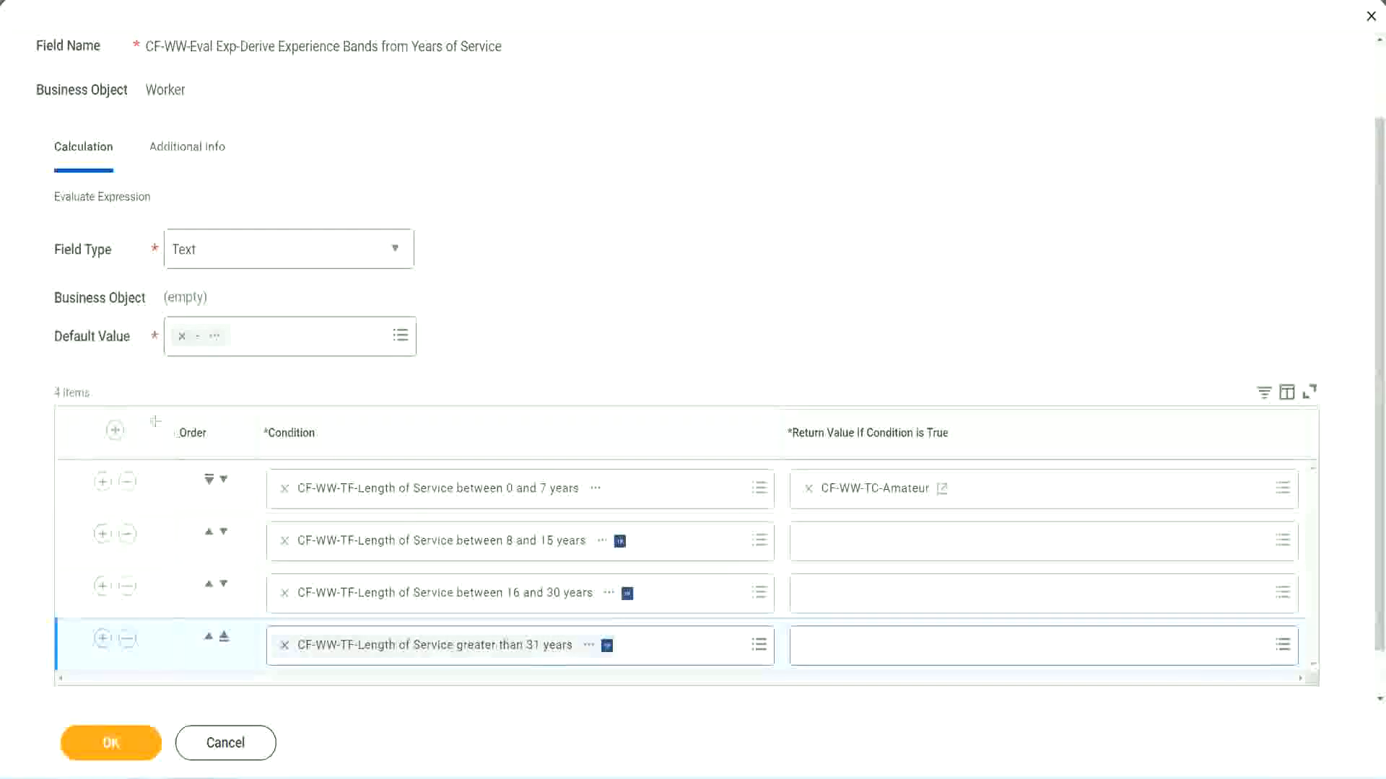
Move the 8 to 15 years condition row above the 0 to 7 years row
drag(155, 422, 154, 570)
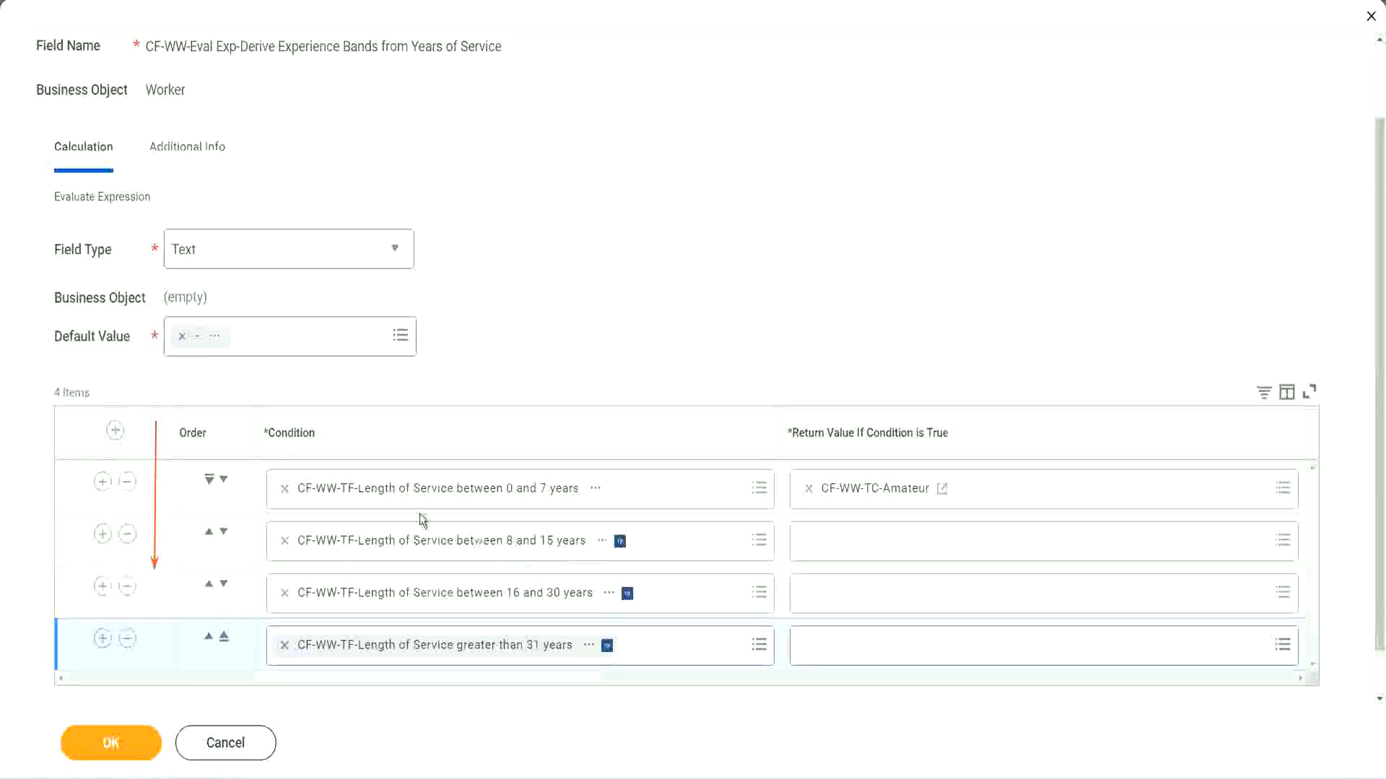
click(208, 536)
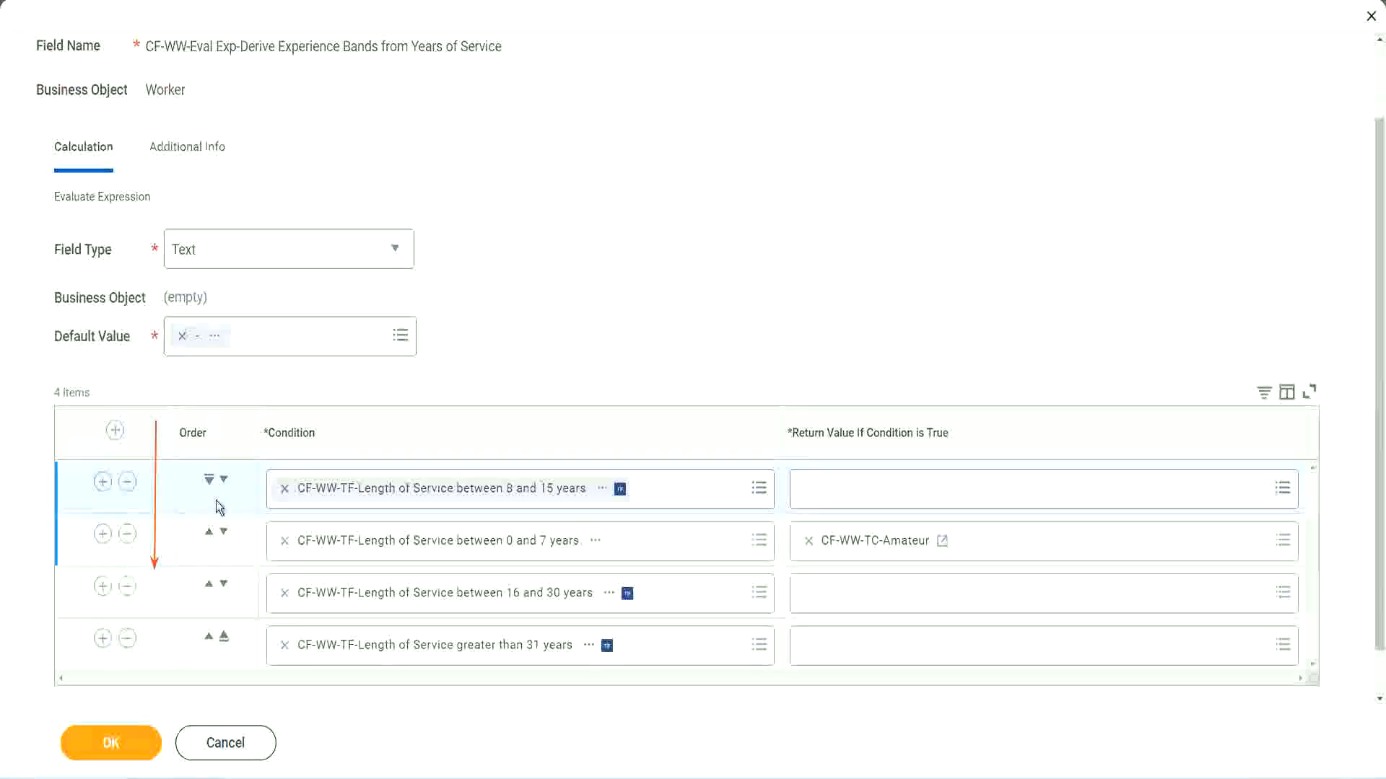
click(224, 479)
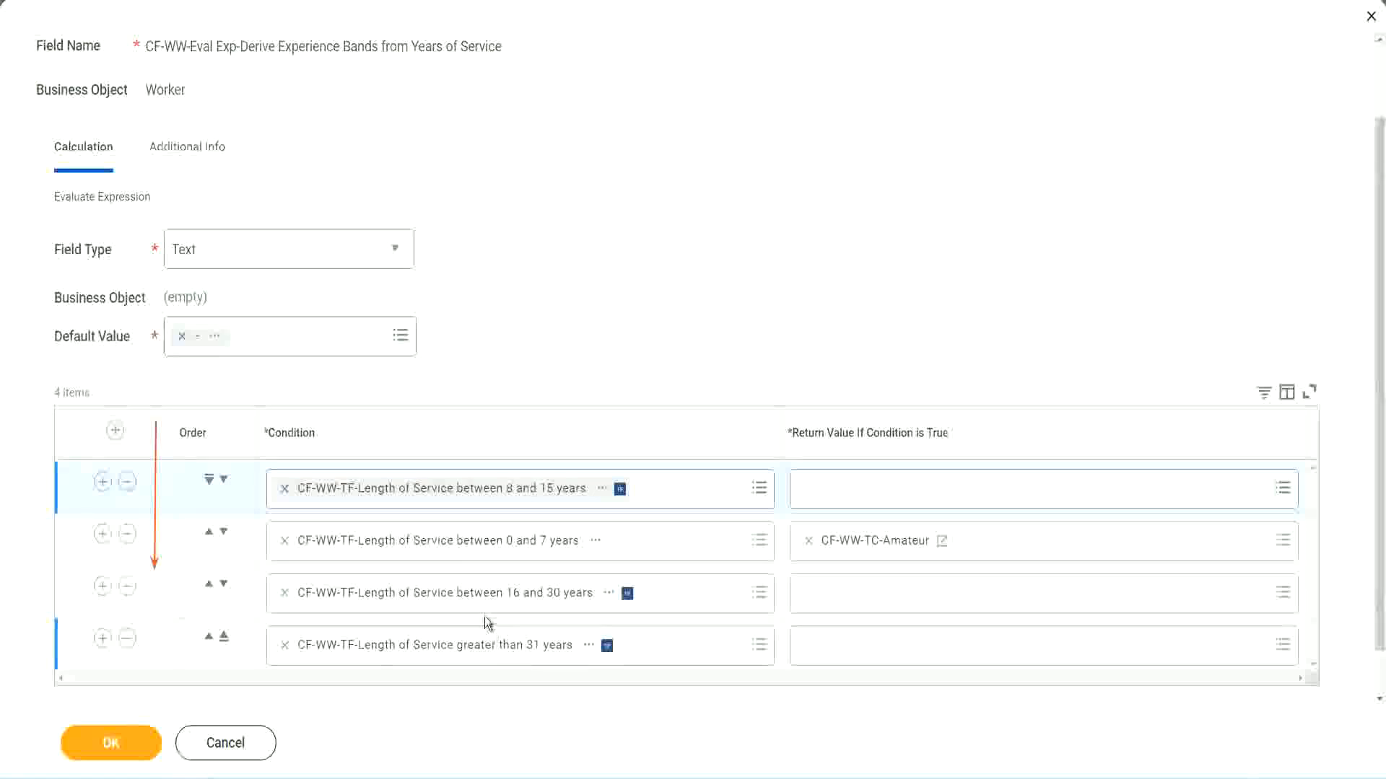
Copy the CF-WW-TC-Amateur name text again and move the 8 to 15 years row back below the 0 to 7 years row
right_click(877, 552)
click(908, 621)
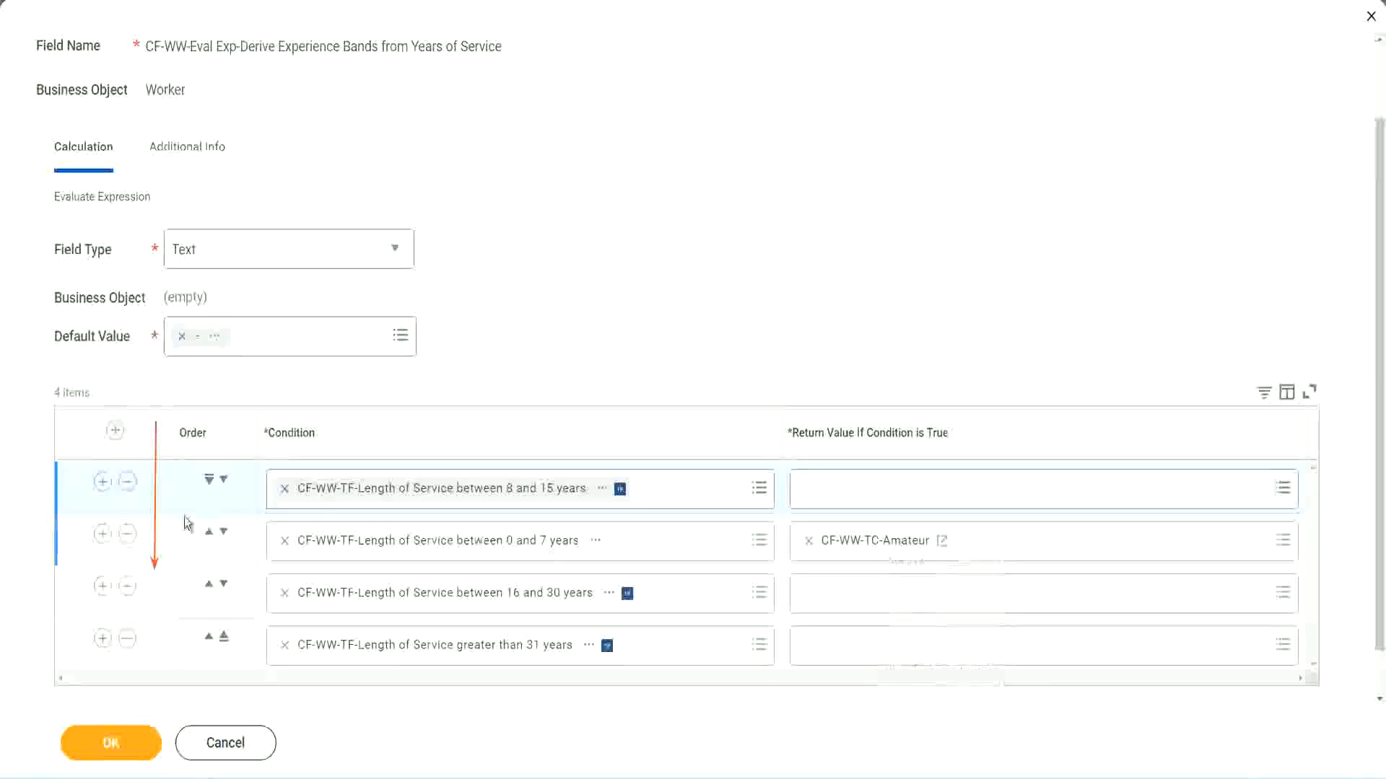
click(224, 480)
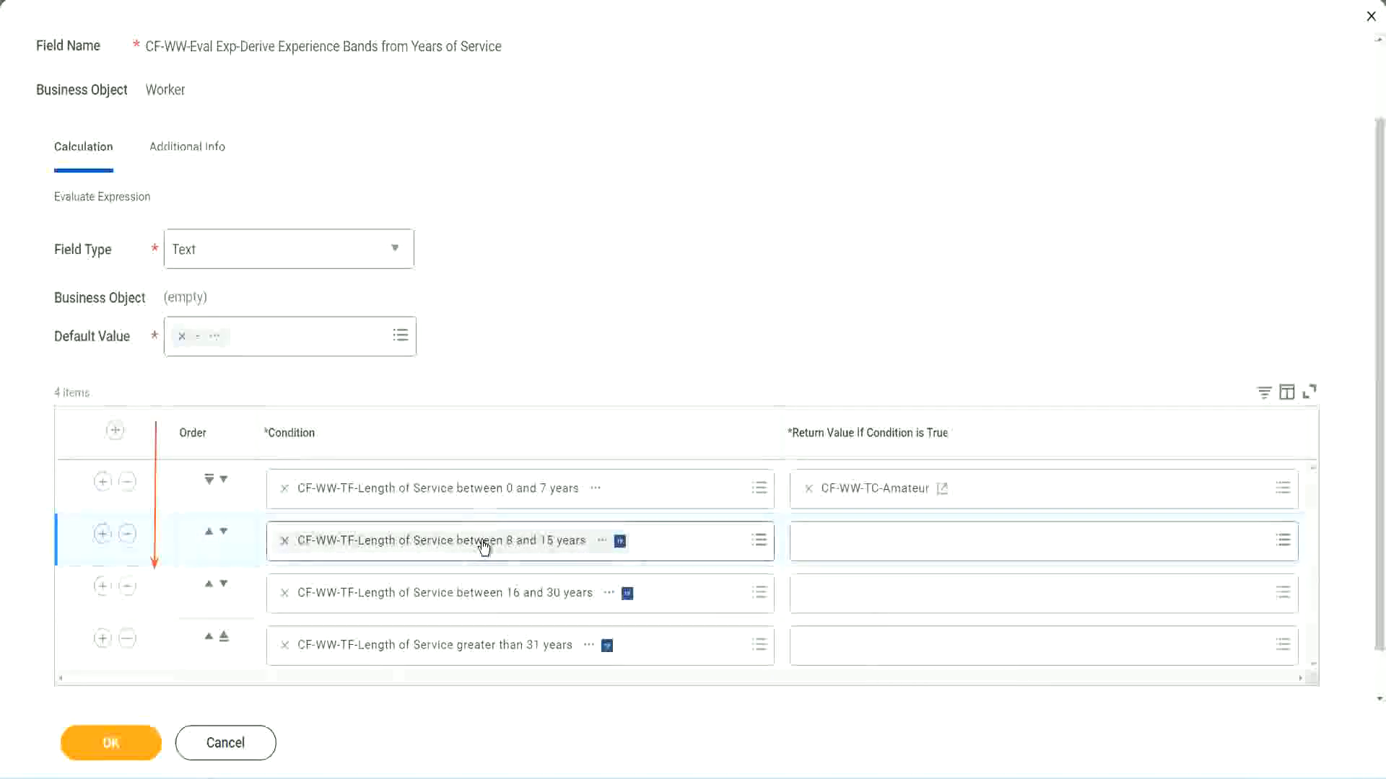
Define a calculated field CF-WW-TC-Experienced for the 8 to 15 years return value, with business object Global and function Text Constant
click(813, 543)
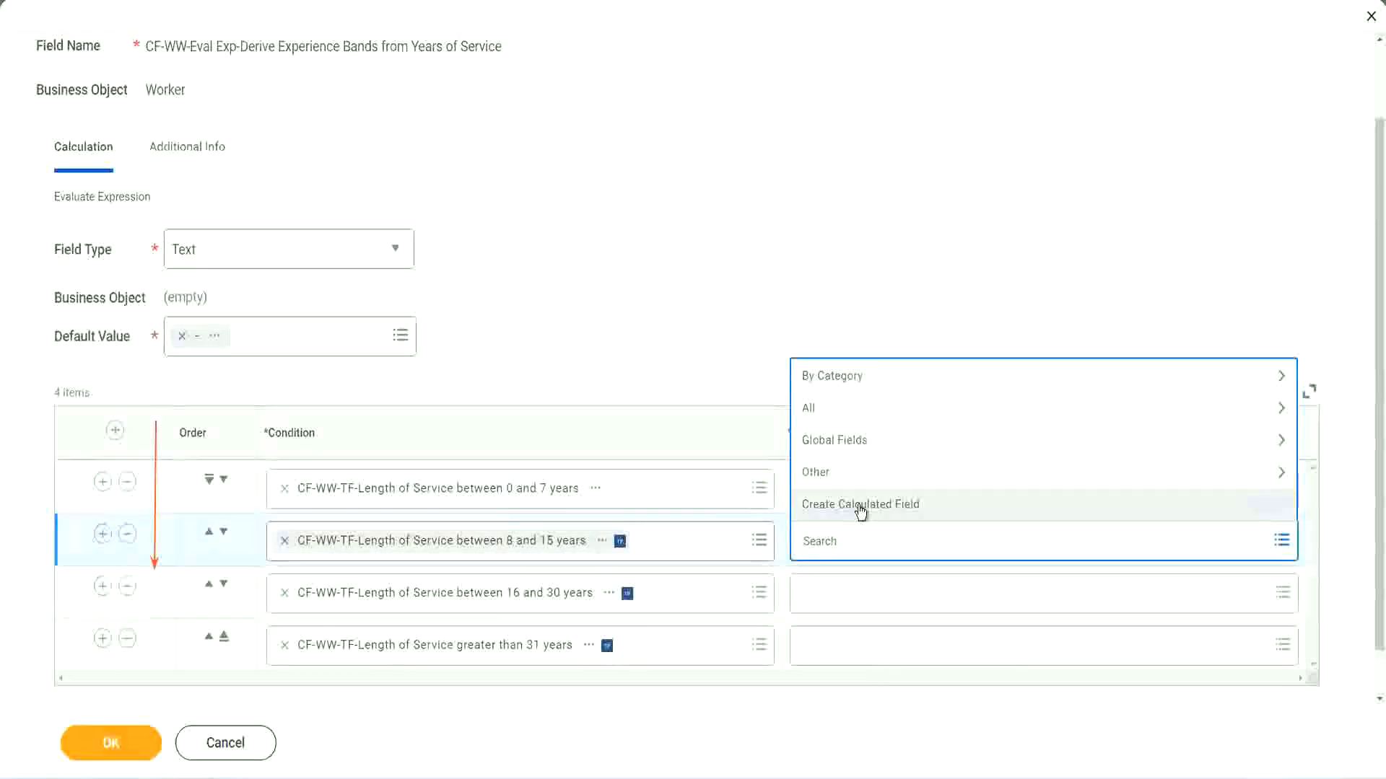
click(858, 510)
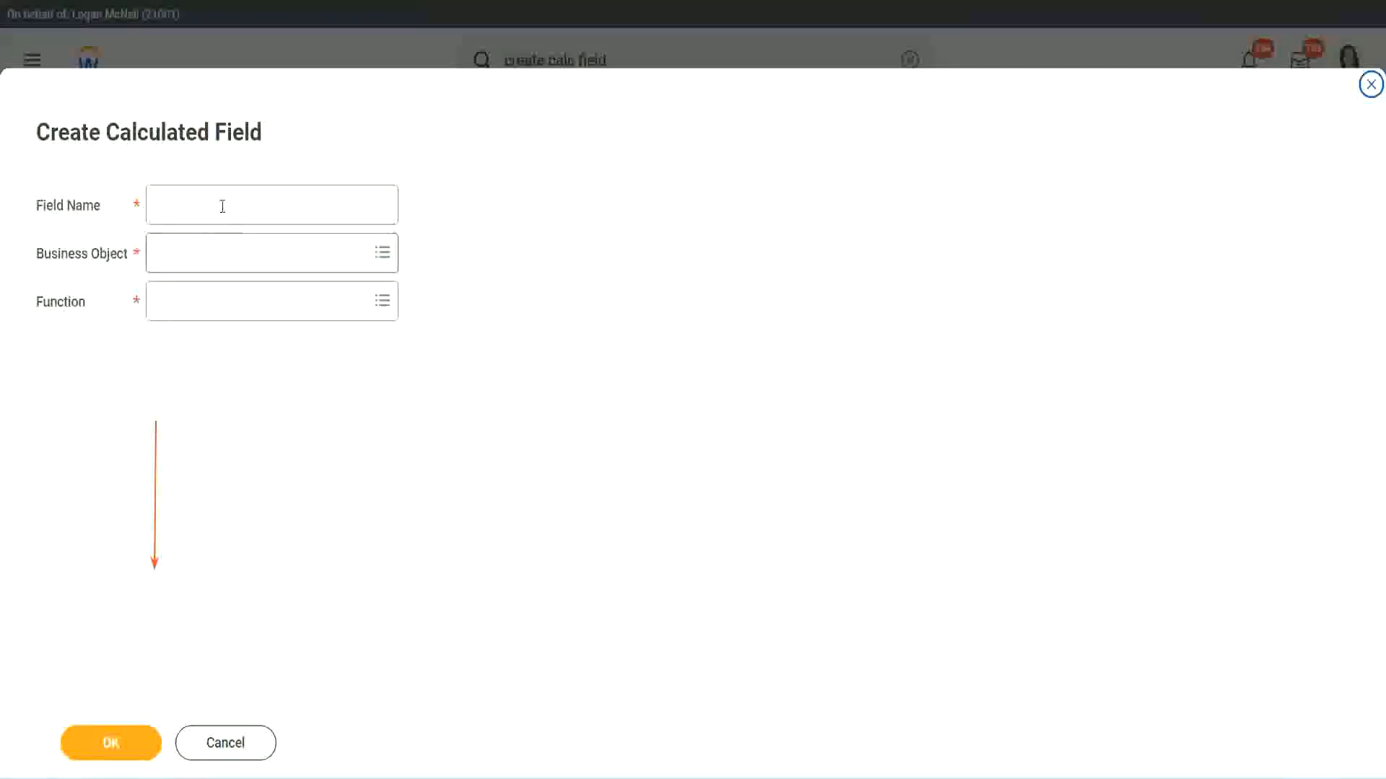
click(220, 205)
key(ctrl+v)
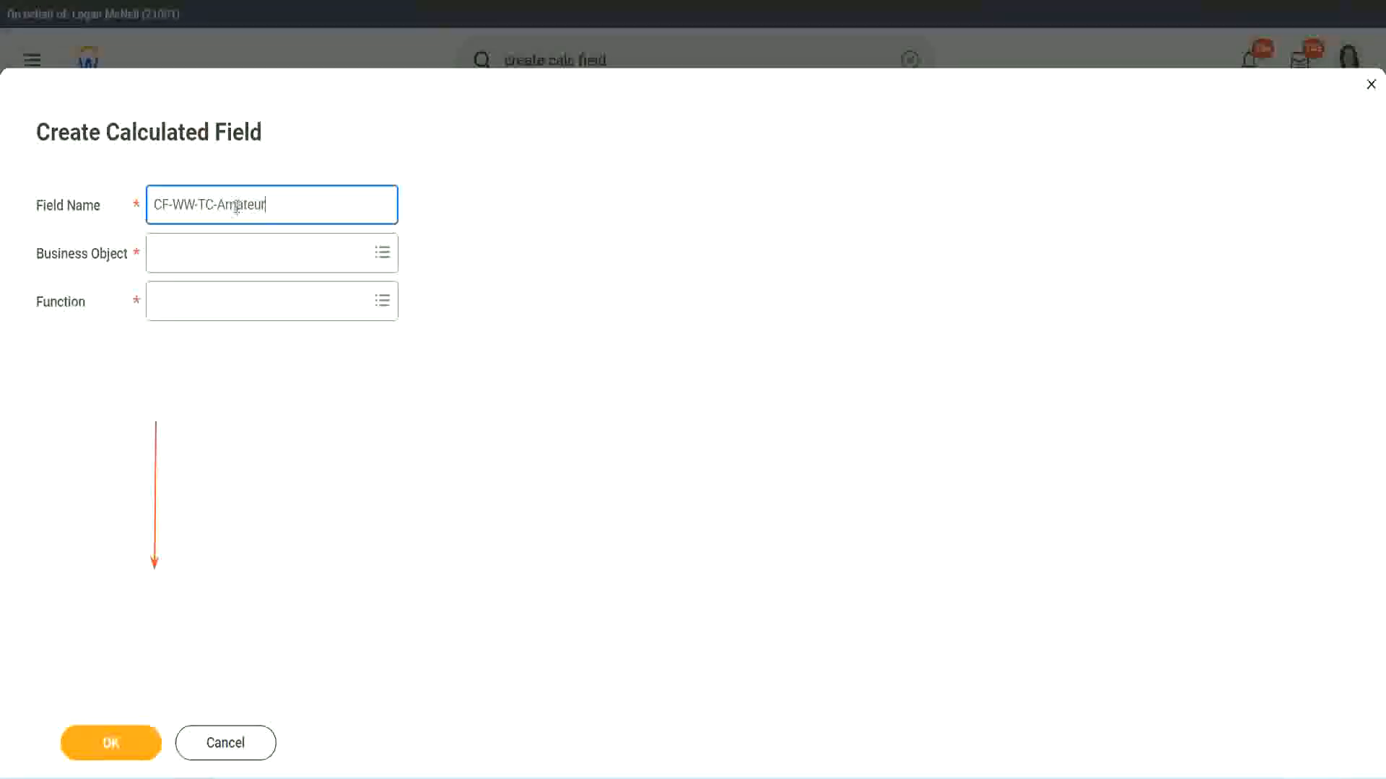
double_click(237, 207)
text(Expe)
text(rienced)
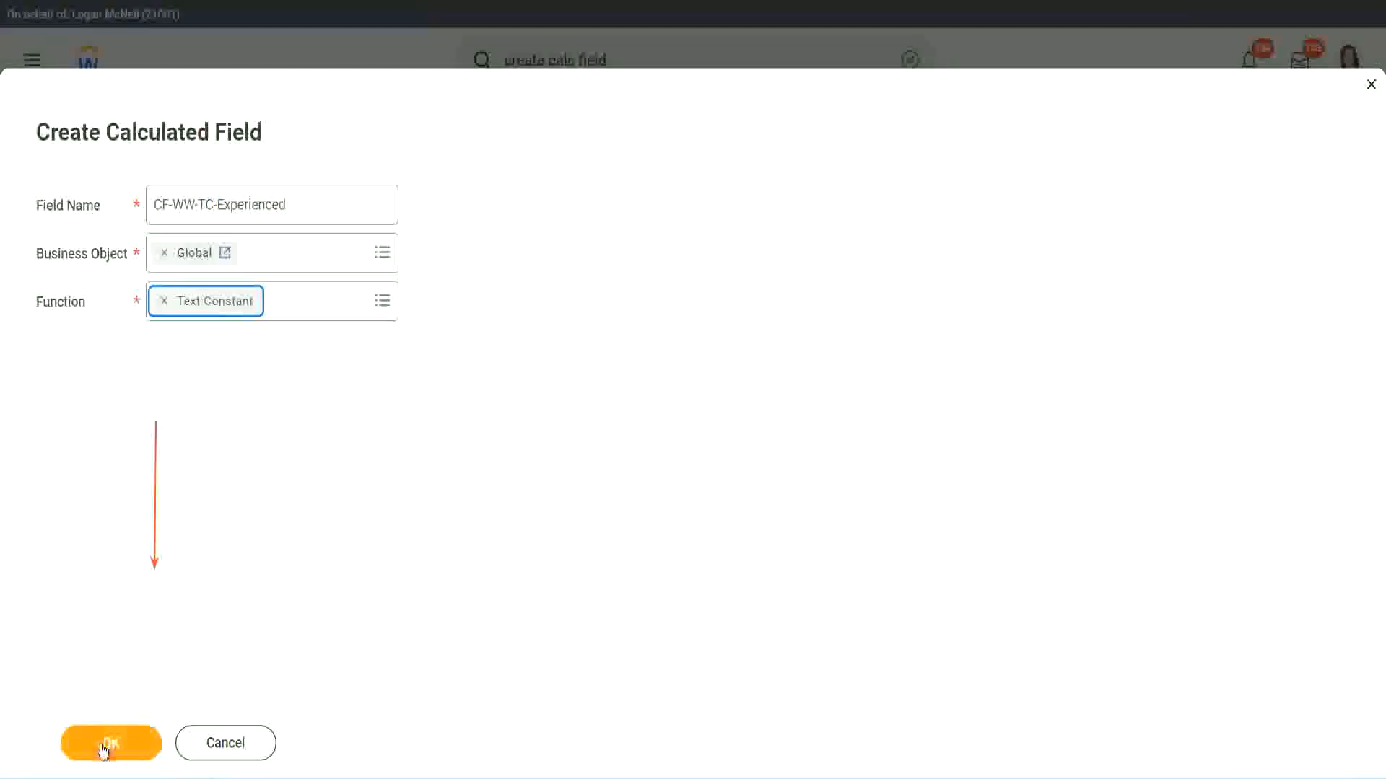
Accept the field definition, set its text constant to Experienced and save it as the second row's return value
click(108, 743)
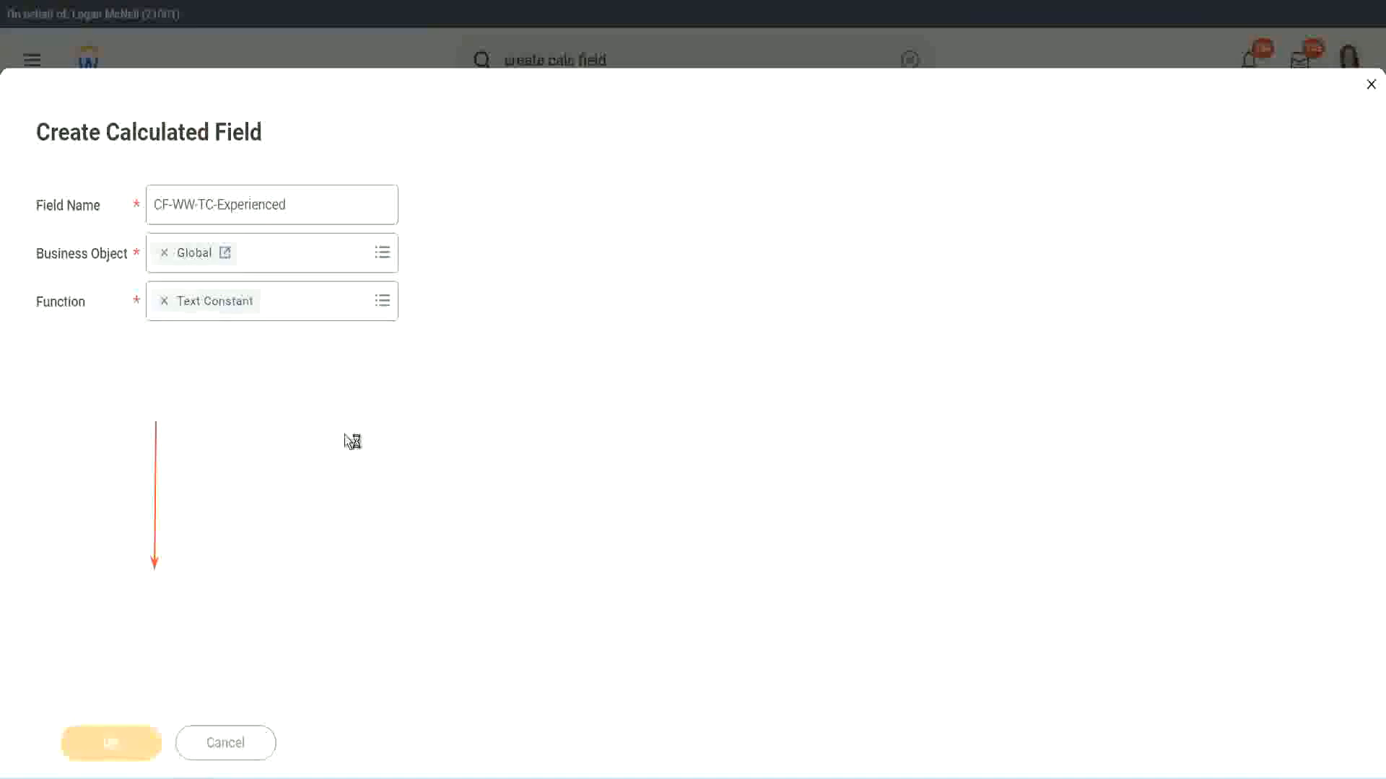
click(214, 407)
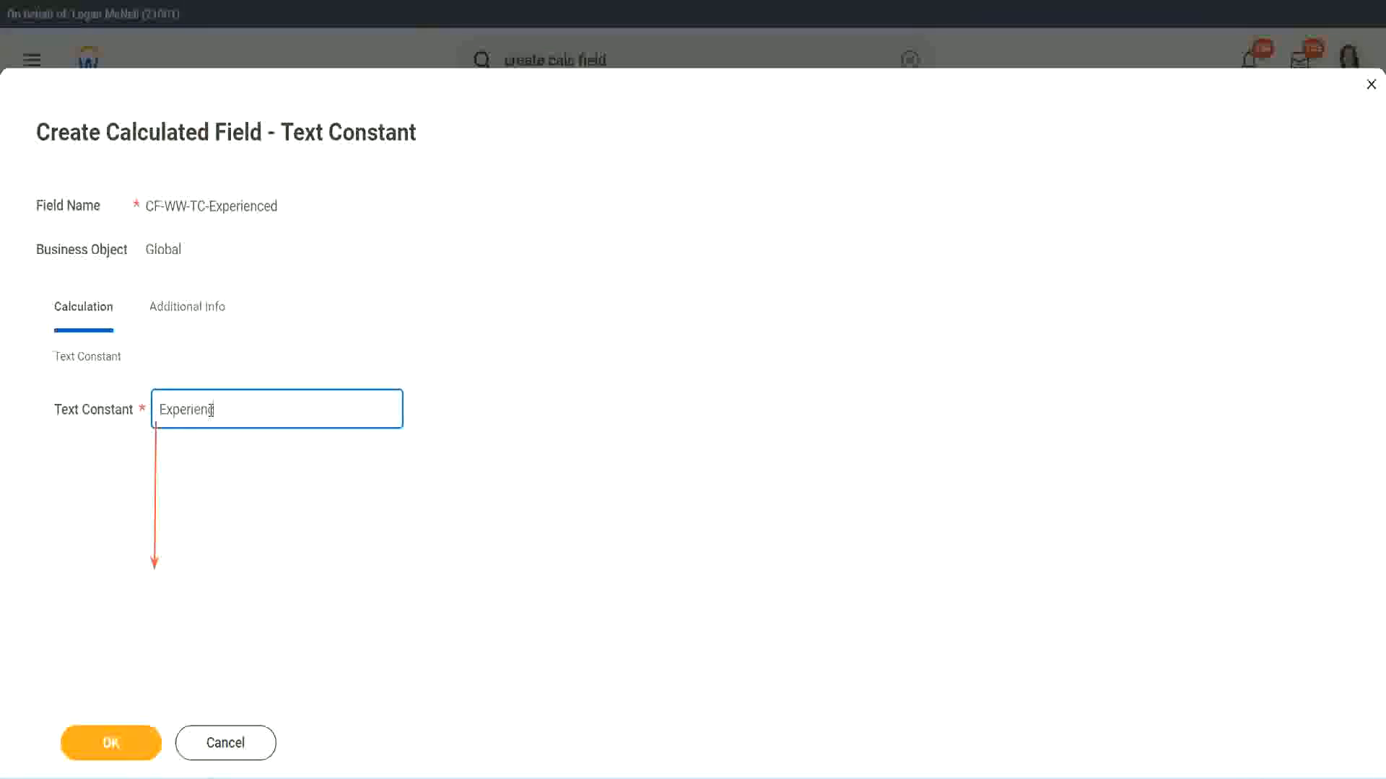
click(112, 743)
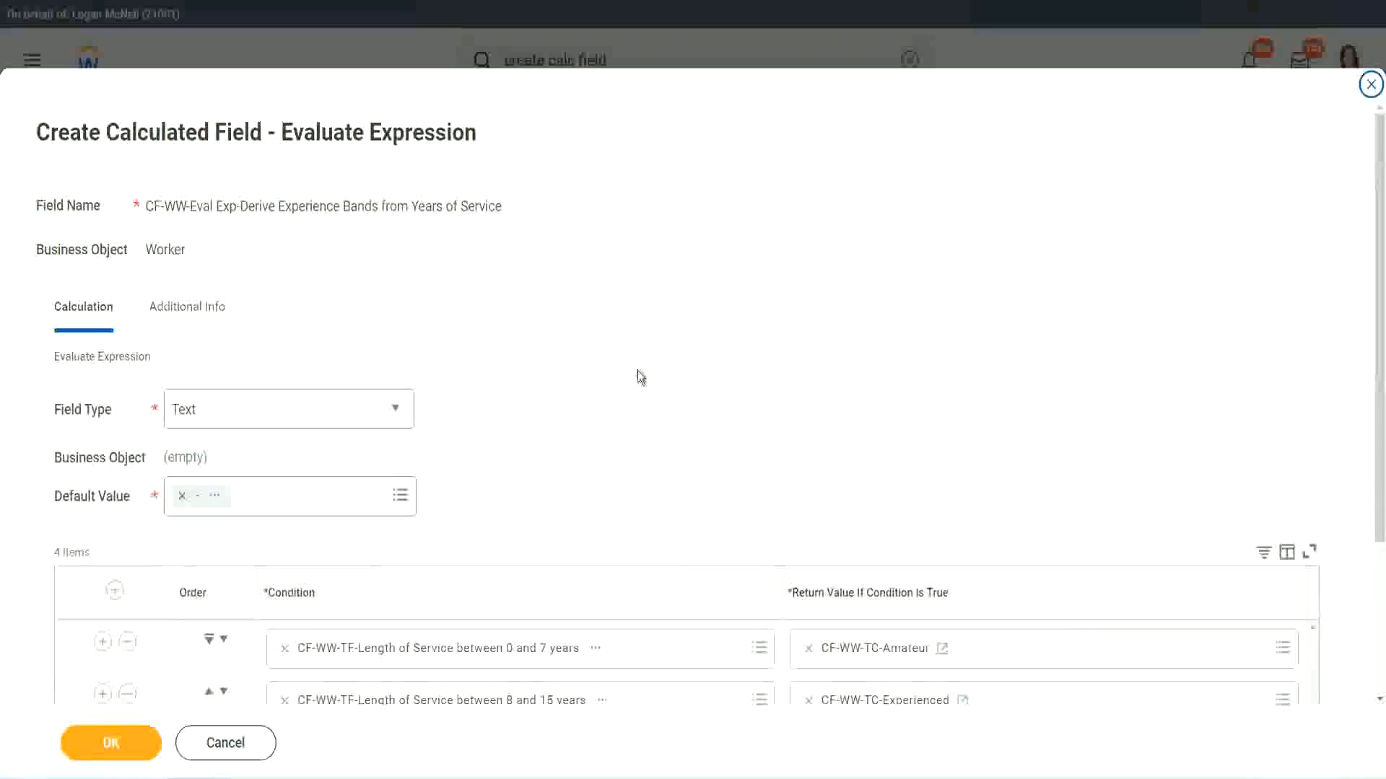
Start a new calculated field for the 16 to 30 years row's return value and enter CF-WW-TC-Amateur as its name
scroll(638, 370, down, 2)
scroll(639, 378, down, 1)
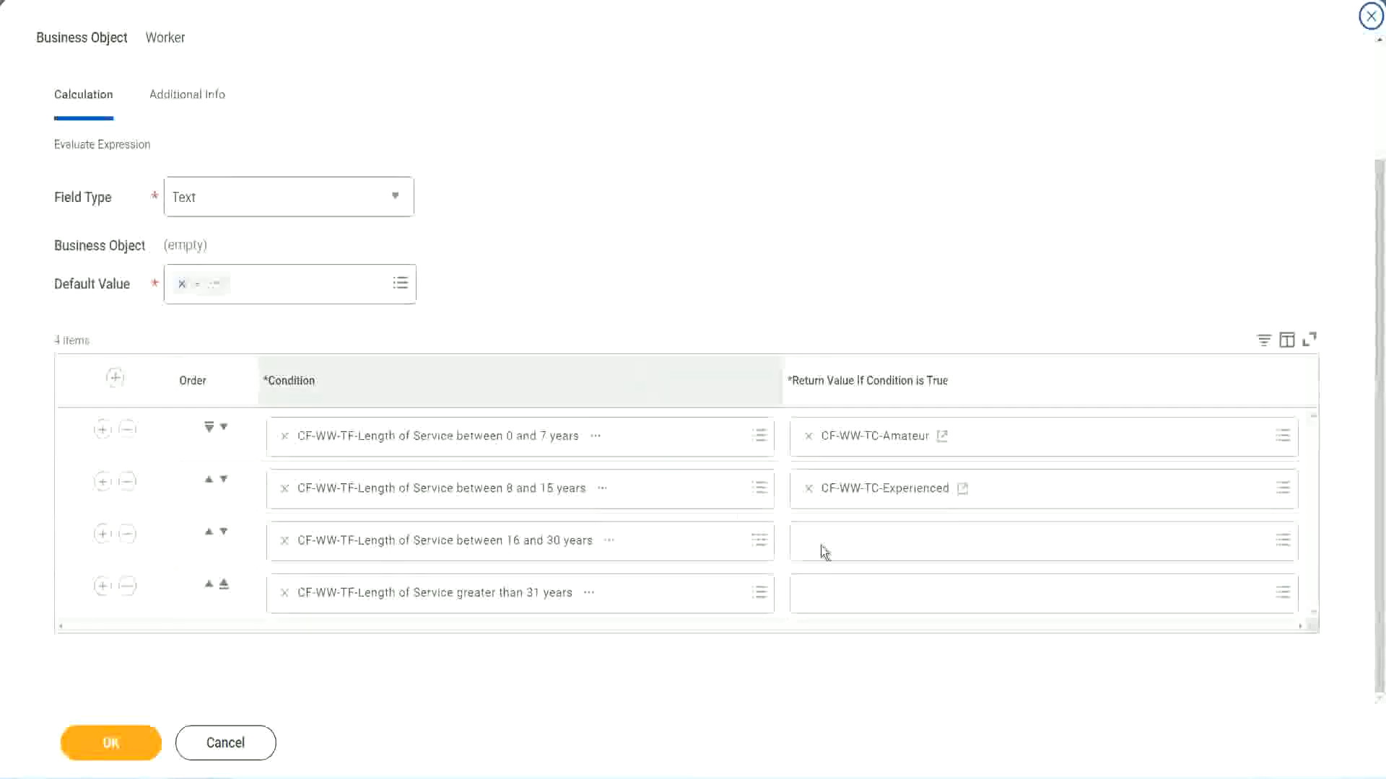
click(863, 540)
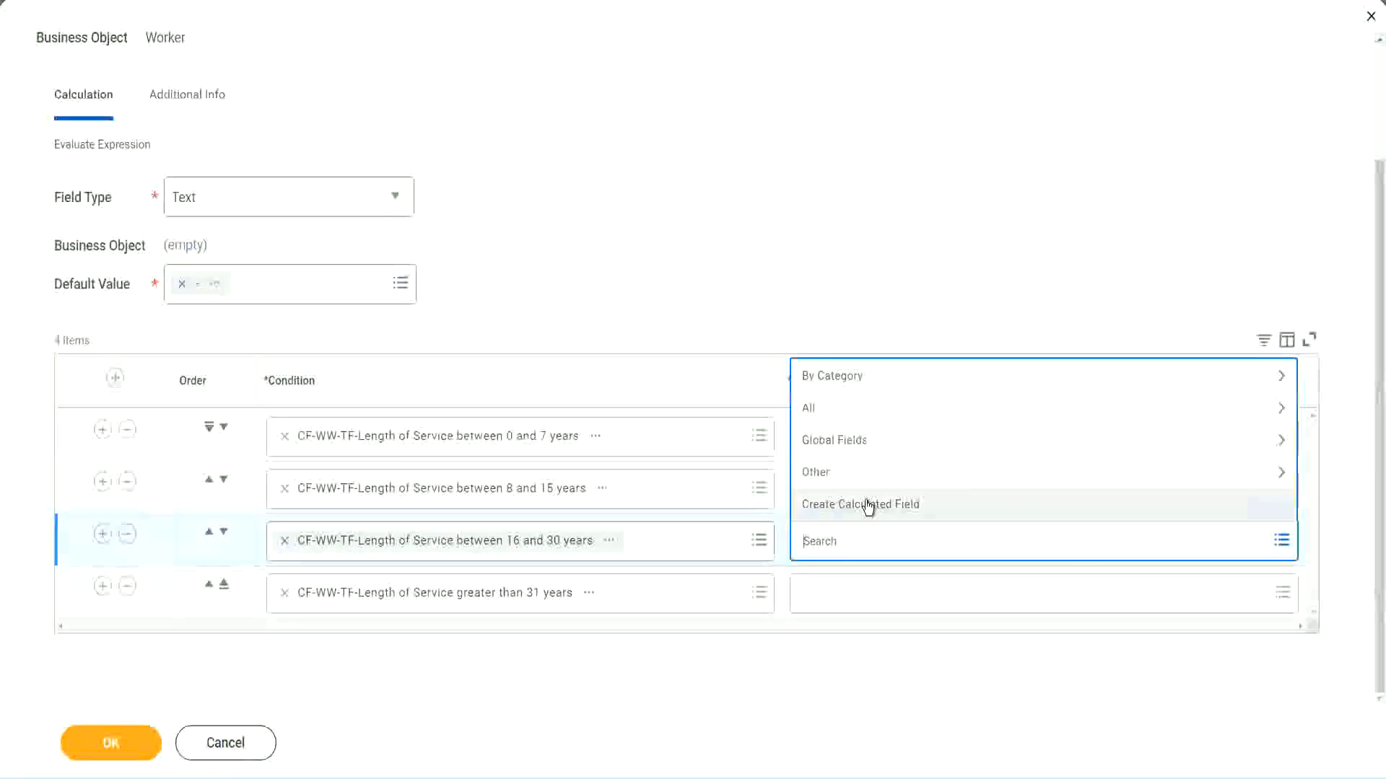
click(869, 505)
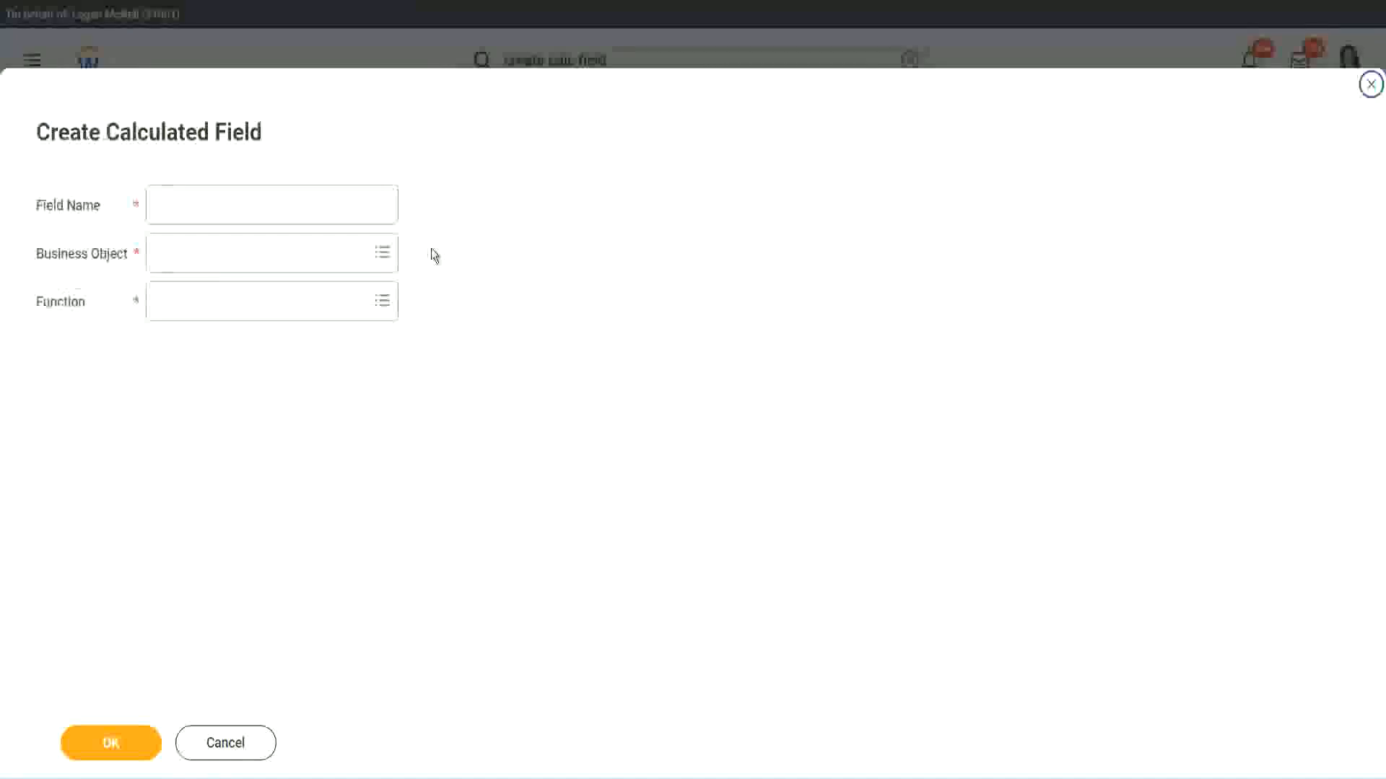
click(293, 205)
text(CF-WW-TC-Amount)
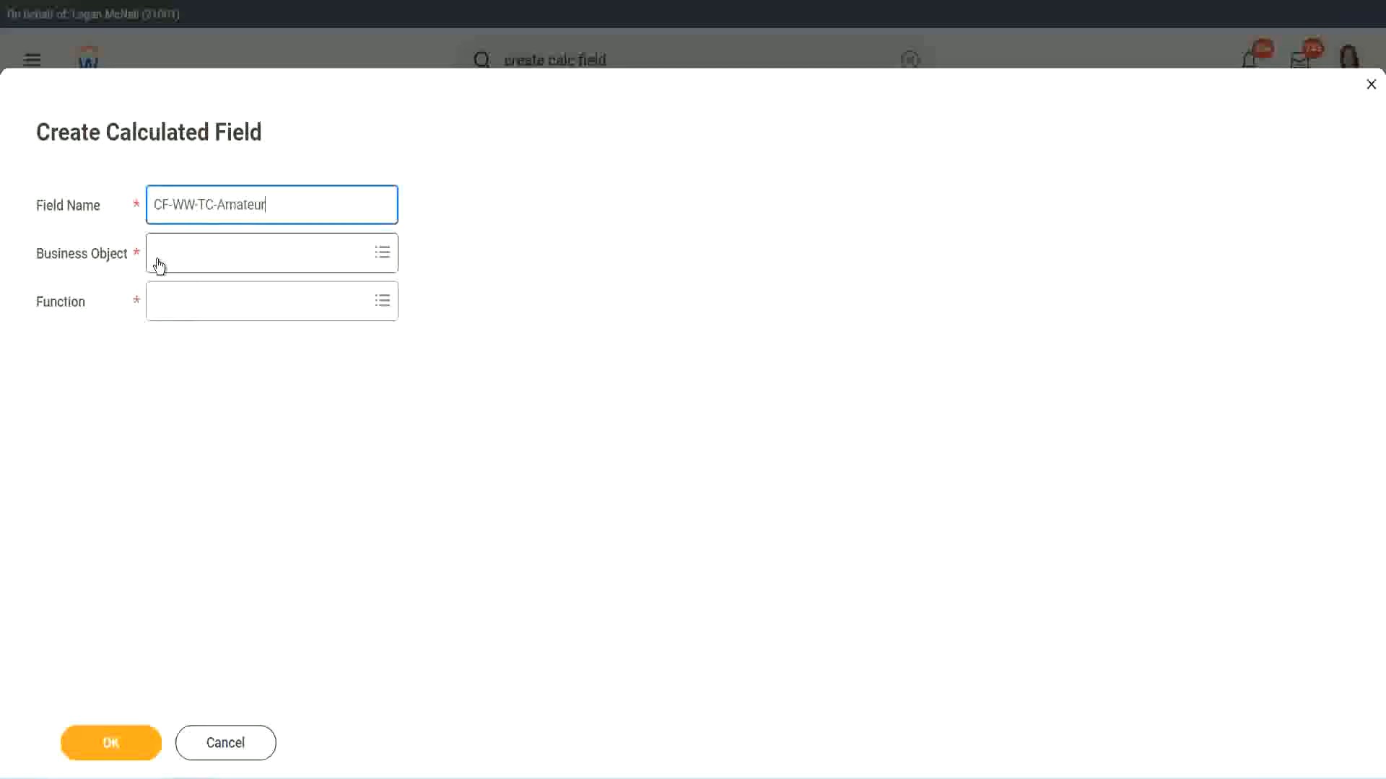
Set the new field's business object to Global and change its name to CF-WW-TC-Senior
click(159, 254)
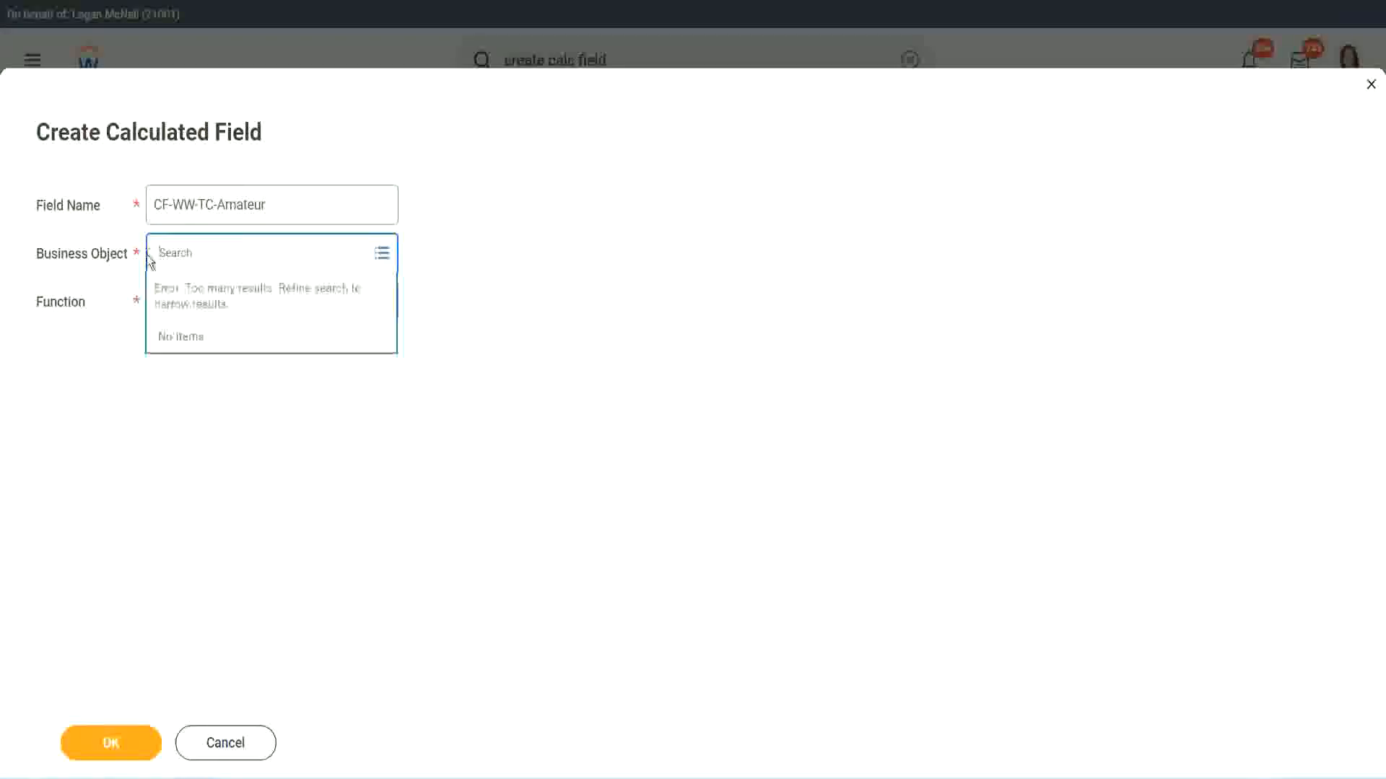
text(global)
key(Return)
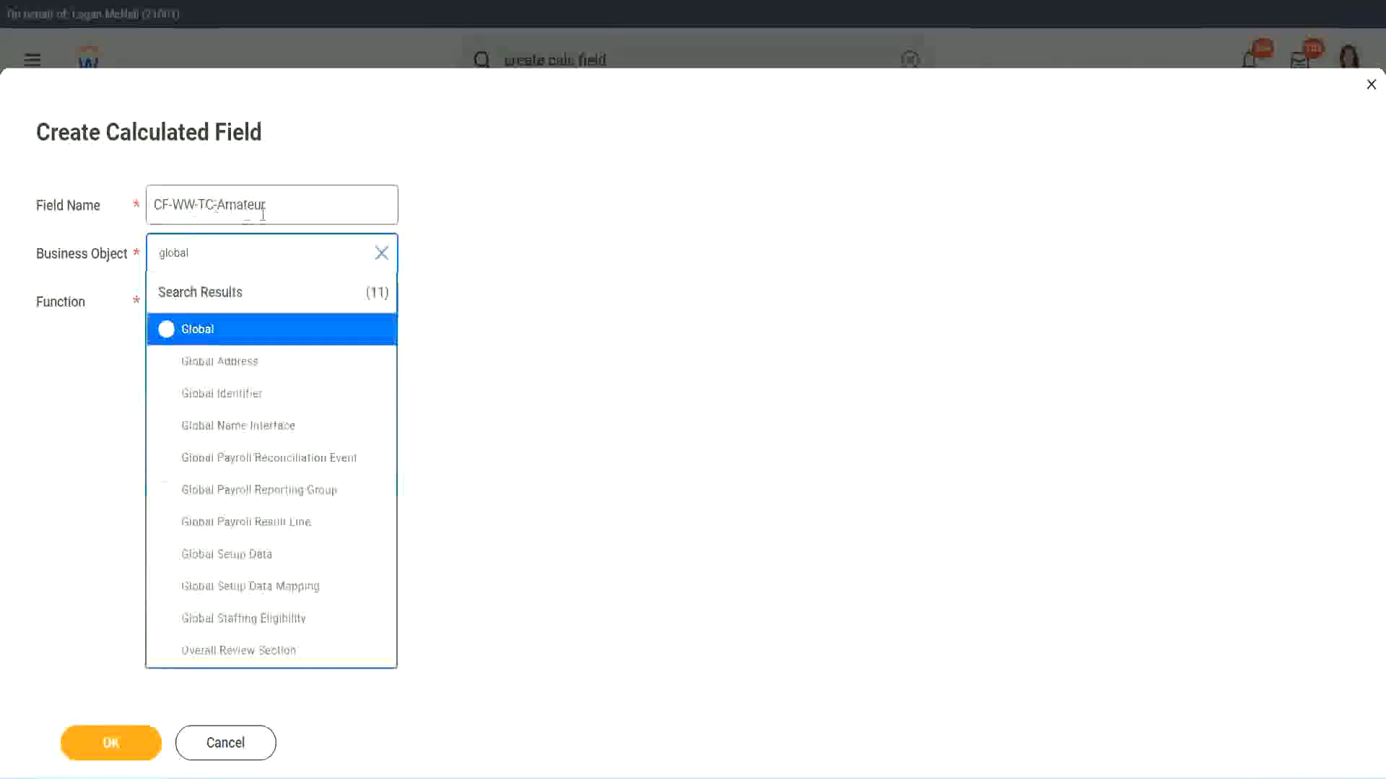
click(196, 332)
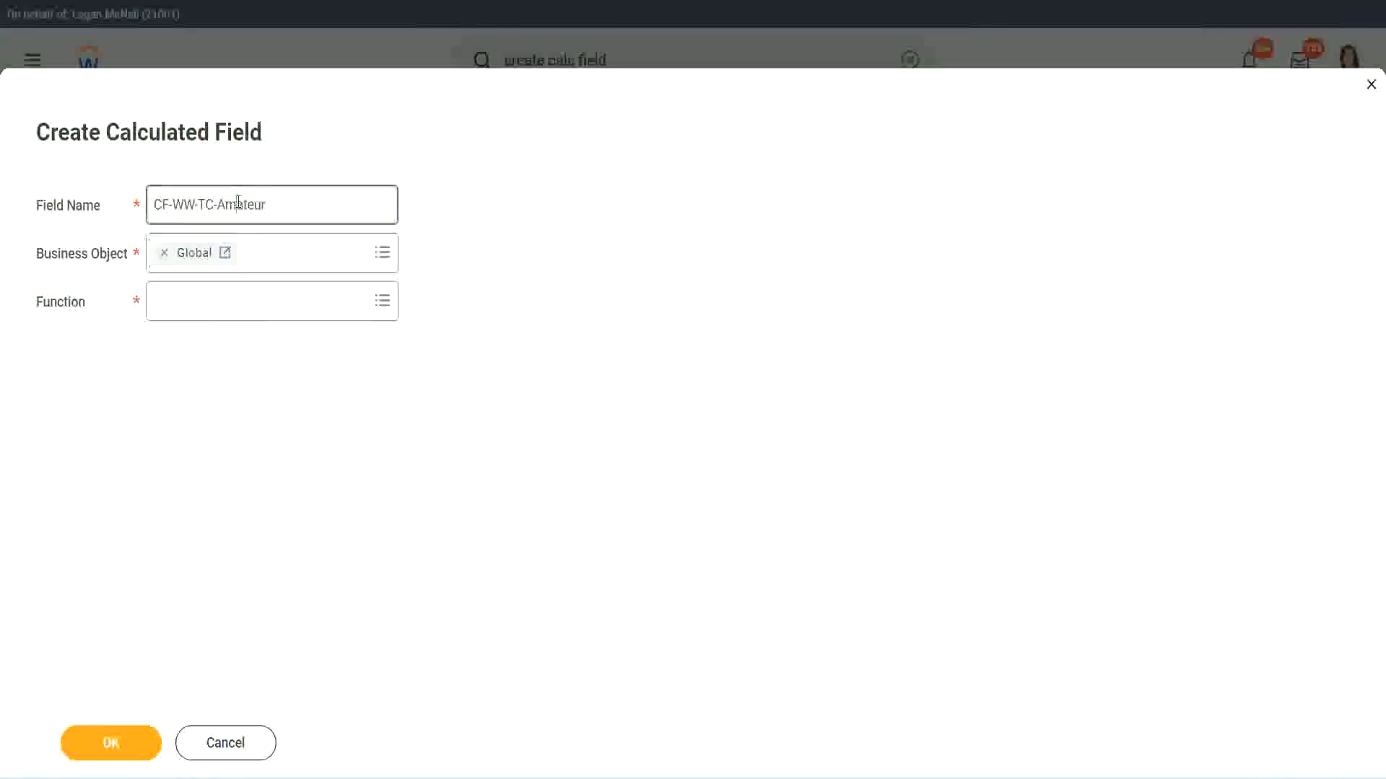
double_click(254, 204)
text(Senior)
Choose Text Constant as the function of CF-WW-TC-Senior and continue to its calculation settings
click(220, 316)
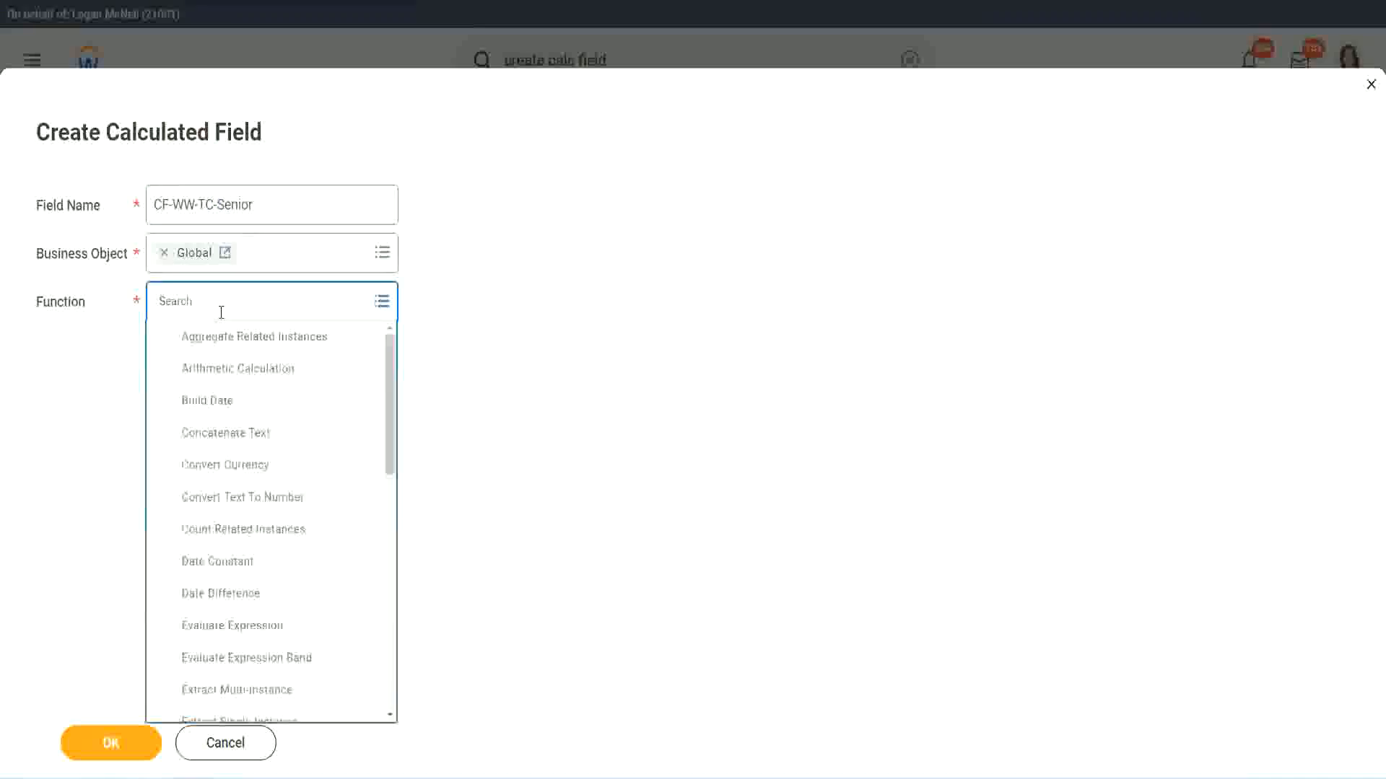
text(tc)
click(217, 374)
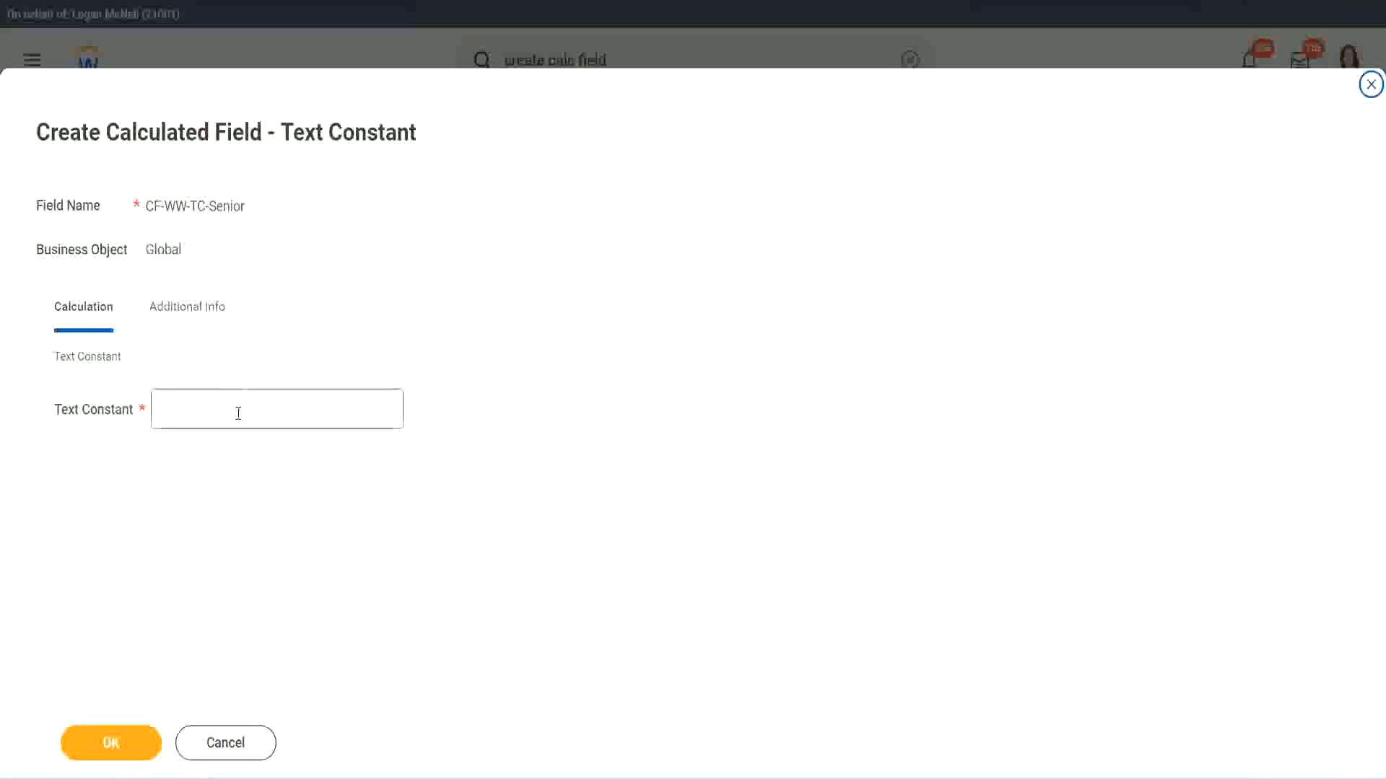
Set the text constant of CF-WW-TC-Senior to Senior and save it as the 16 to 30 years row's return value
click(234, 406)
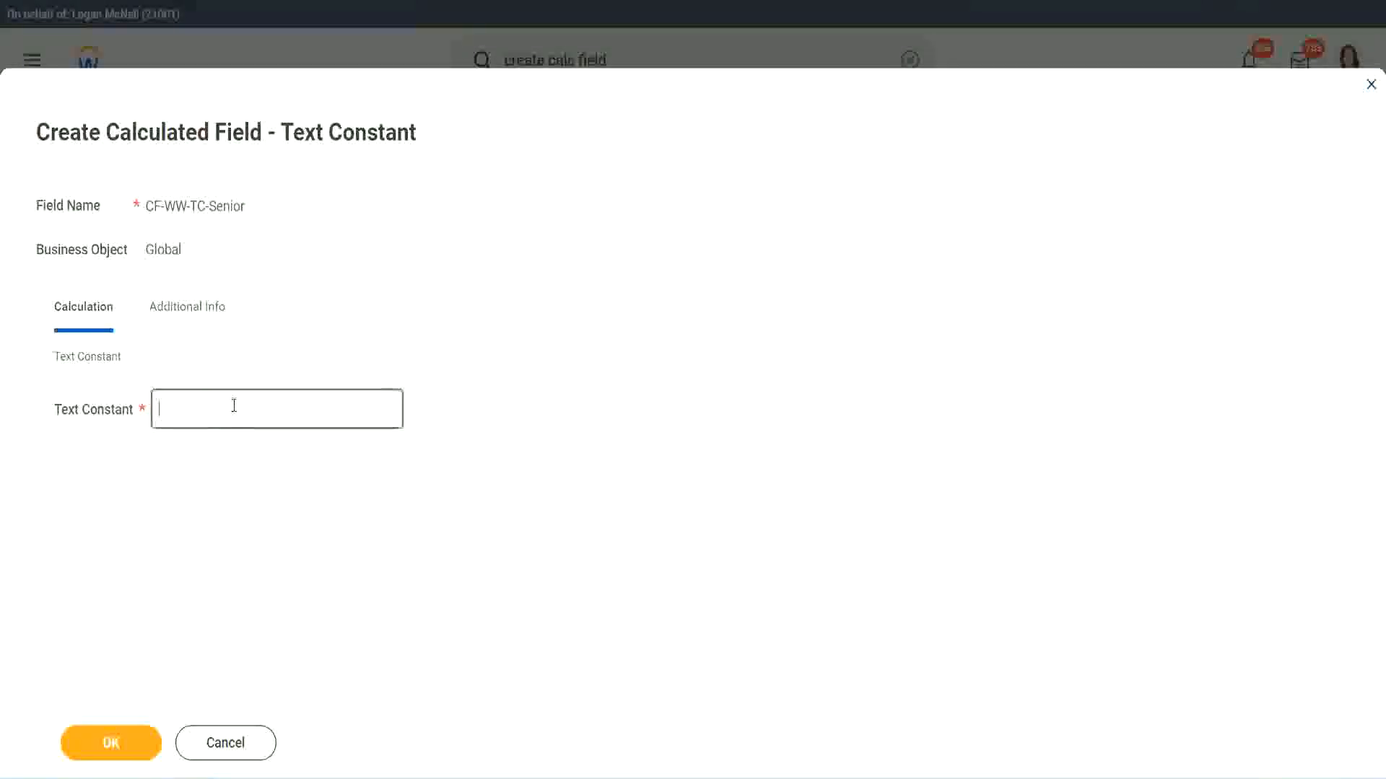
text(Senior)
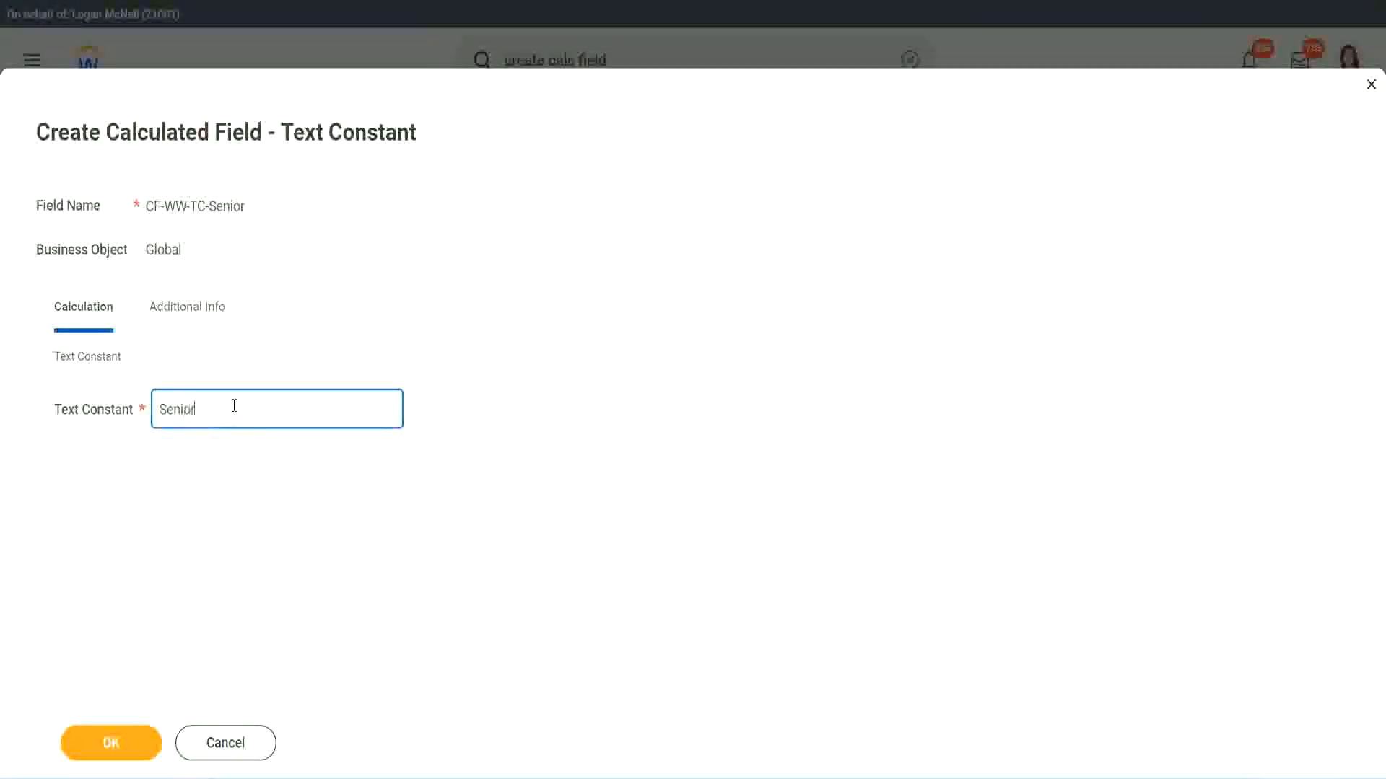
click(138, 756)
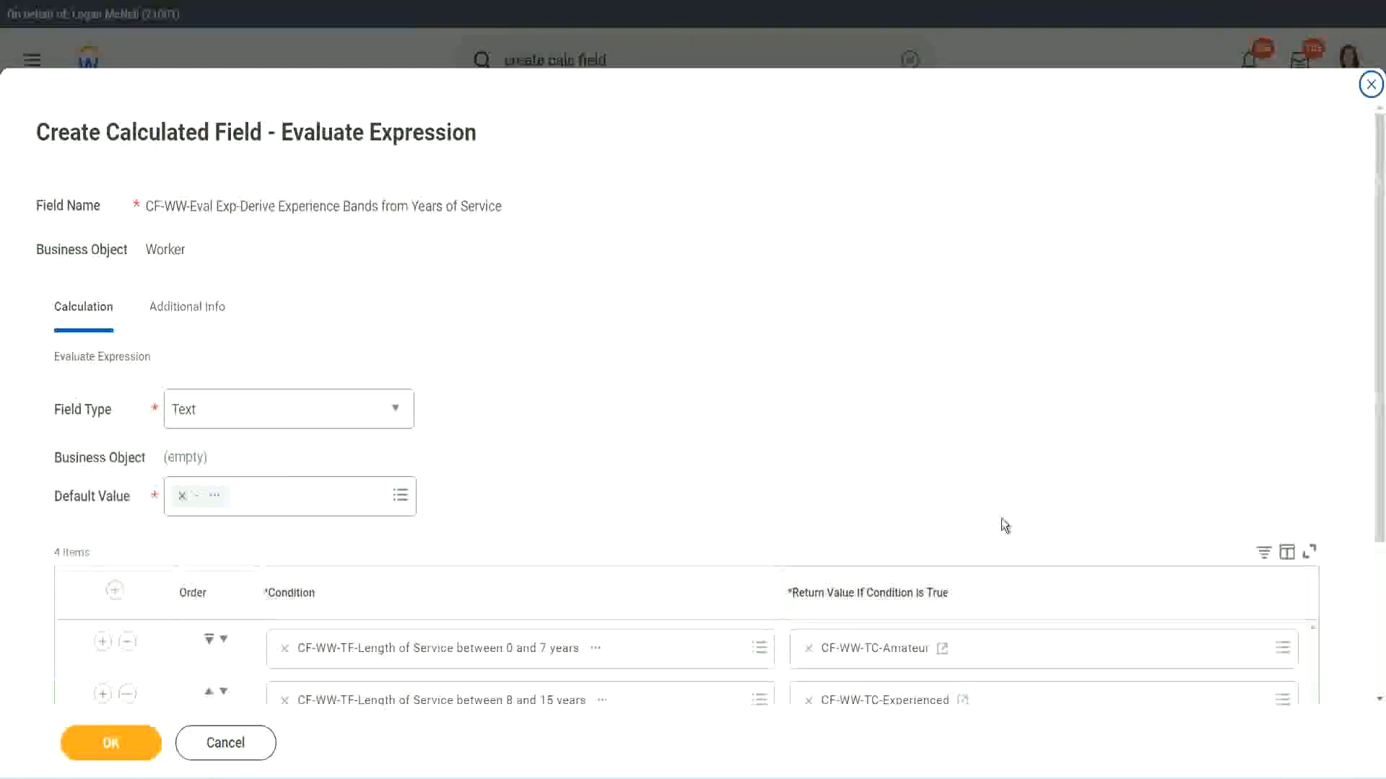
Start a new calculated field for the greater than 31 years row's return value and name it CF-WW-TC-Legend
scroll(998, 526, down, 3)
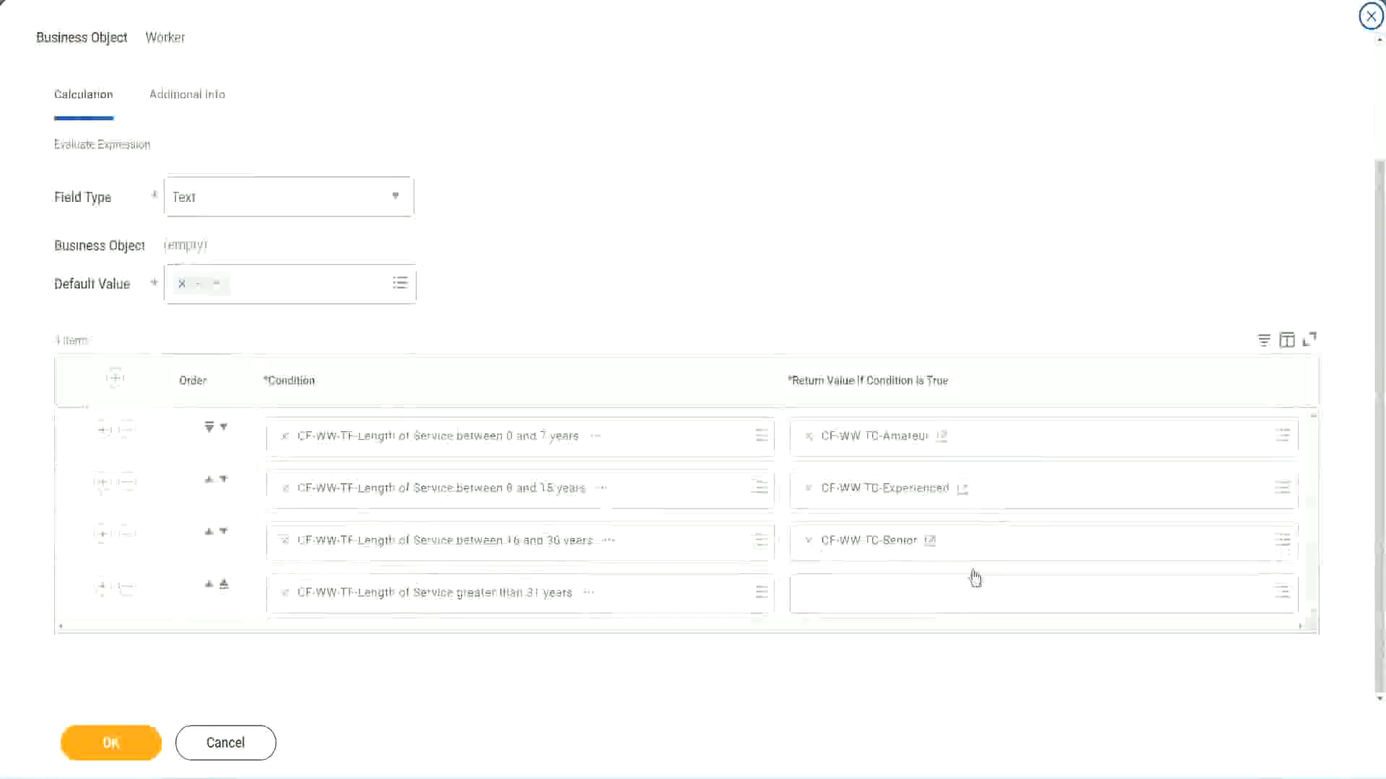
right_click(843, 545)
click(835, 620)
click(843, 603)
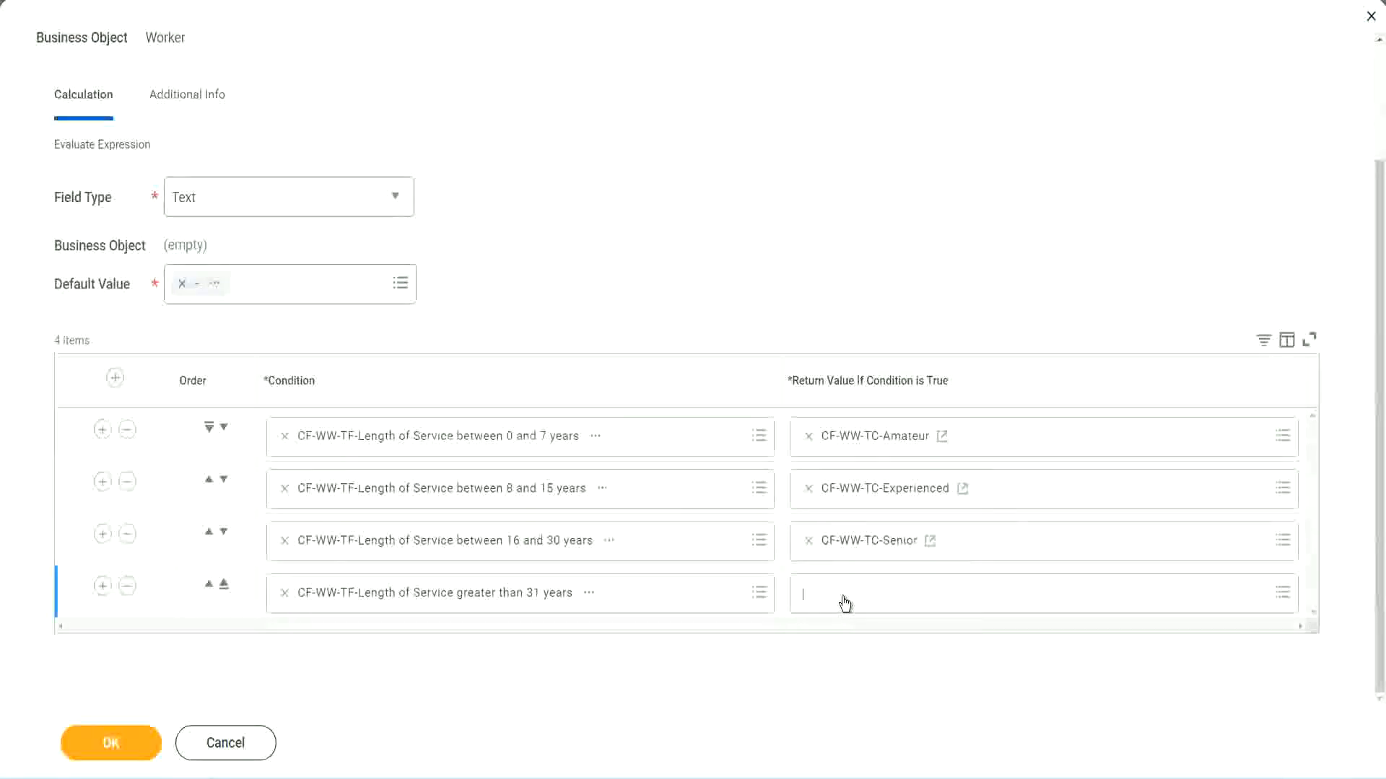
click(858, 563)
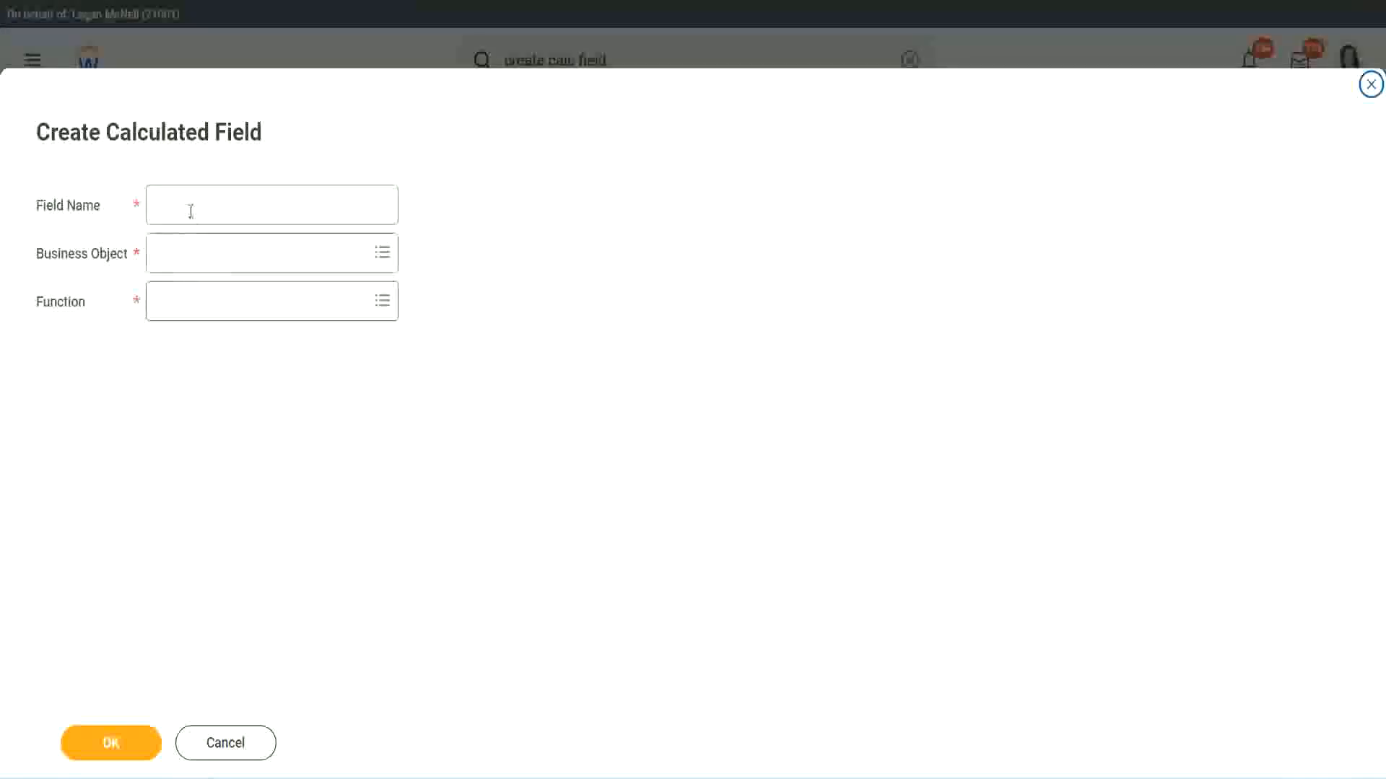
click(192, 210)
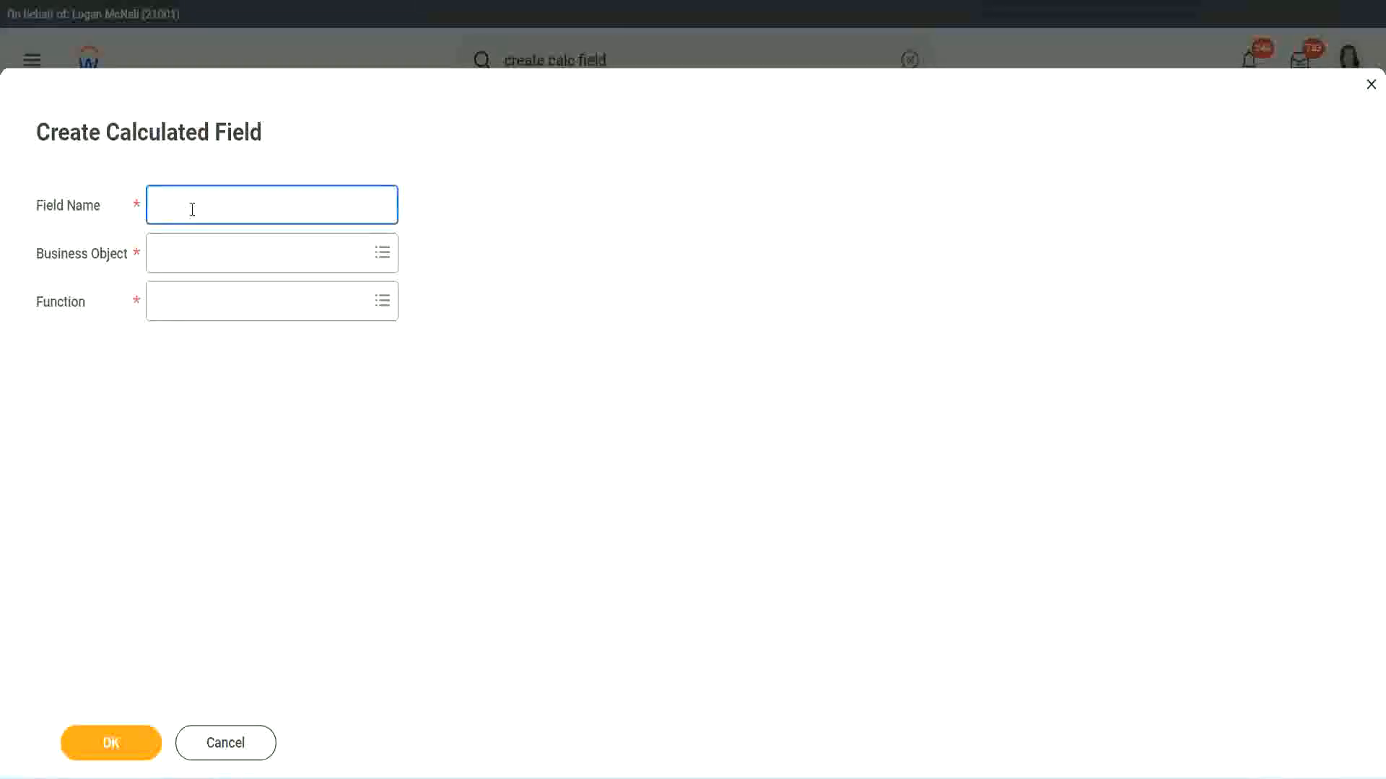
key(ctrl+v)
double_click(235, 205)
text(Le)
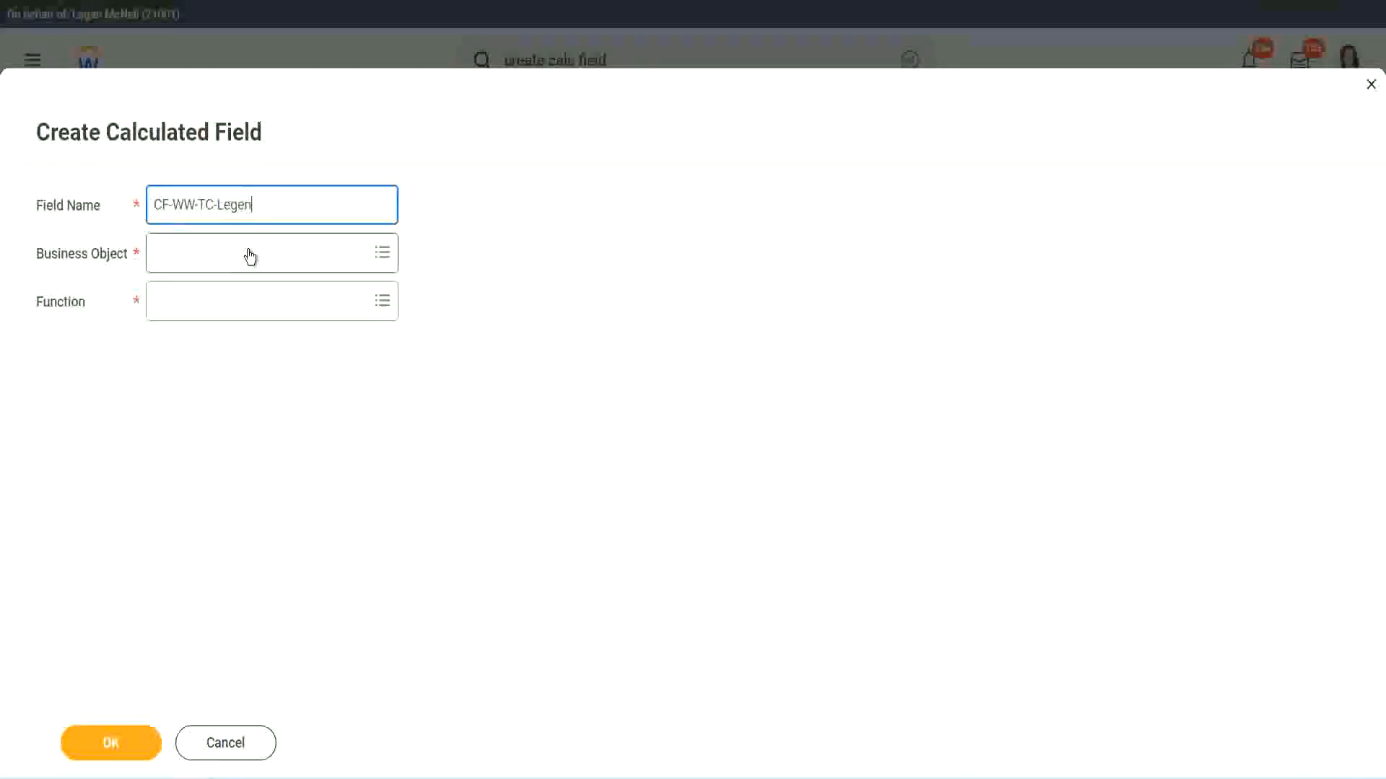
Set the new field's business object to Global and its function to Text Constant, and continue to the calculation settings
click(195, 263)
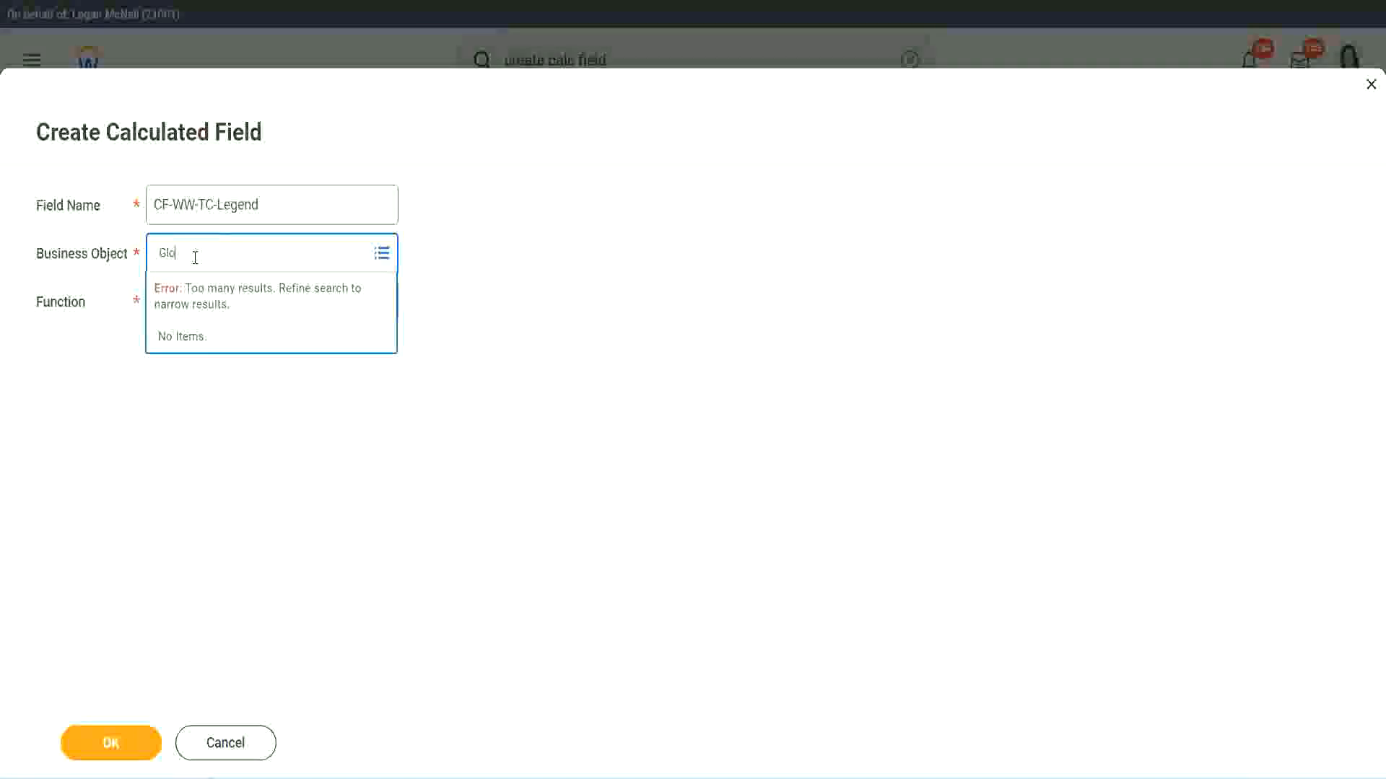
text(Global)
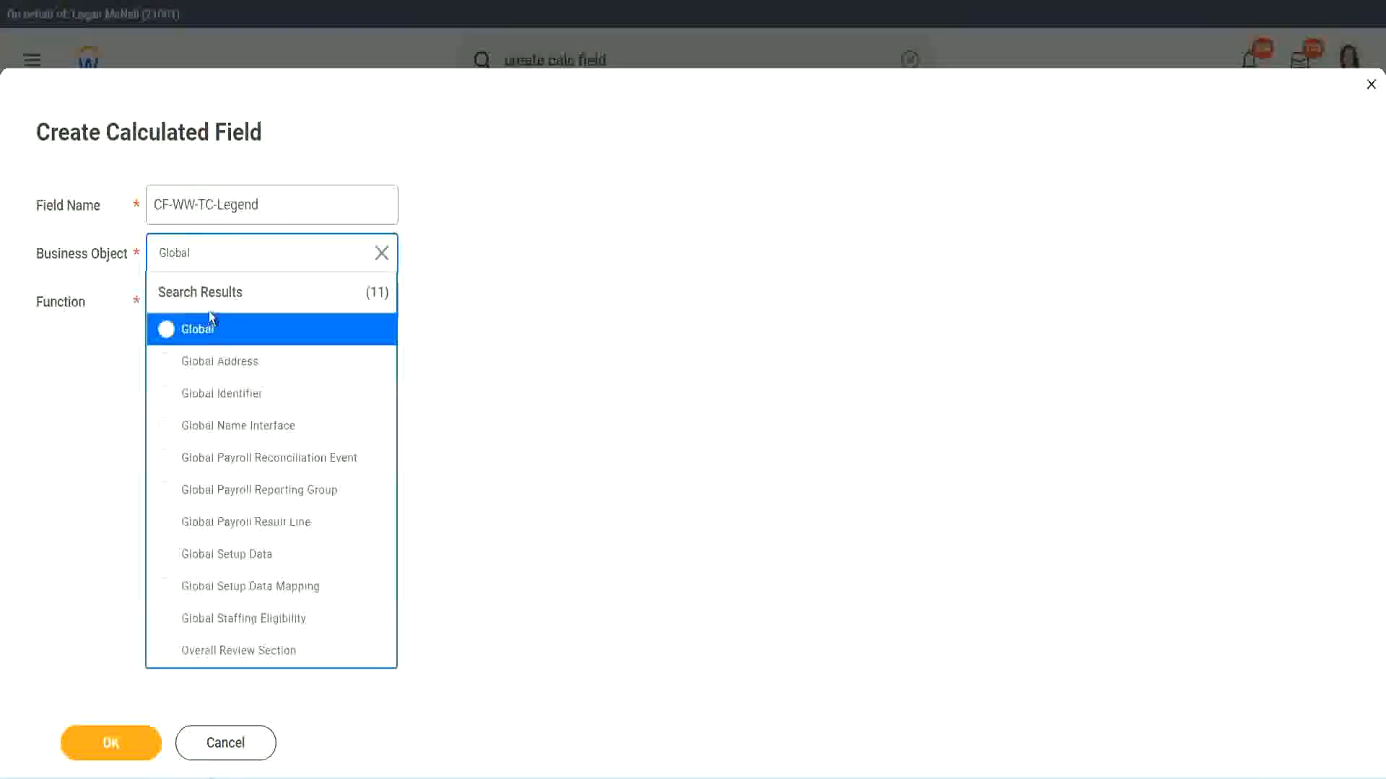
click(204, 329)
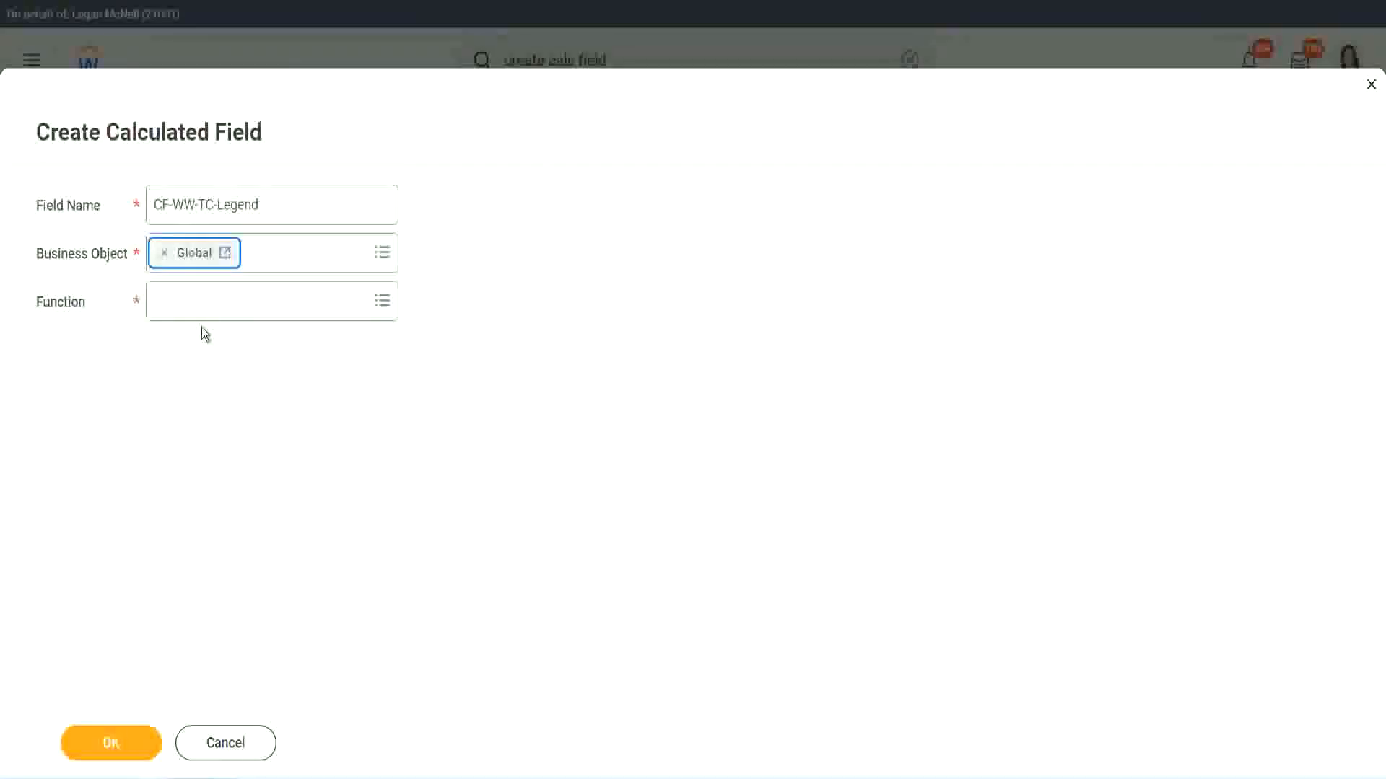
click(201, 300)
text(tc)
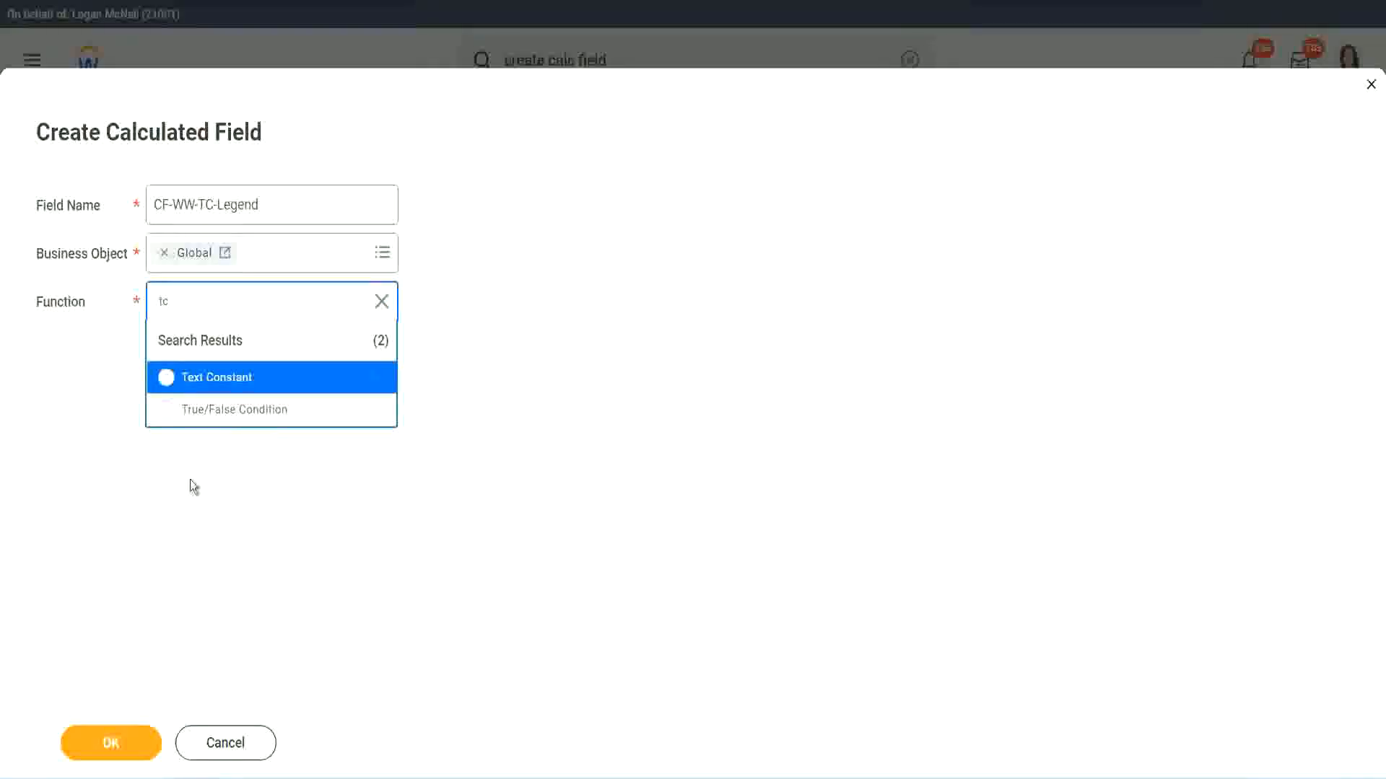
click(269, 379)
click(103, 747)
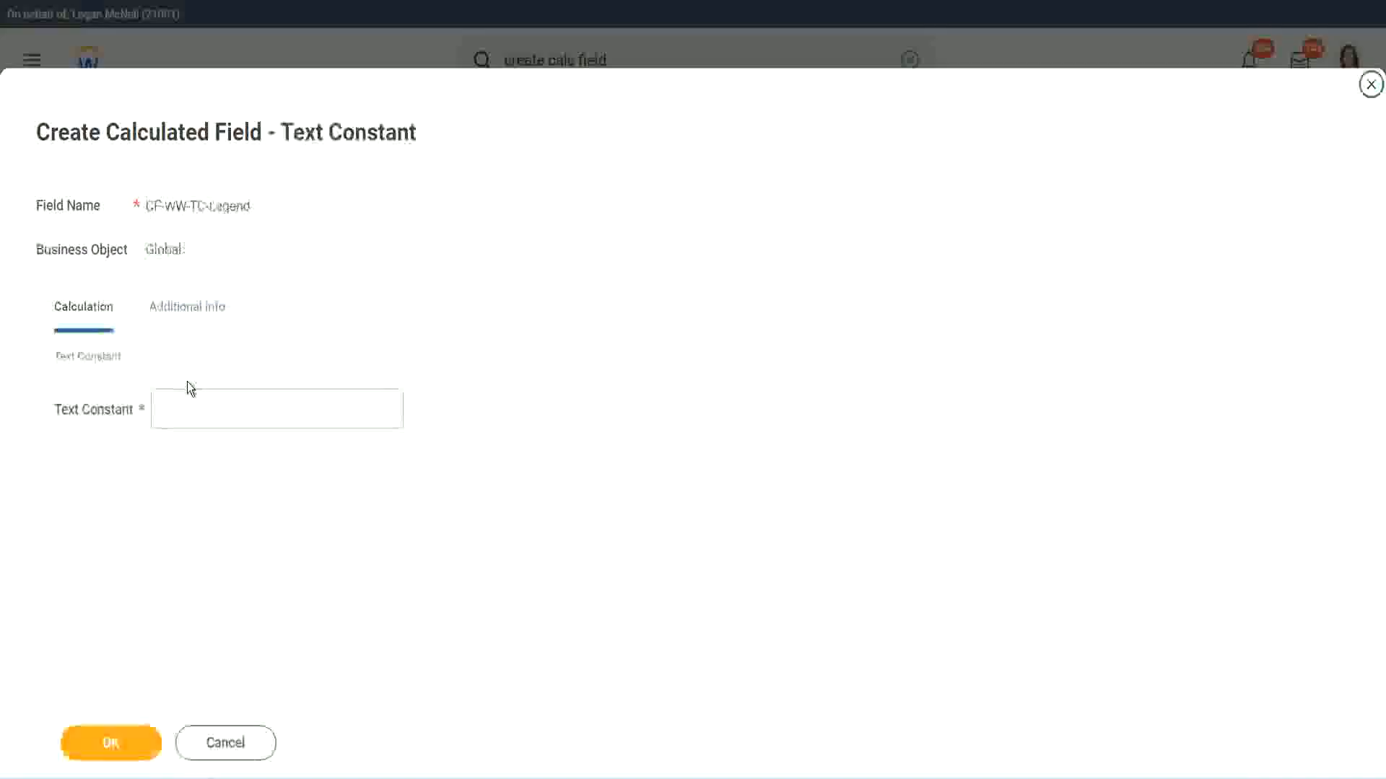
Set the text constant of CF-WW-TC-Legend to Legend and save it as the fourth row's return value
click(179, 410)
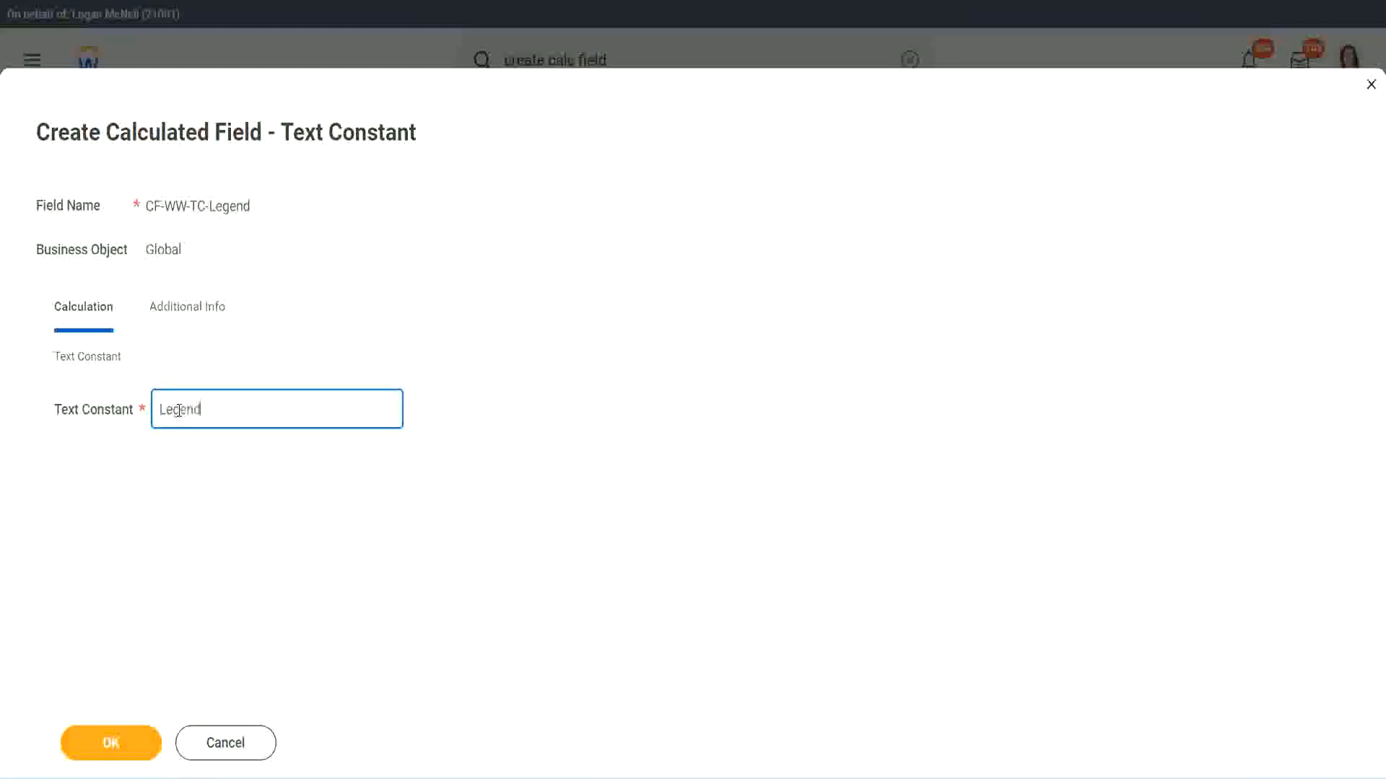
click(119, 746)
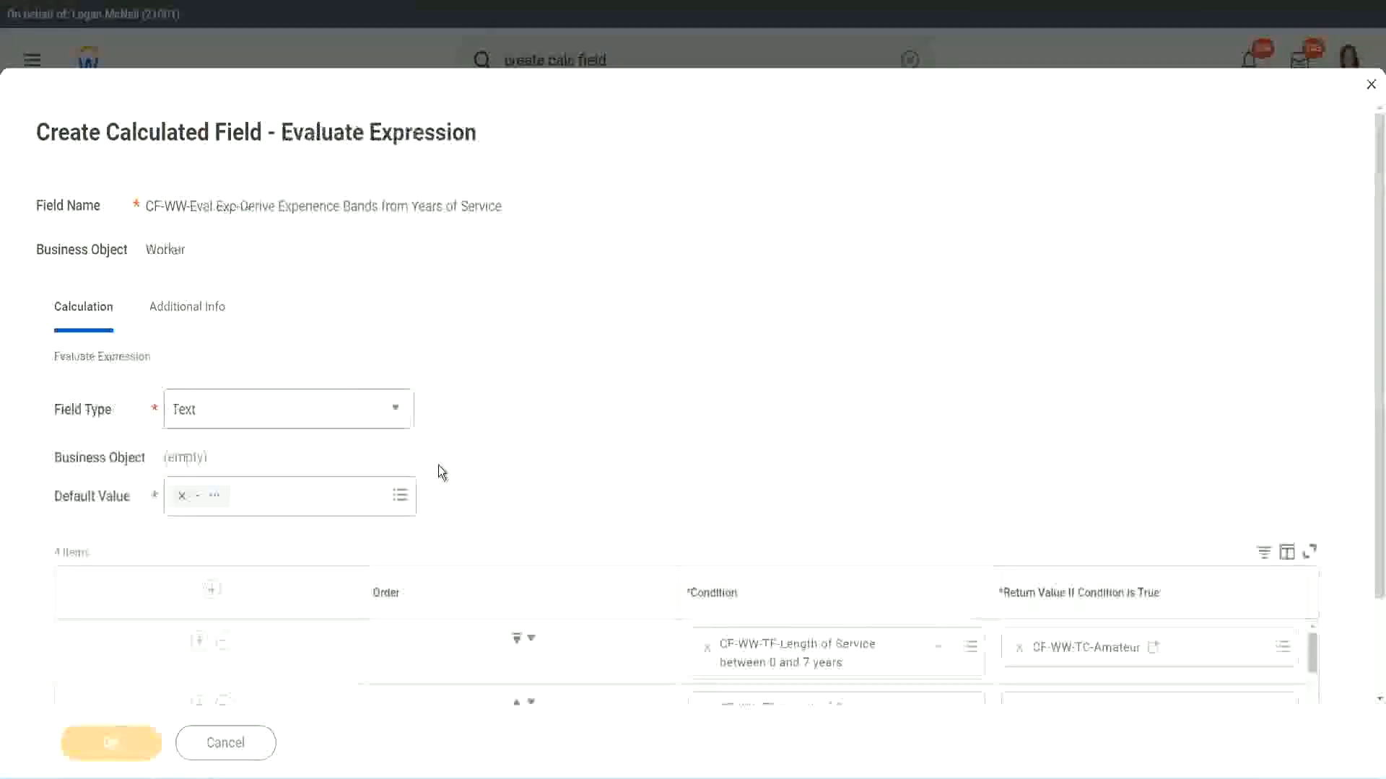
scroll(733, 382, down, 3)
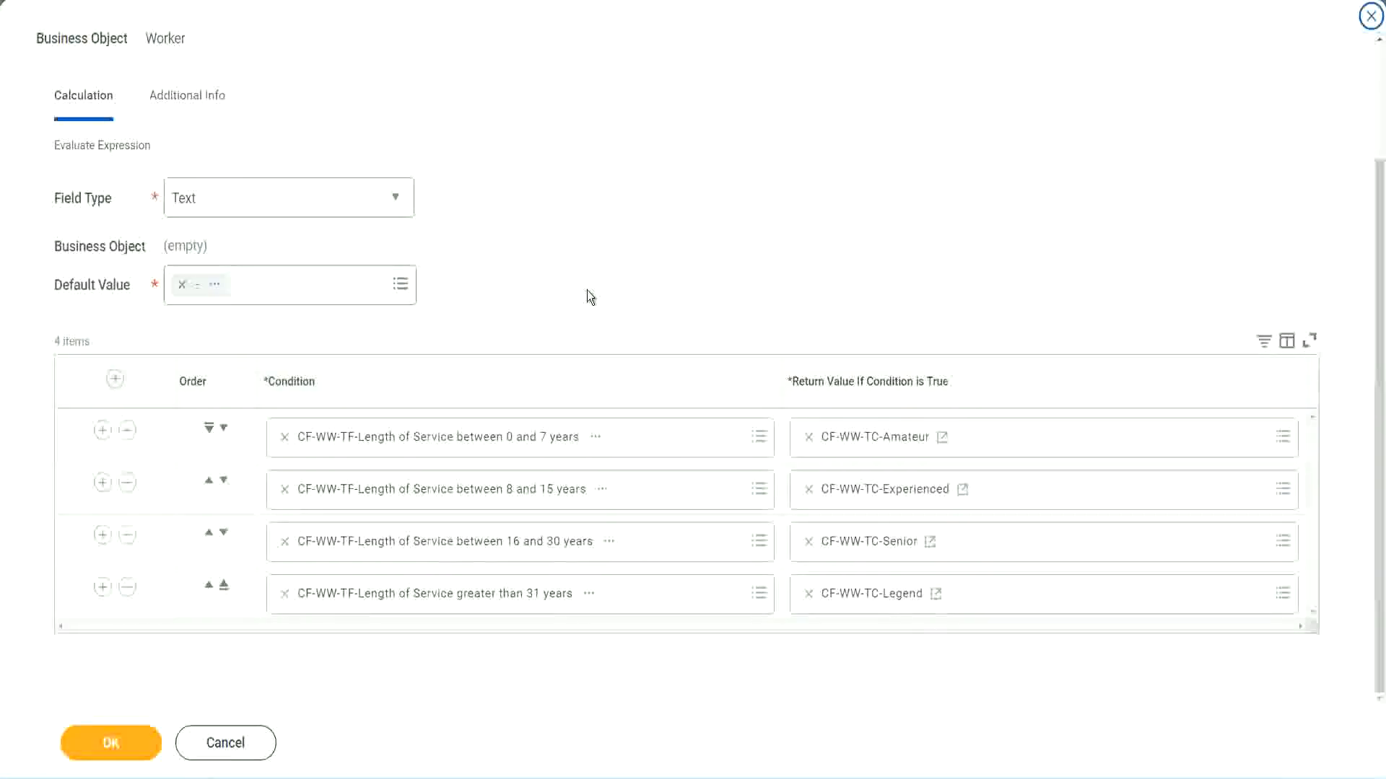
Review the conditions and return values of the Evaluate Expression field, and save the calculated field
scroll(587, 292, up, 2)
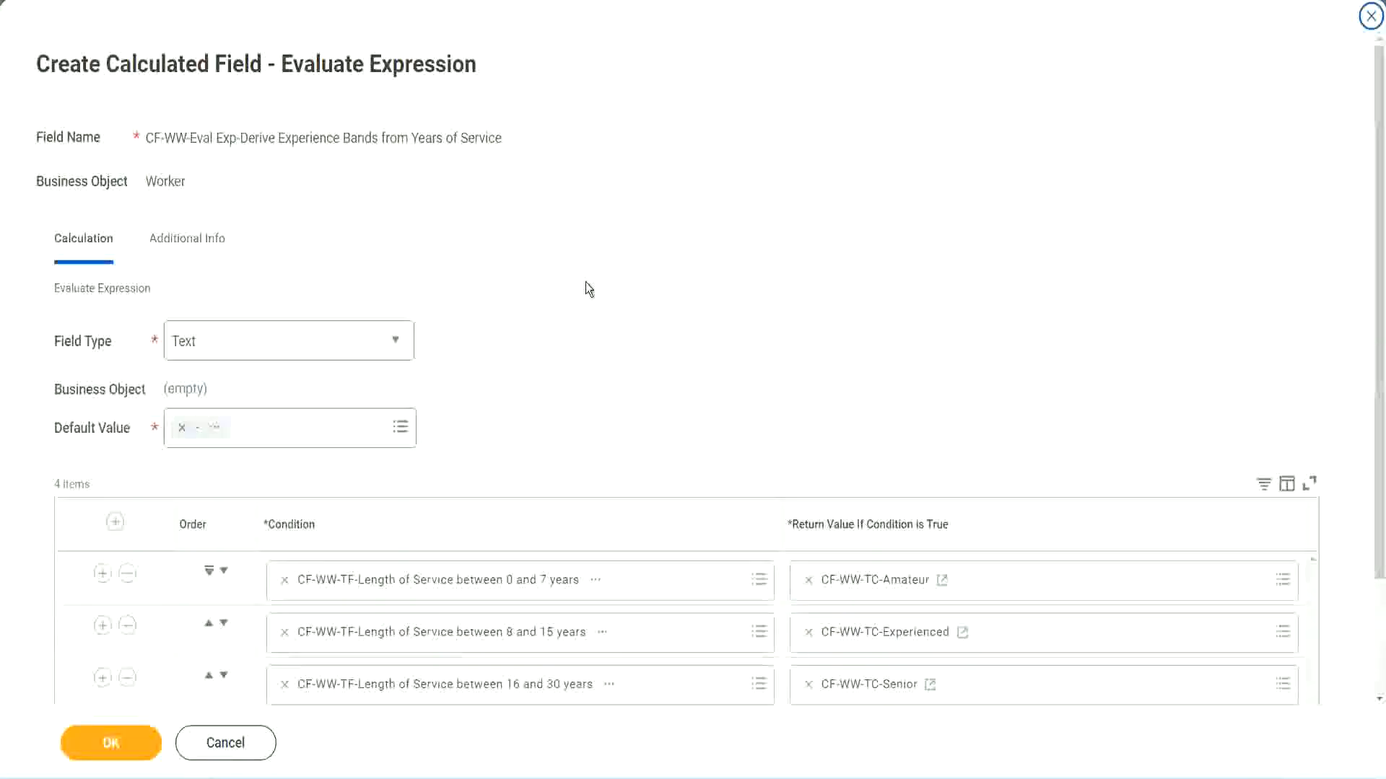
scroll(586, 289, down, 2)
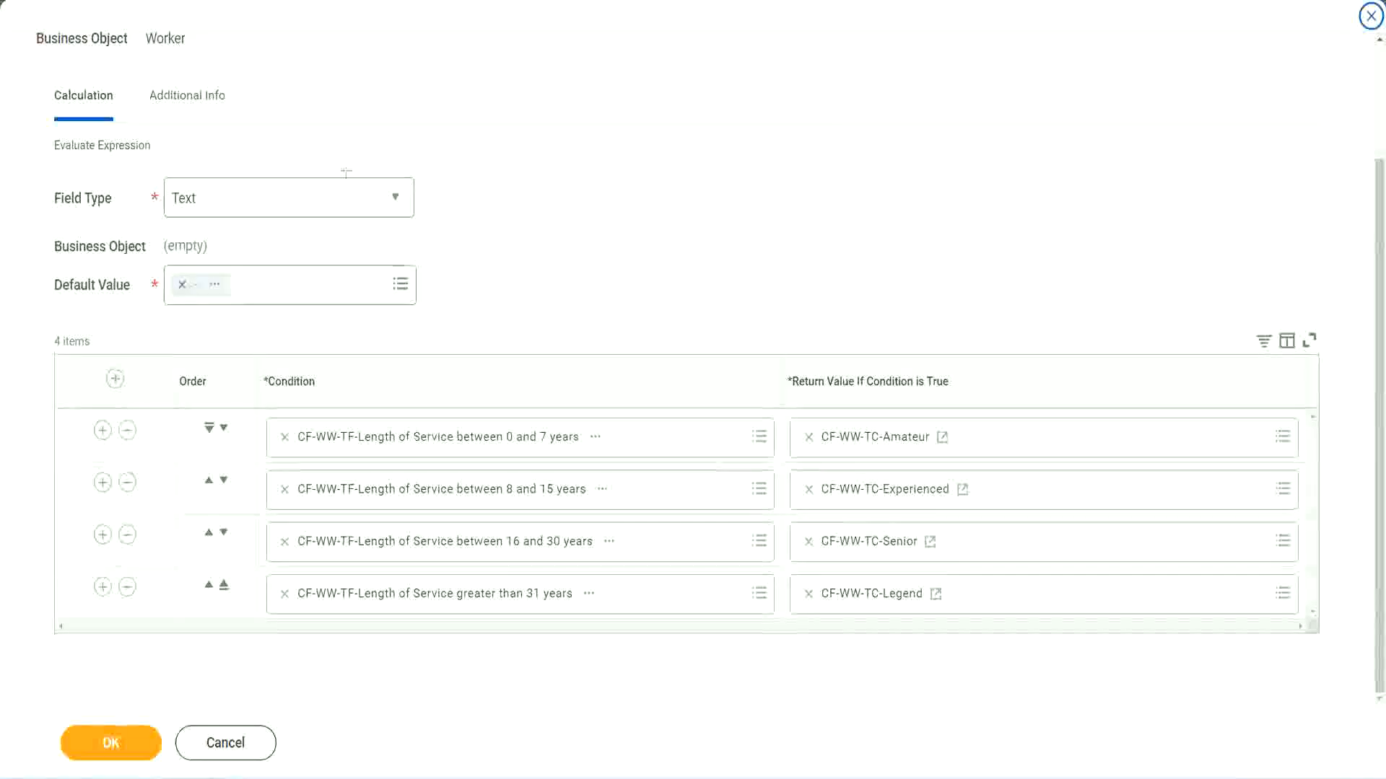
drag(887, 204, 898, 340)
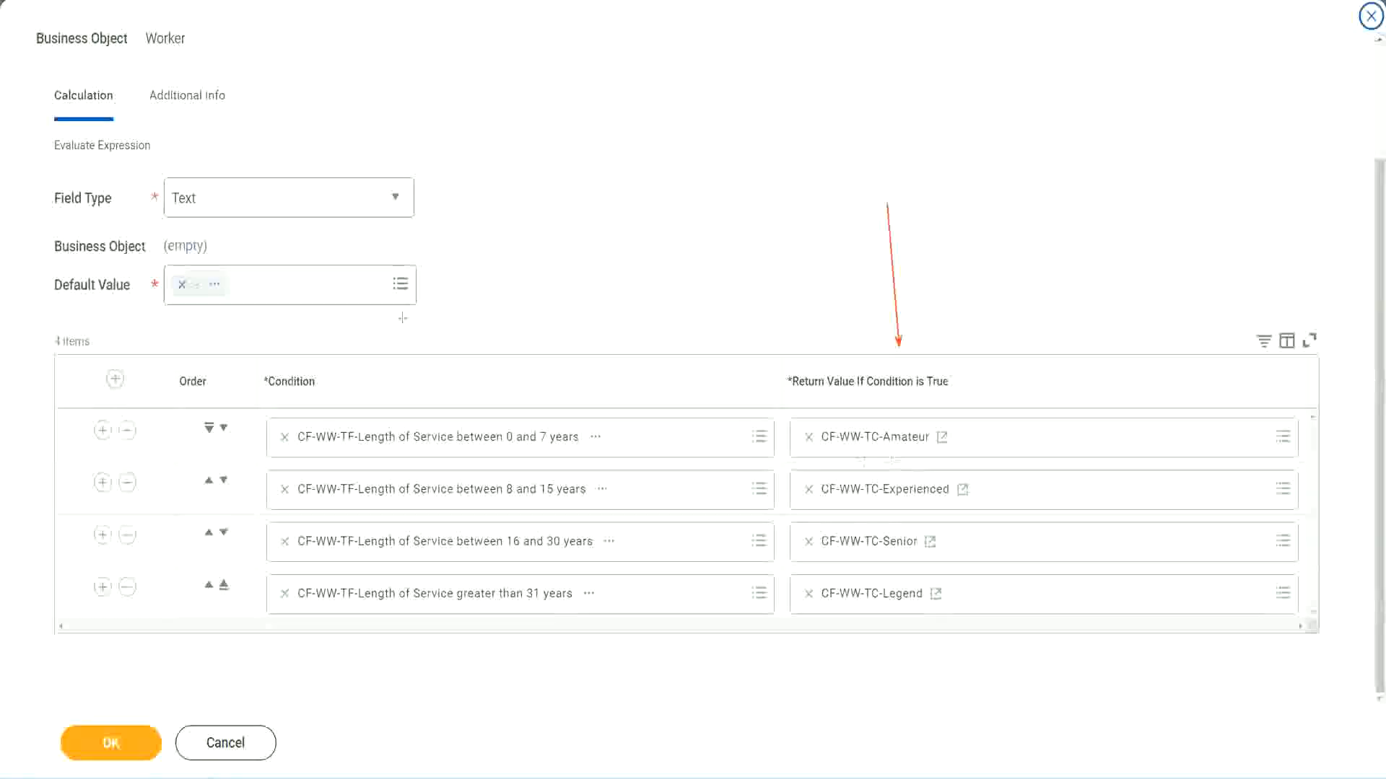
drag(171, 124, 178, 173)
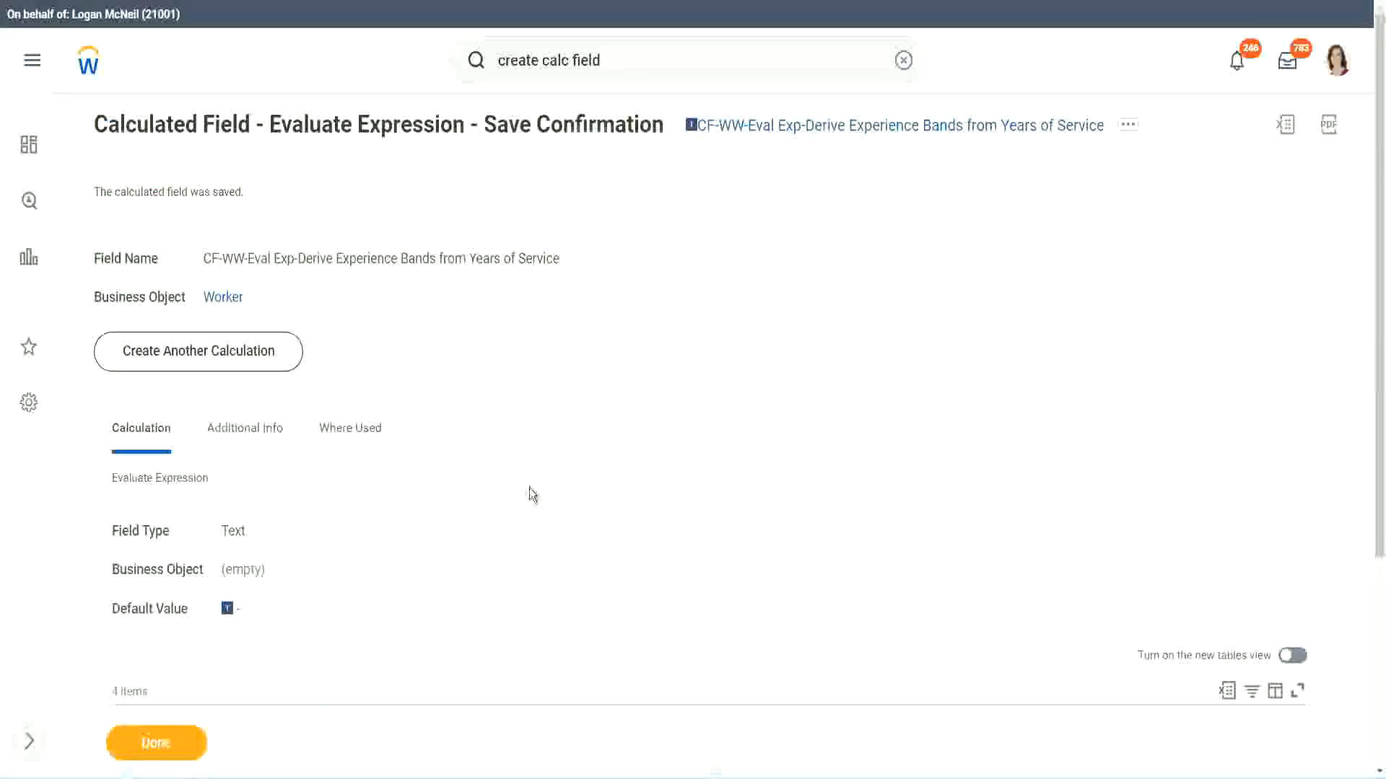
Review the saved calculated field's conditions and copy the text of its name
scroll(529, 495, down, 4)
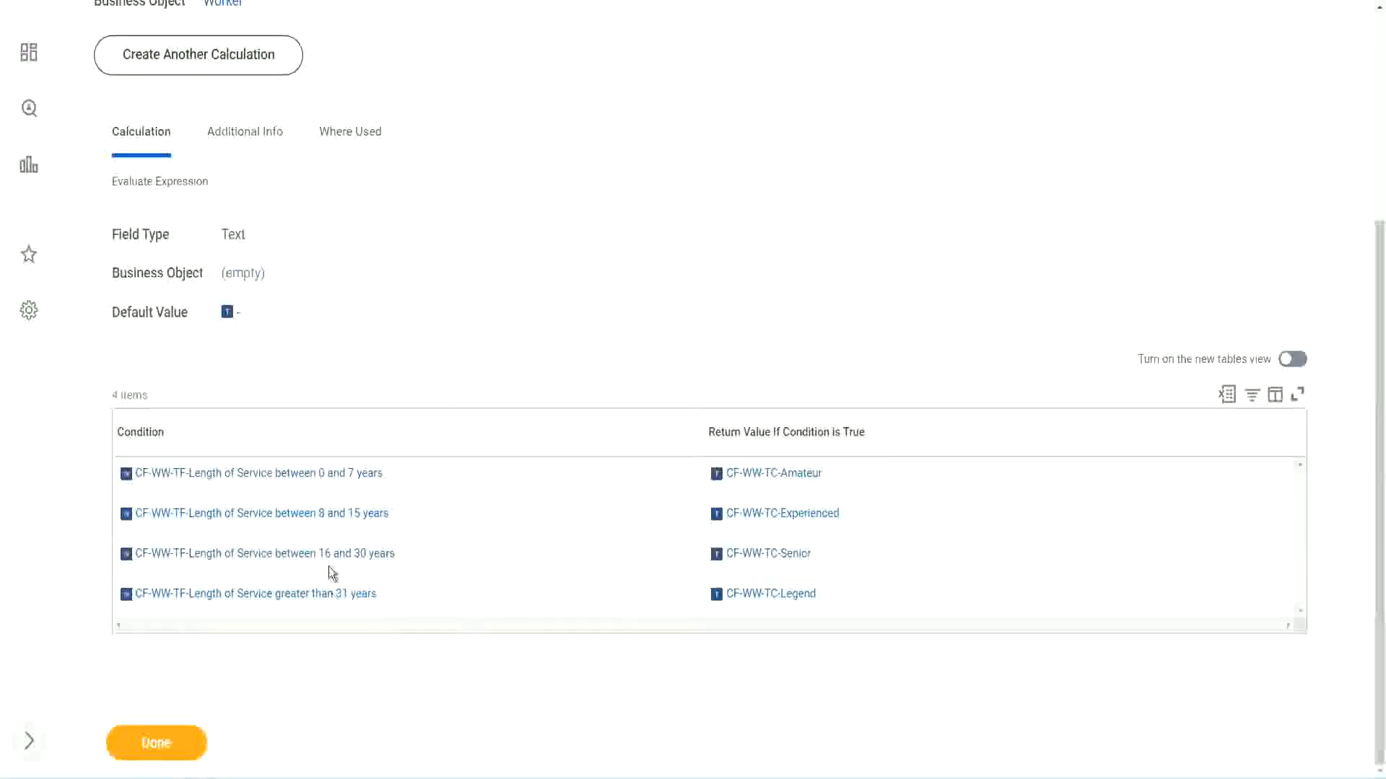
scroll(671, 230, up, 4)
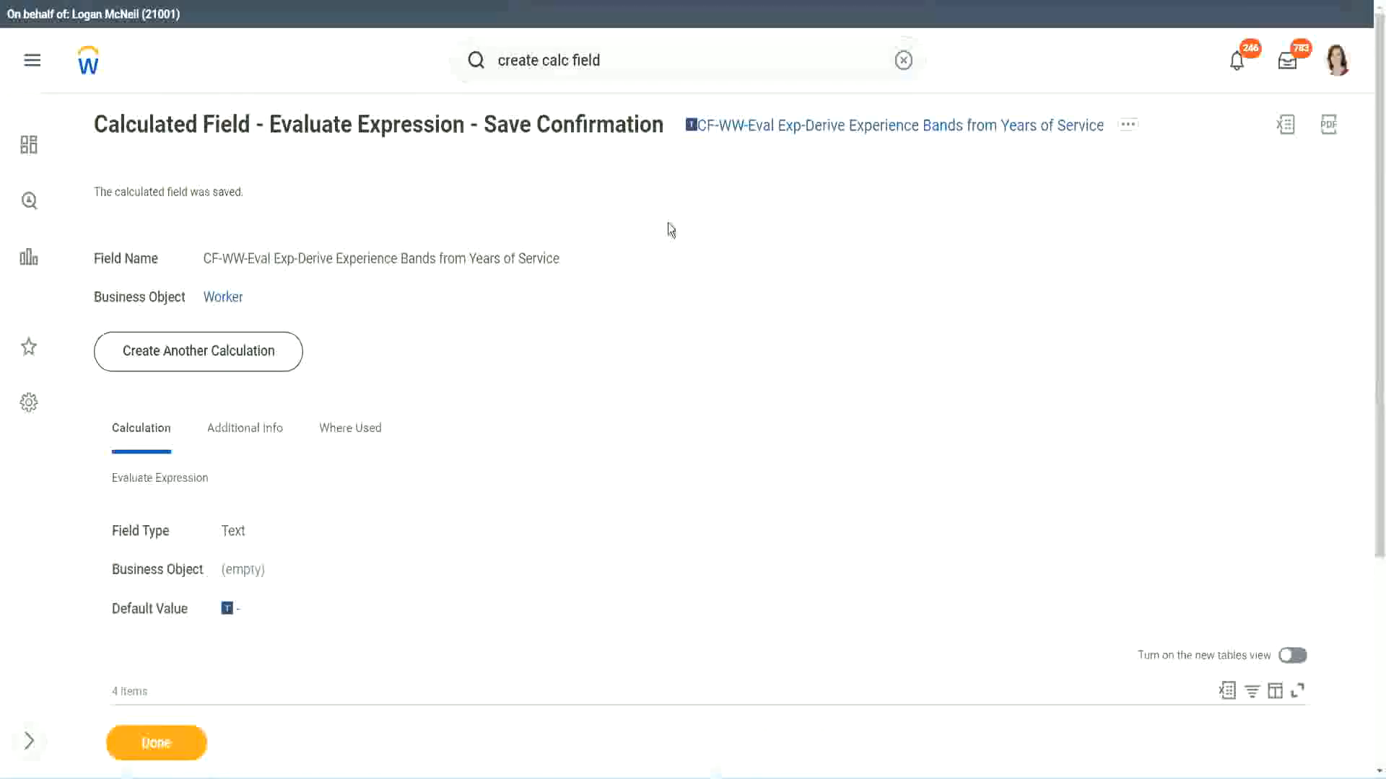
right_click(814, 134)
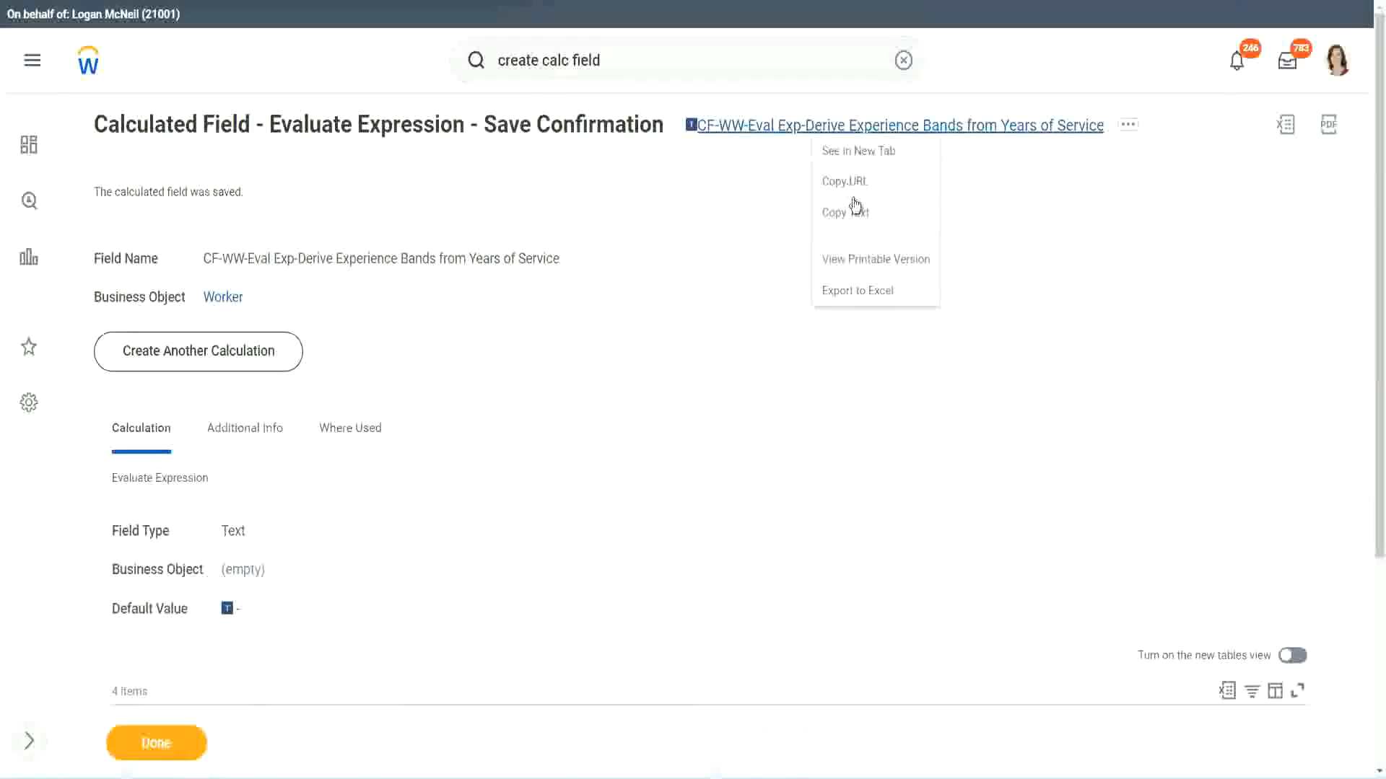
click(851, 221)
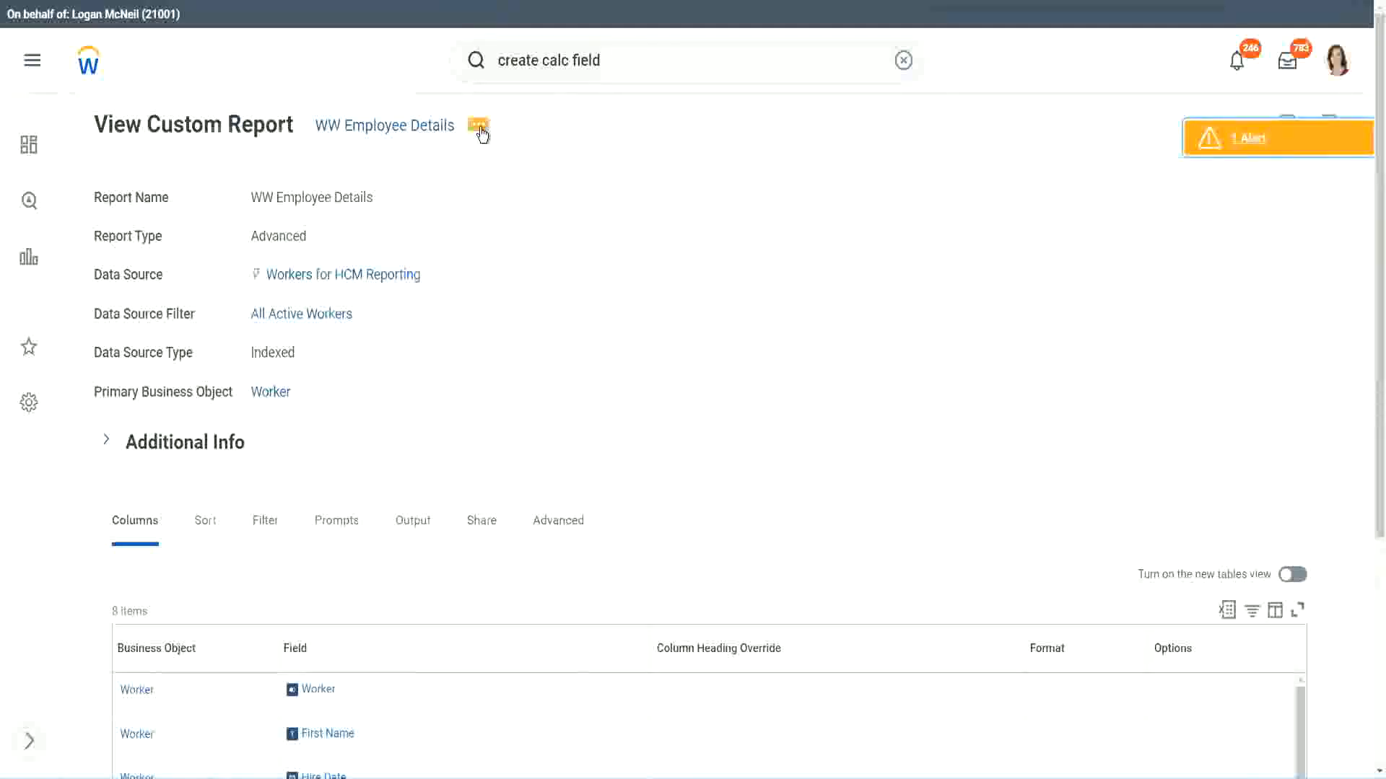
Open the WW Employee Details custom report for editing
click(480, 128)
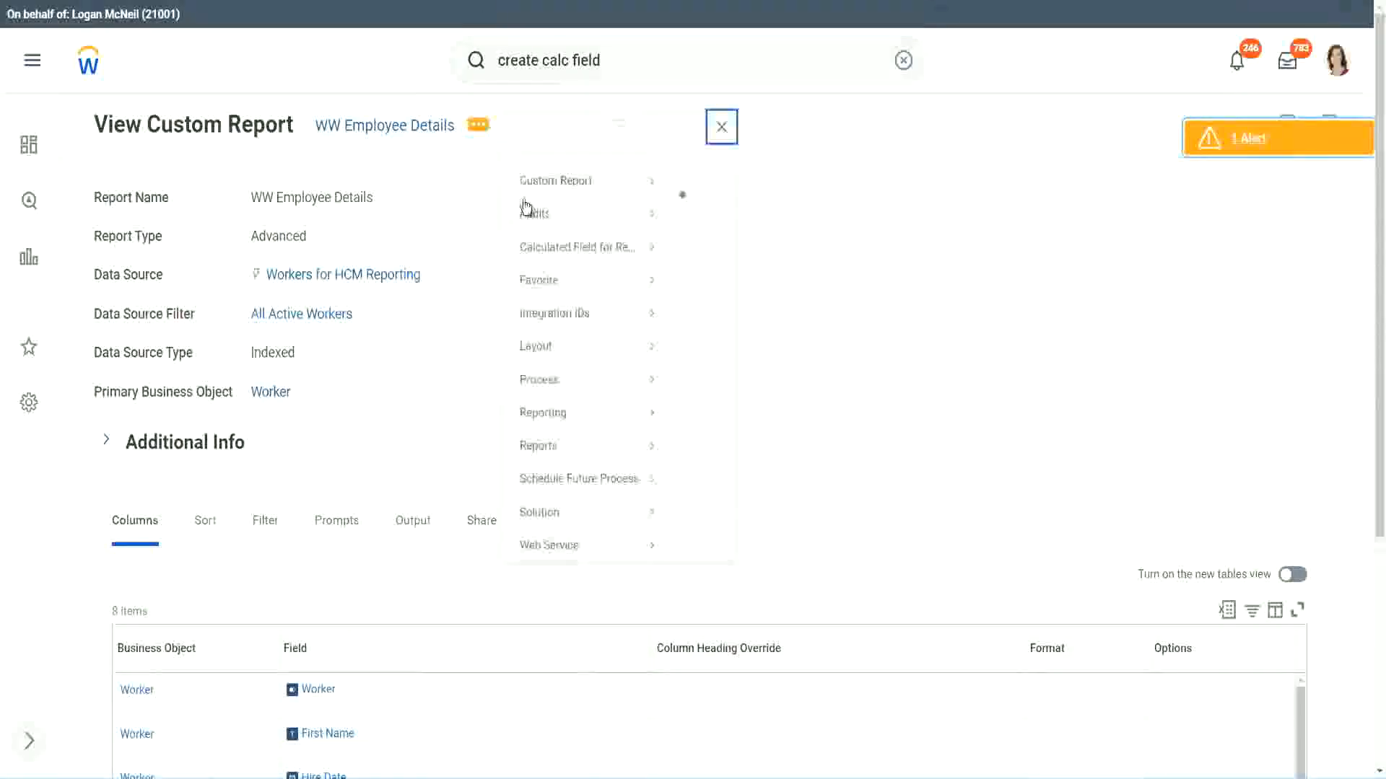
mouse_move(566, 206)
click(697, 205)
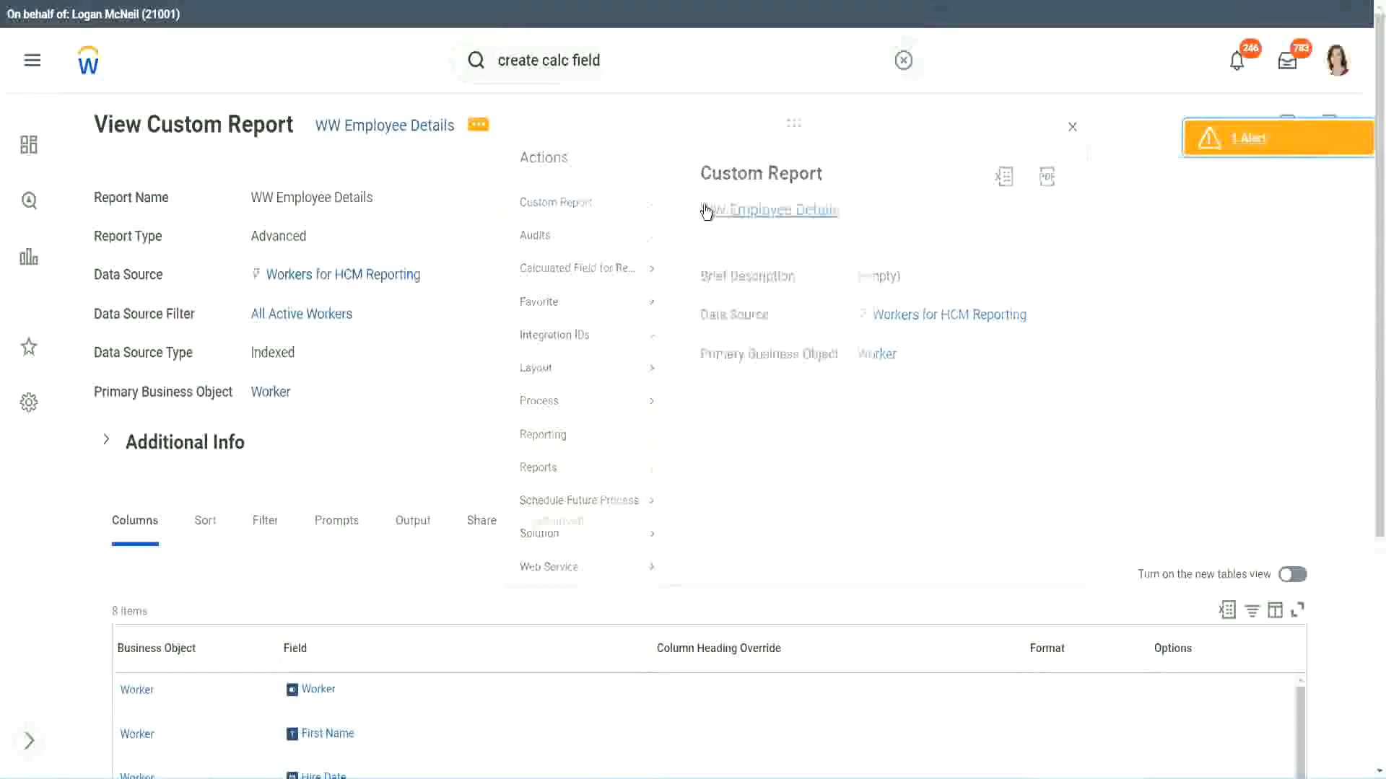
Add a Worker row at the end of the report columns and remove the row with the Years of Service heading
scroll(504, 310, down, 5)
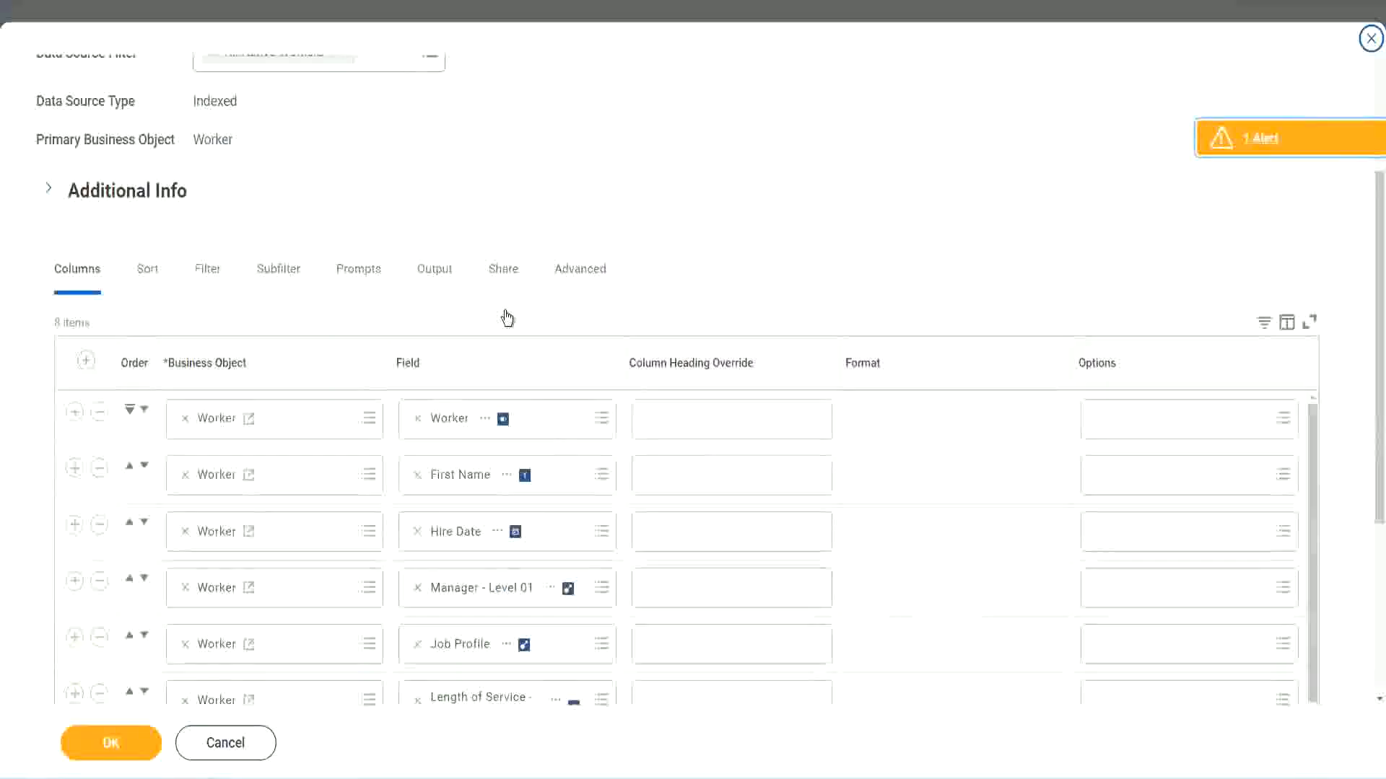
scroll(507, 318, down, 2)
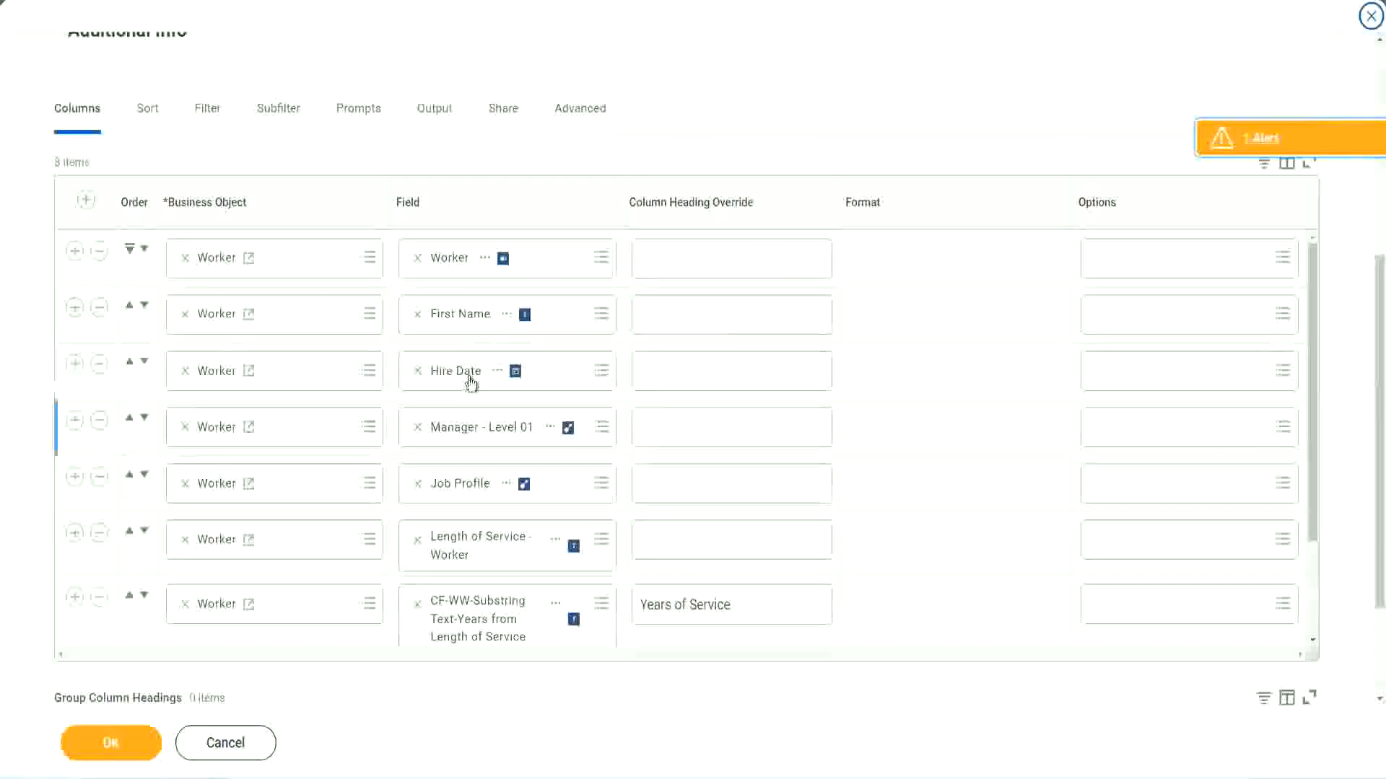
click(74, 599)
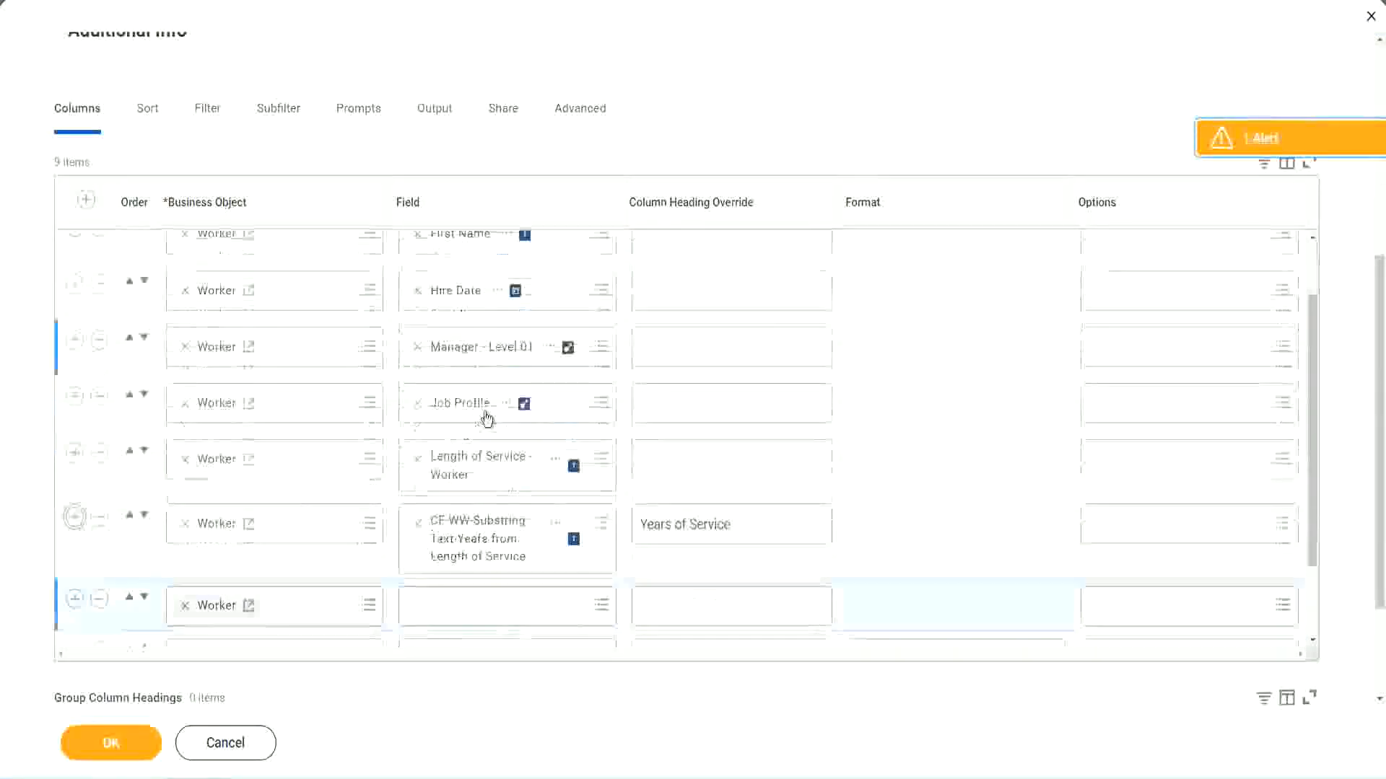
scroll(487, 419, down, 3)
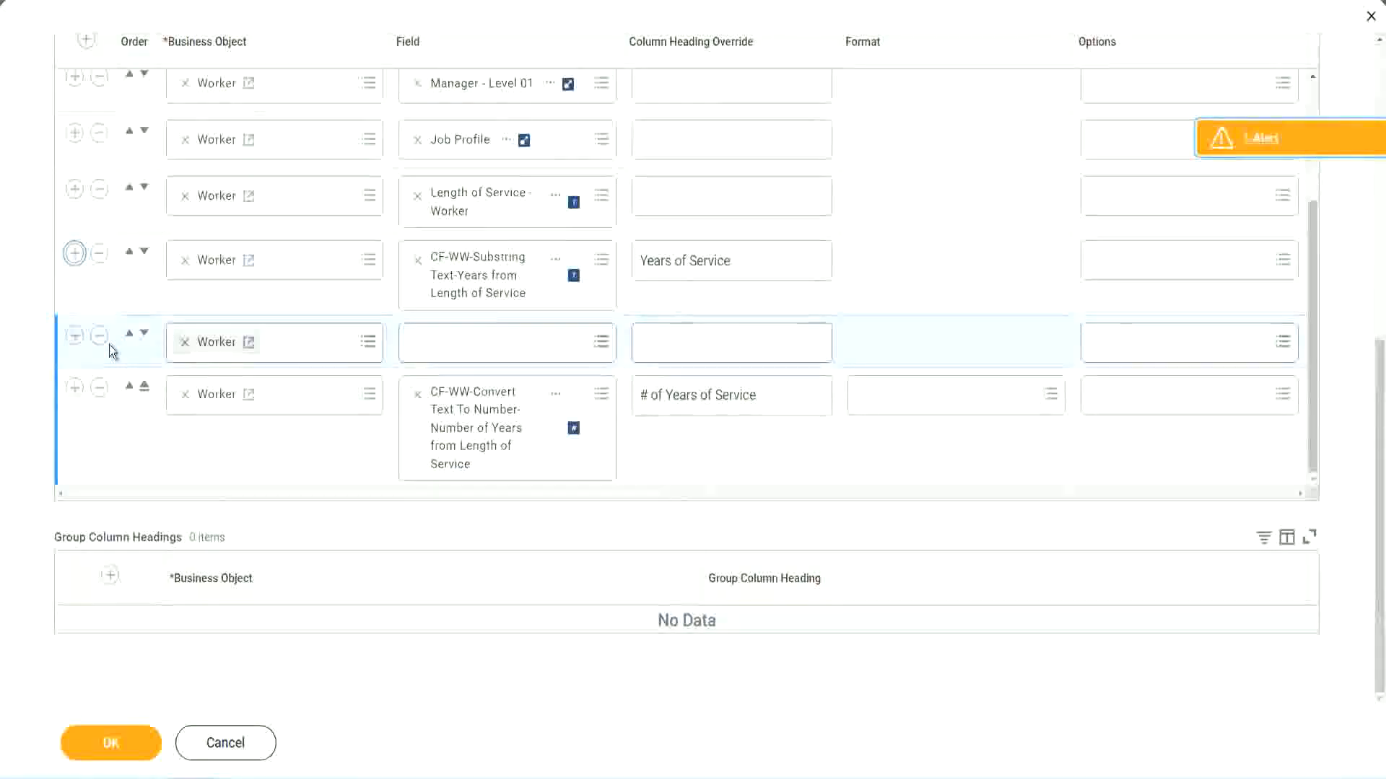
click(144, 335)
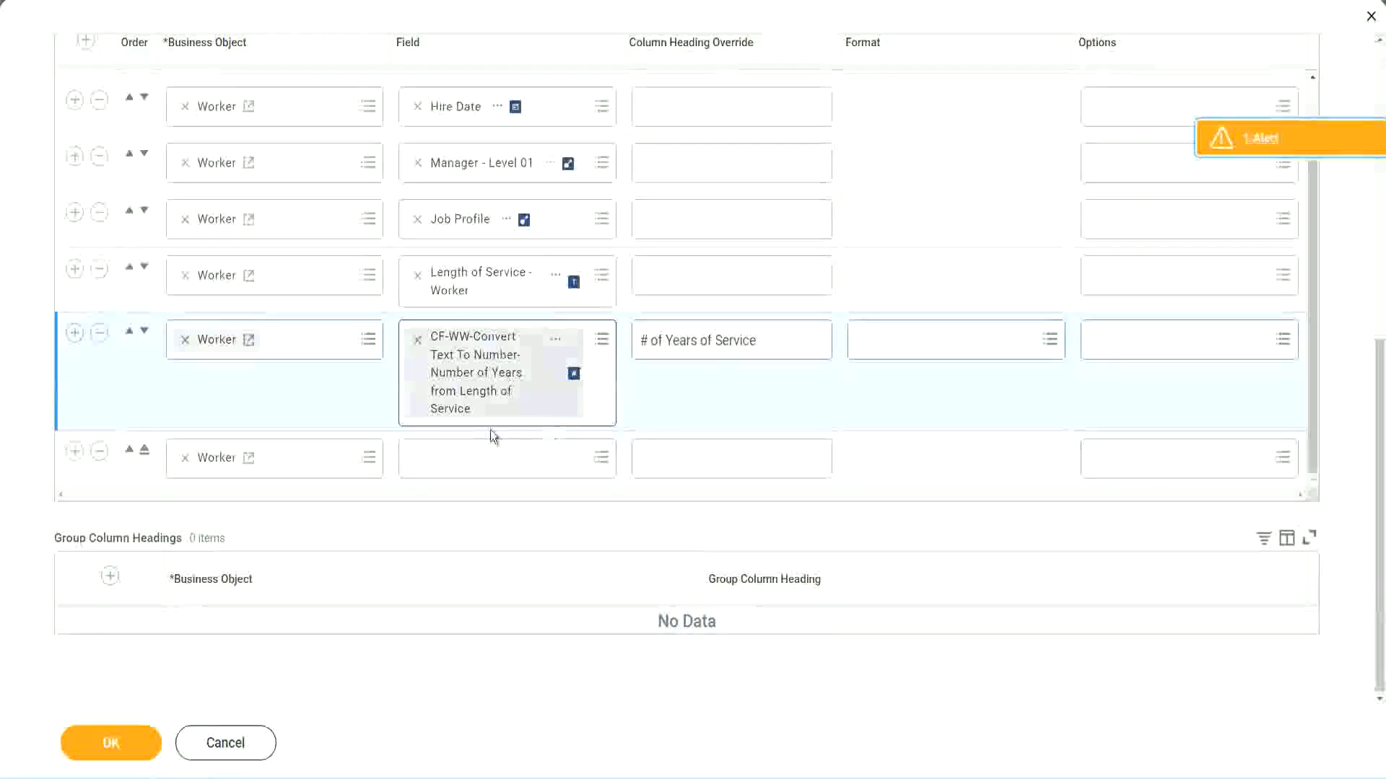
Put the CF-WW-Eval Exp-Derive Experience Bands from Years of Service field in the last row with the heading Experience Bands, and save the report
click(453, 461)
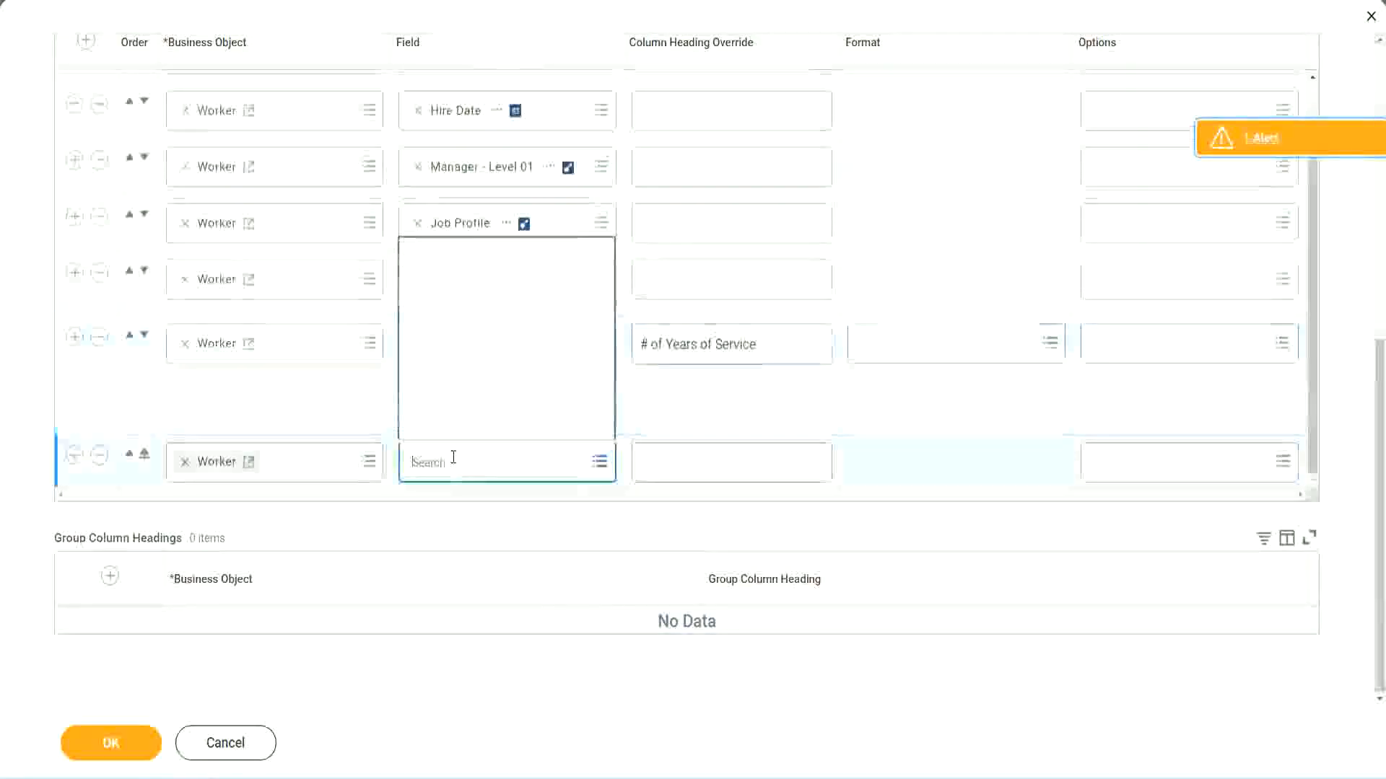
key(ctrl+v)
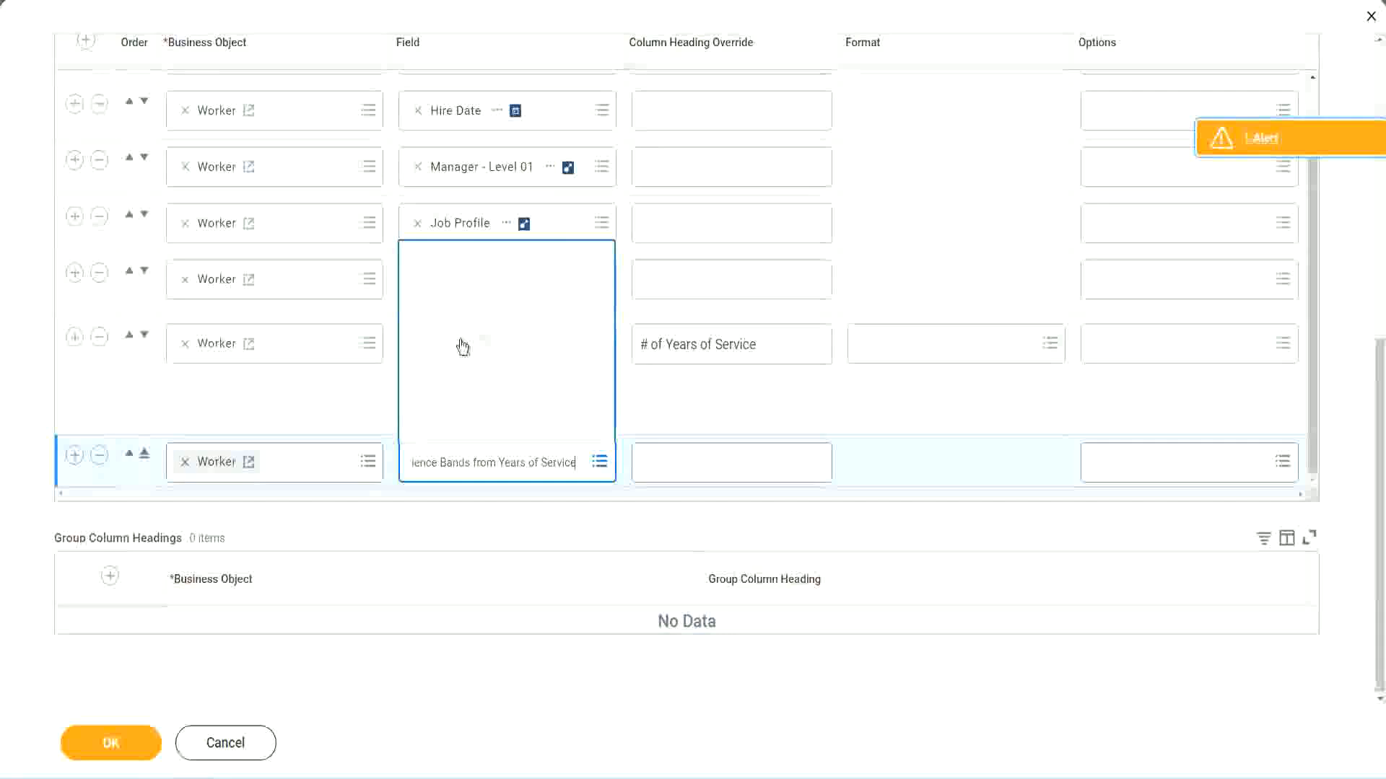
click(706, 416)
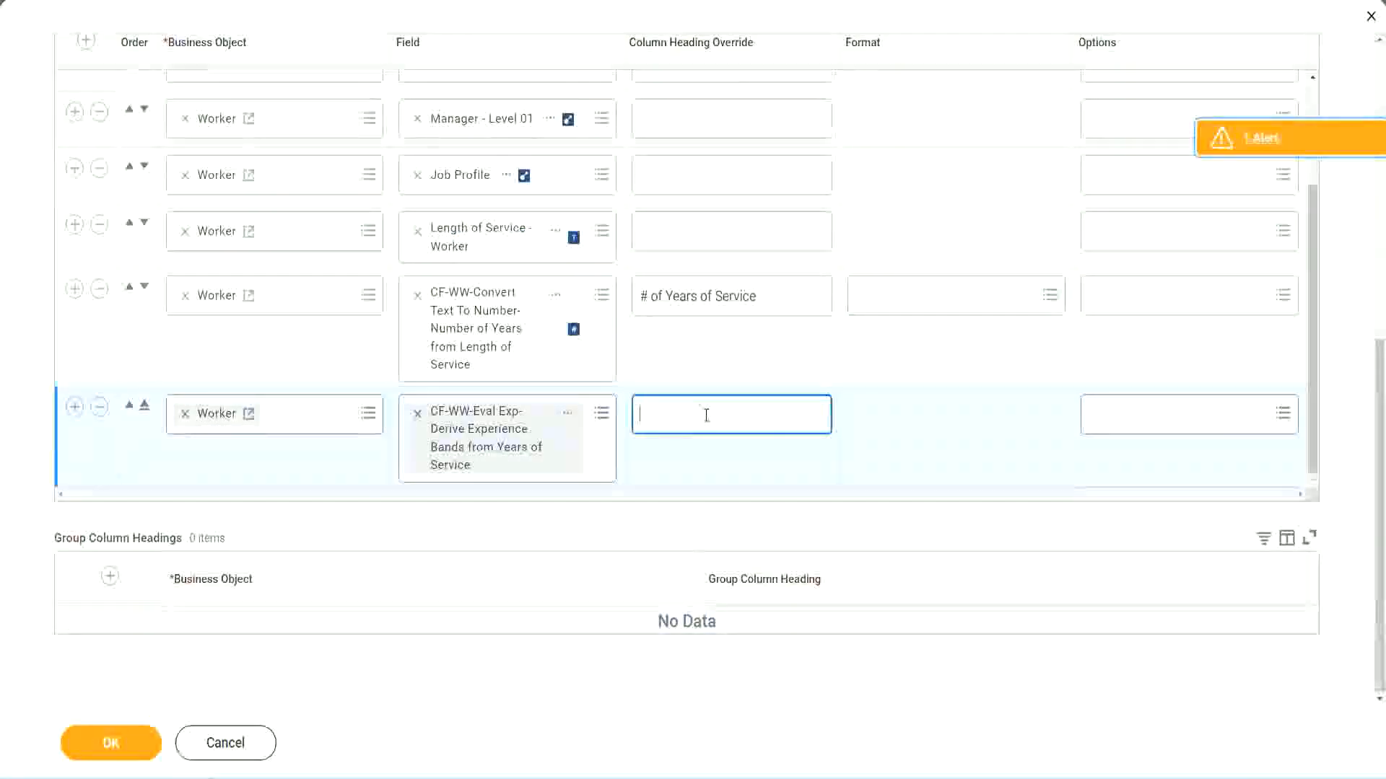
text(Exper)
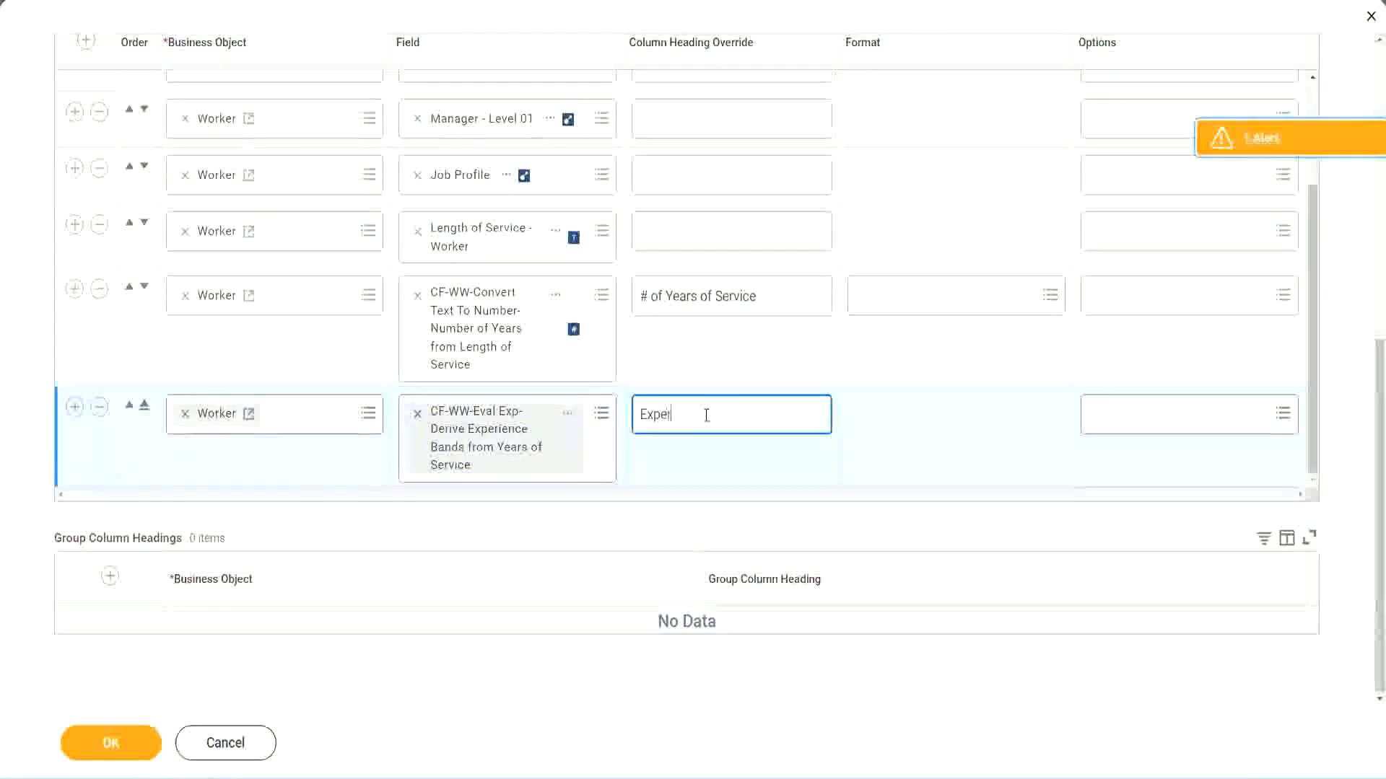
text(ience B)
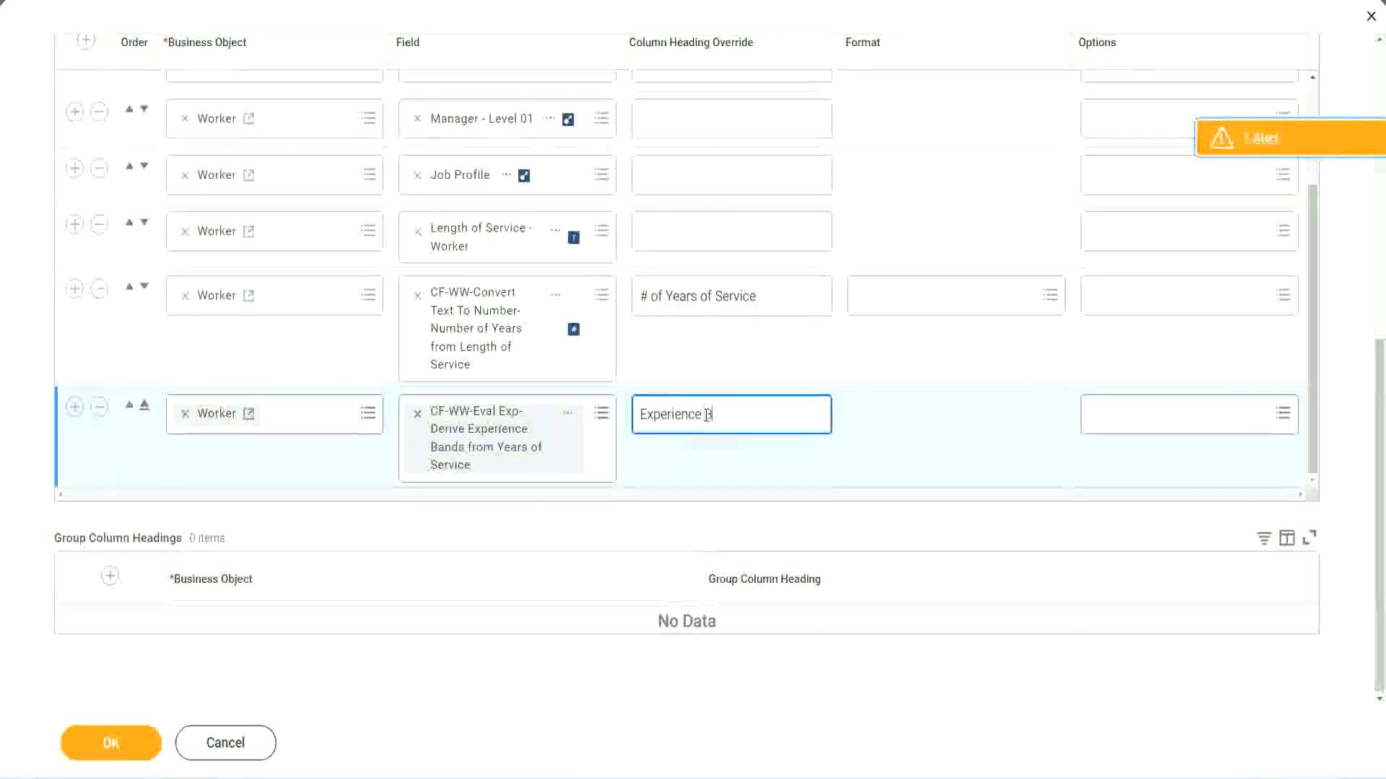
text(ands)
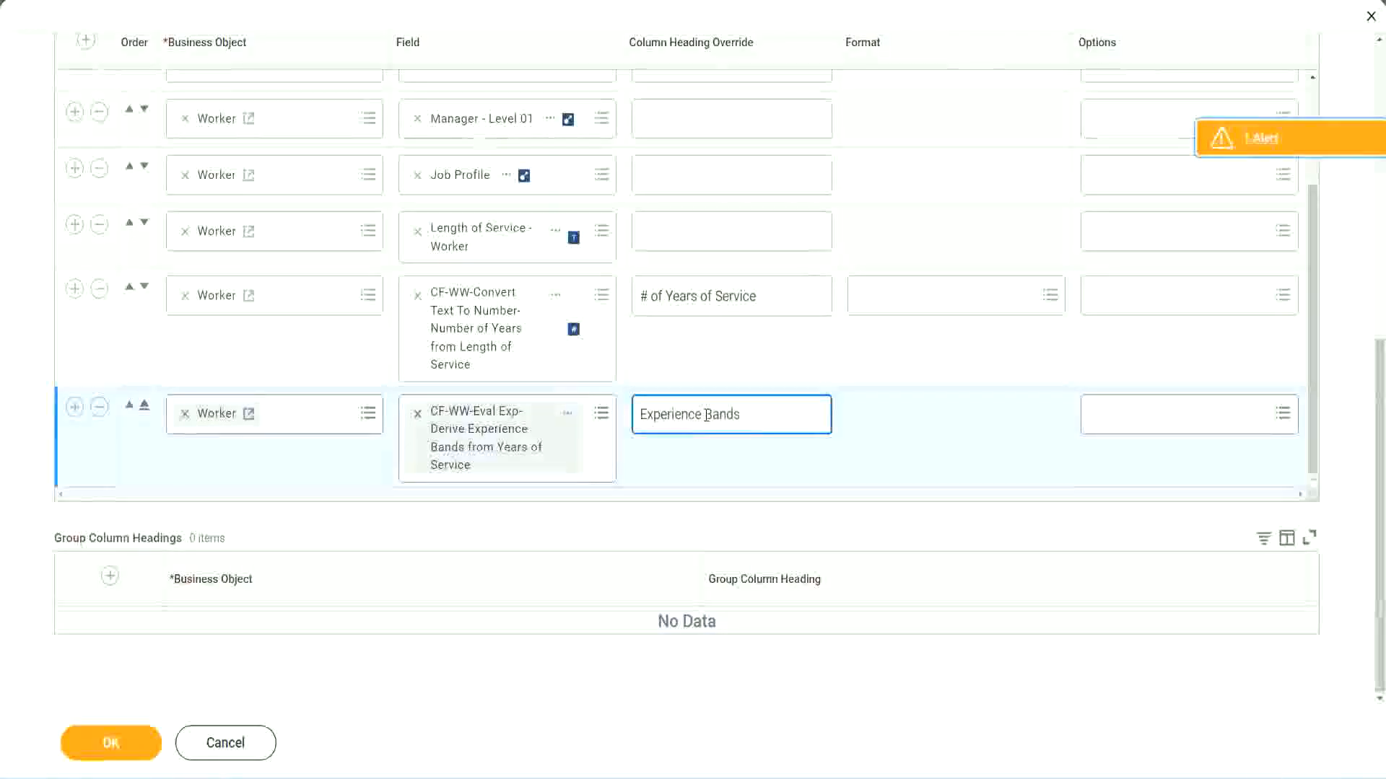
click(133, 747)
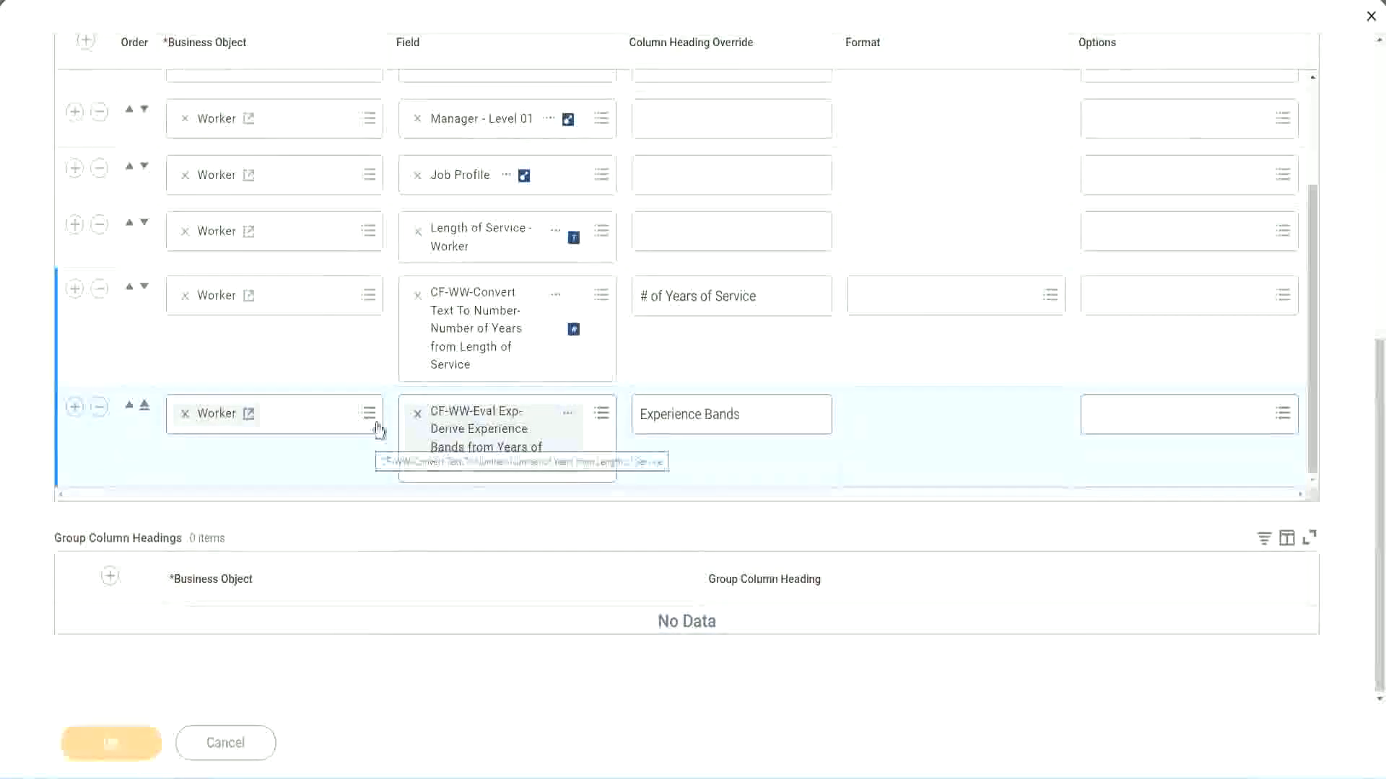
Run the WW Employee Details report with all prompts left empty and check the first worker's number of years of service
scroll(390, 525, down, 4)
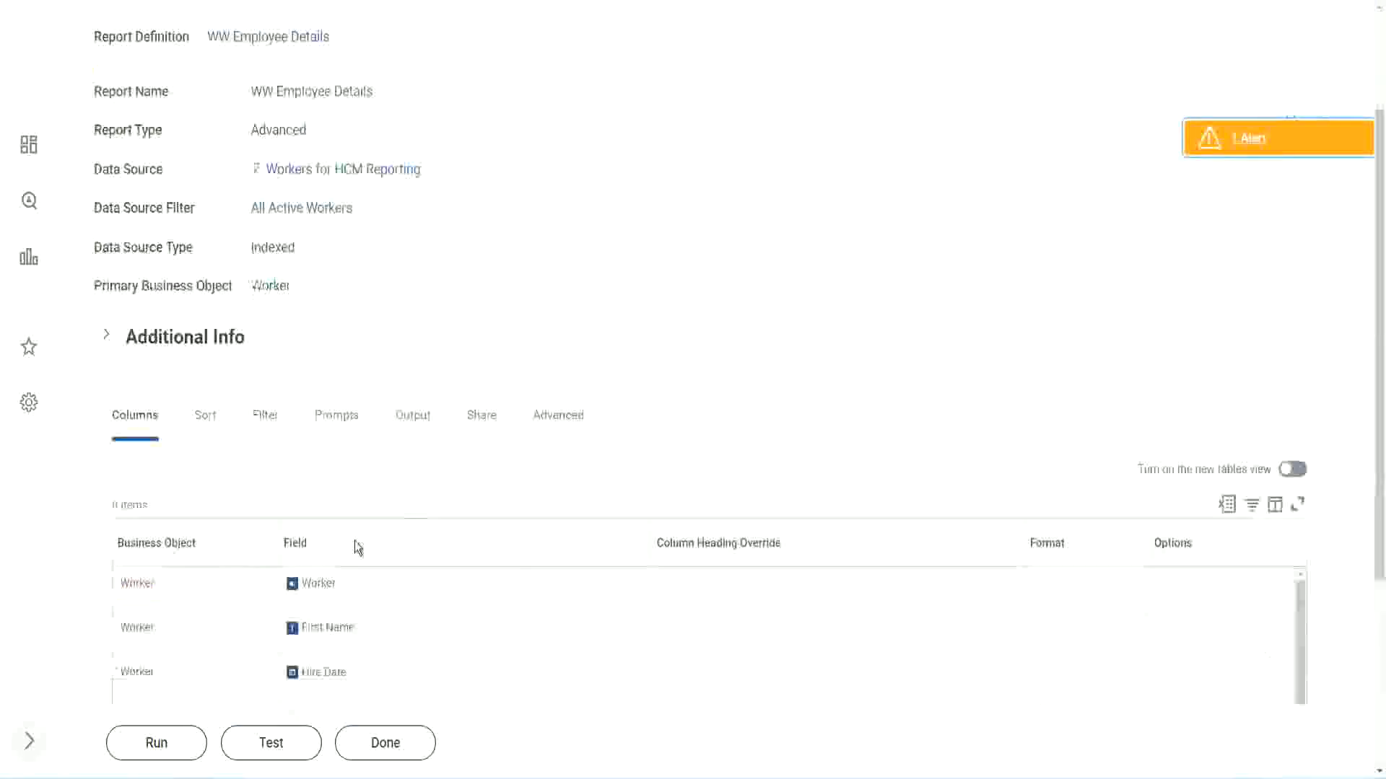
click(163, 756)
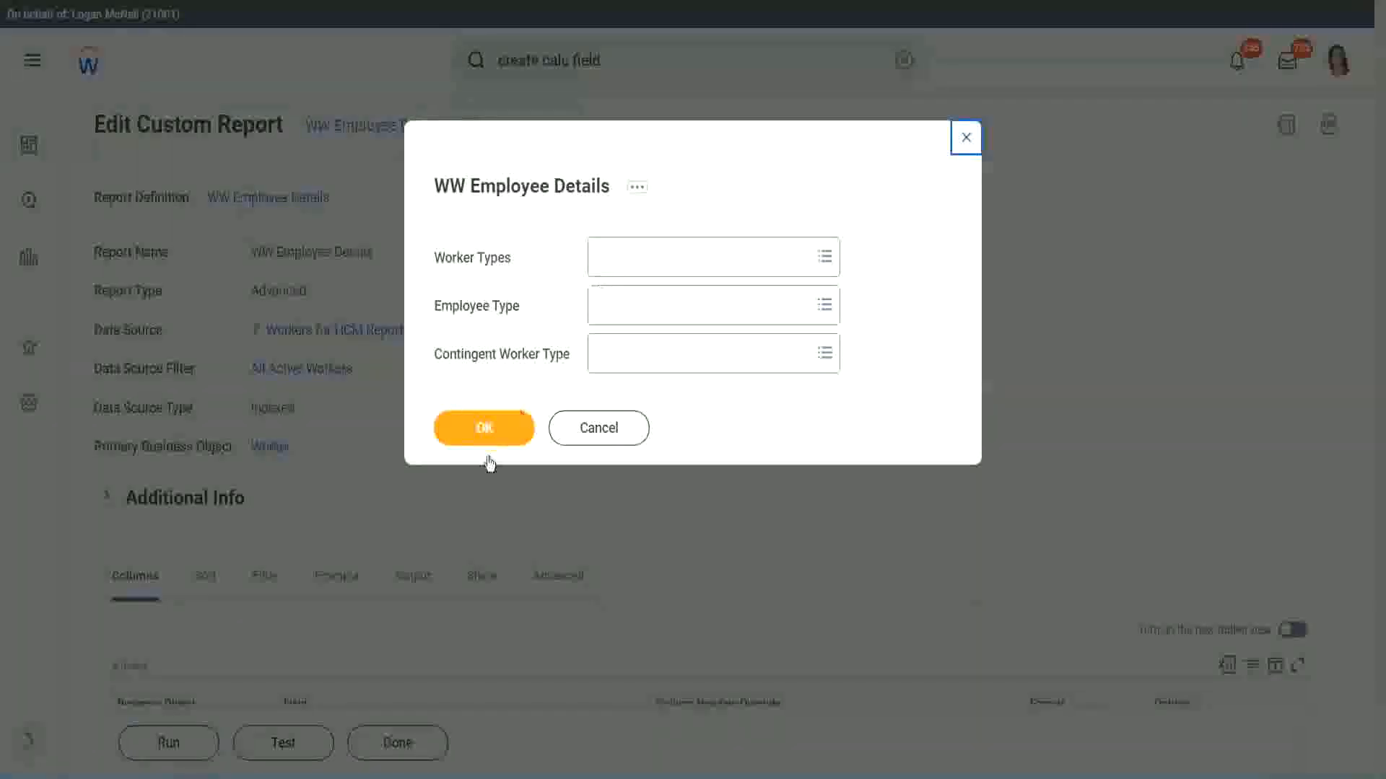
click(509, 417)
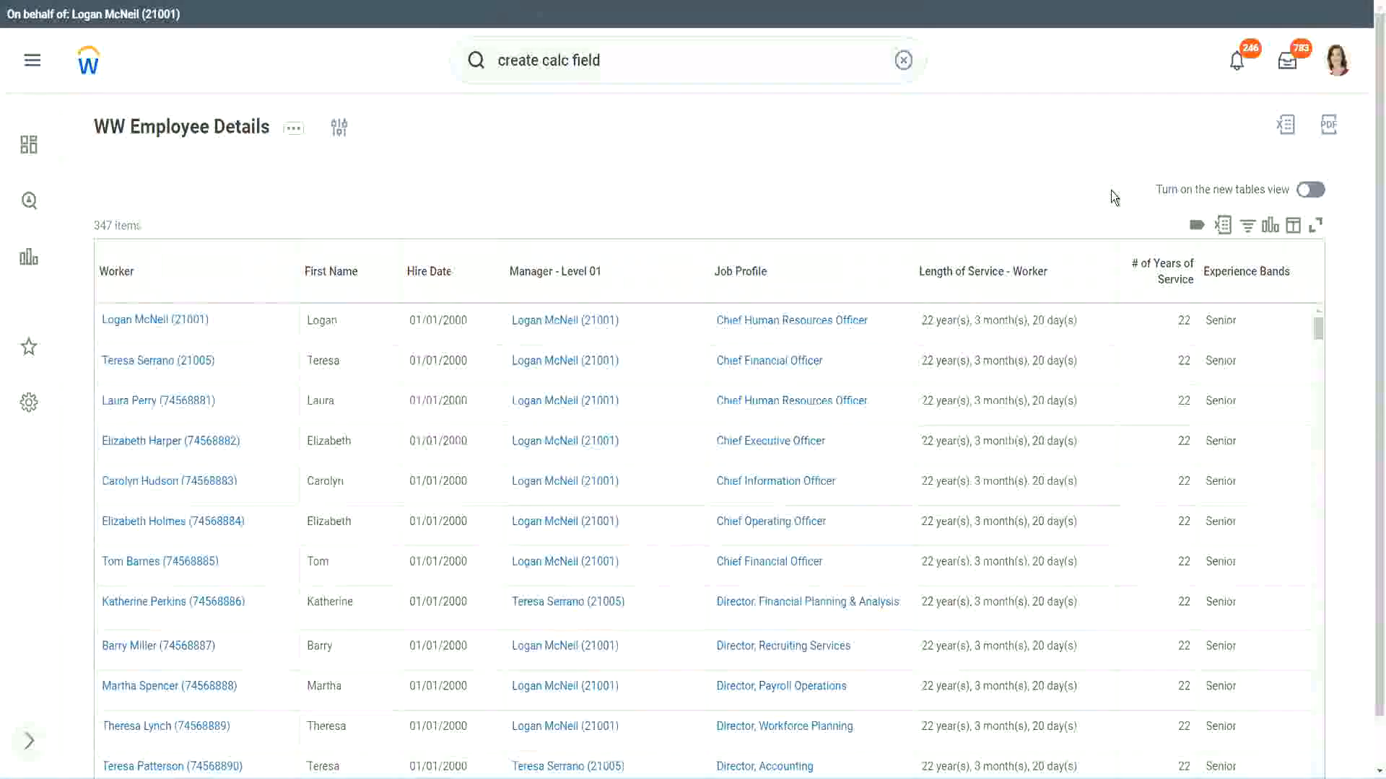
scroll(1112, 192, down, 1)
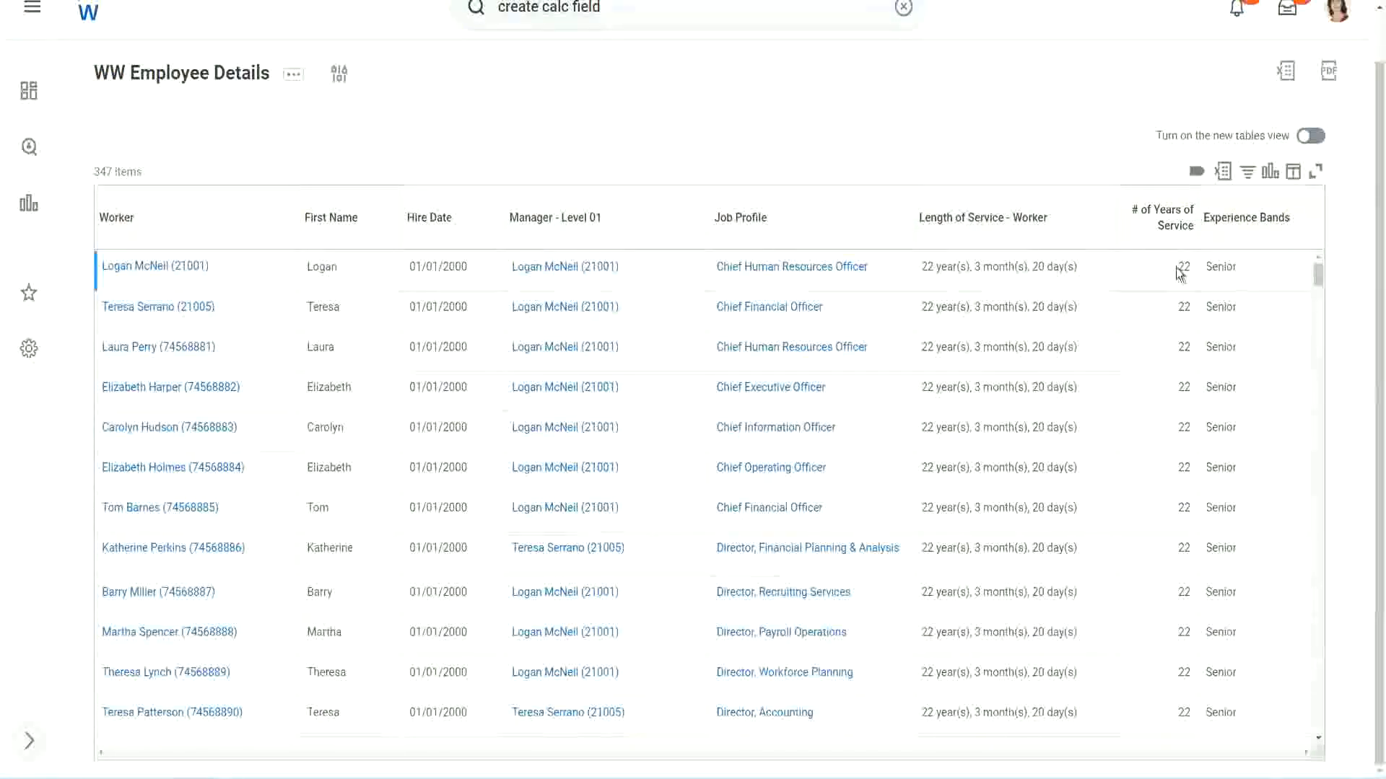
drag(1178, 268, 1192, 267)
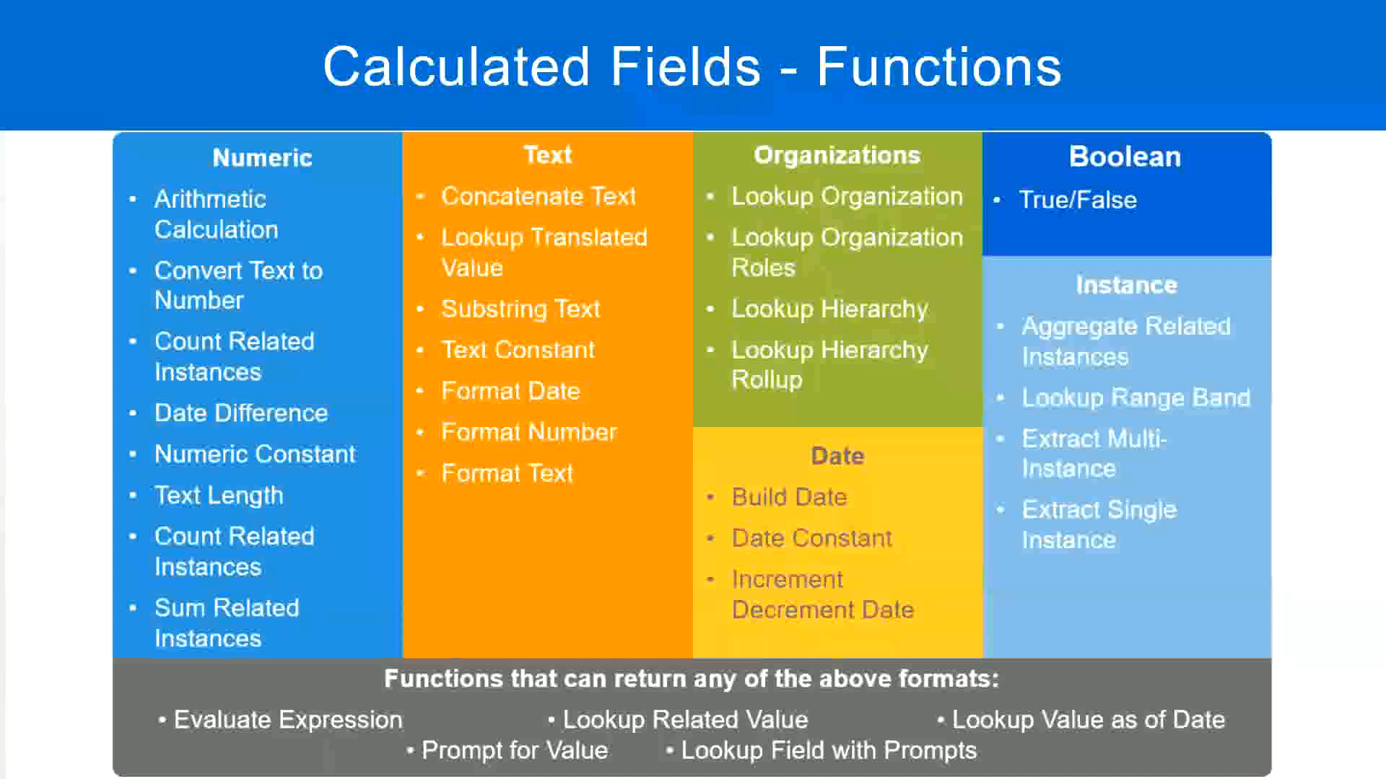
Switch to the Notepad++ notes and check the 16 - 30 years range against its Senior band
key(alt+Tab)
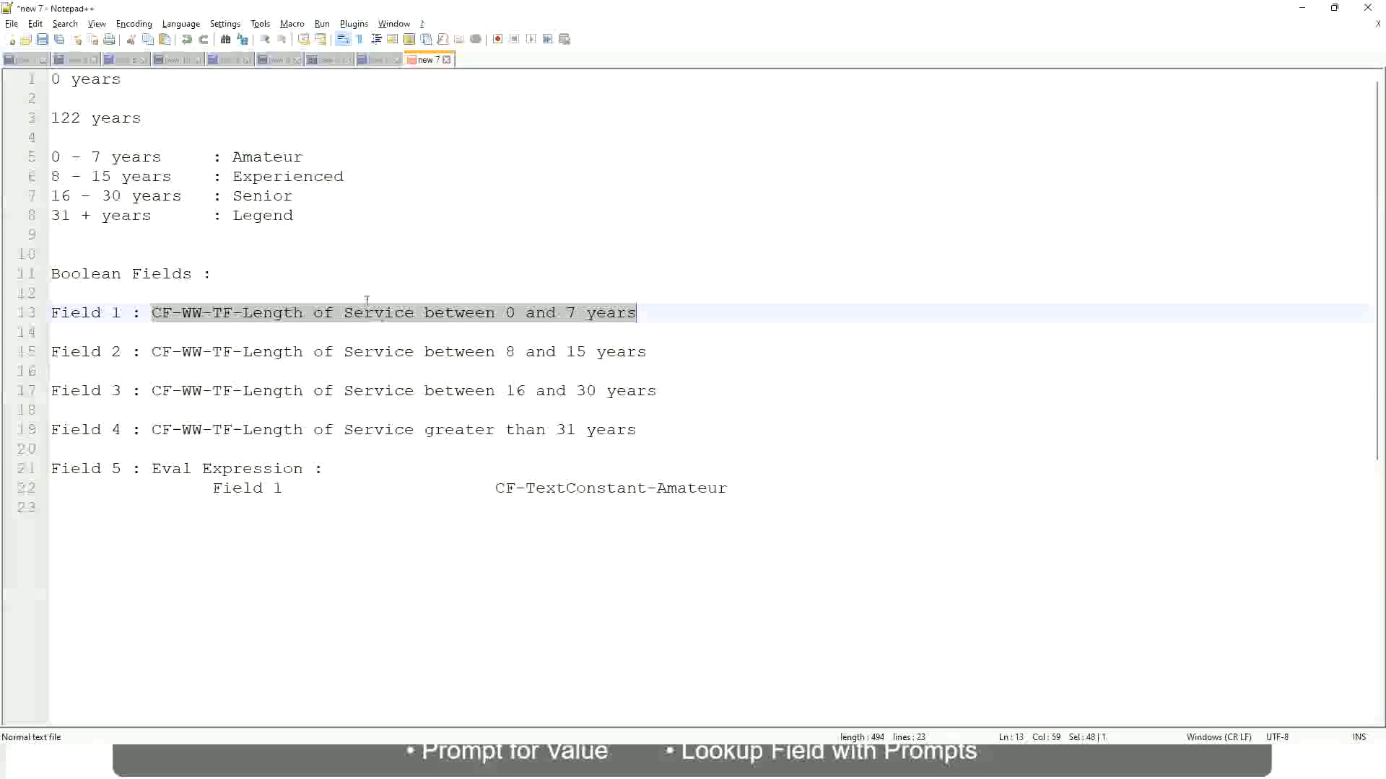
click(281, 254)
click(240, 196)
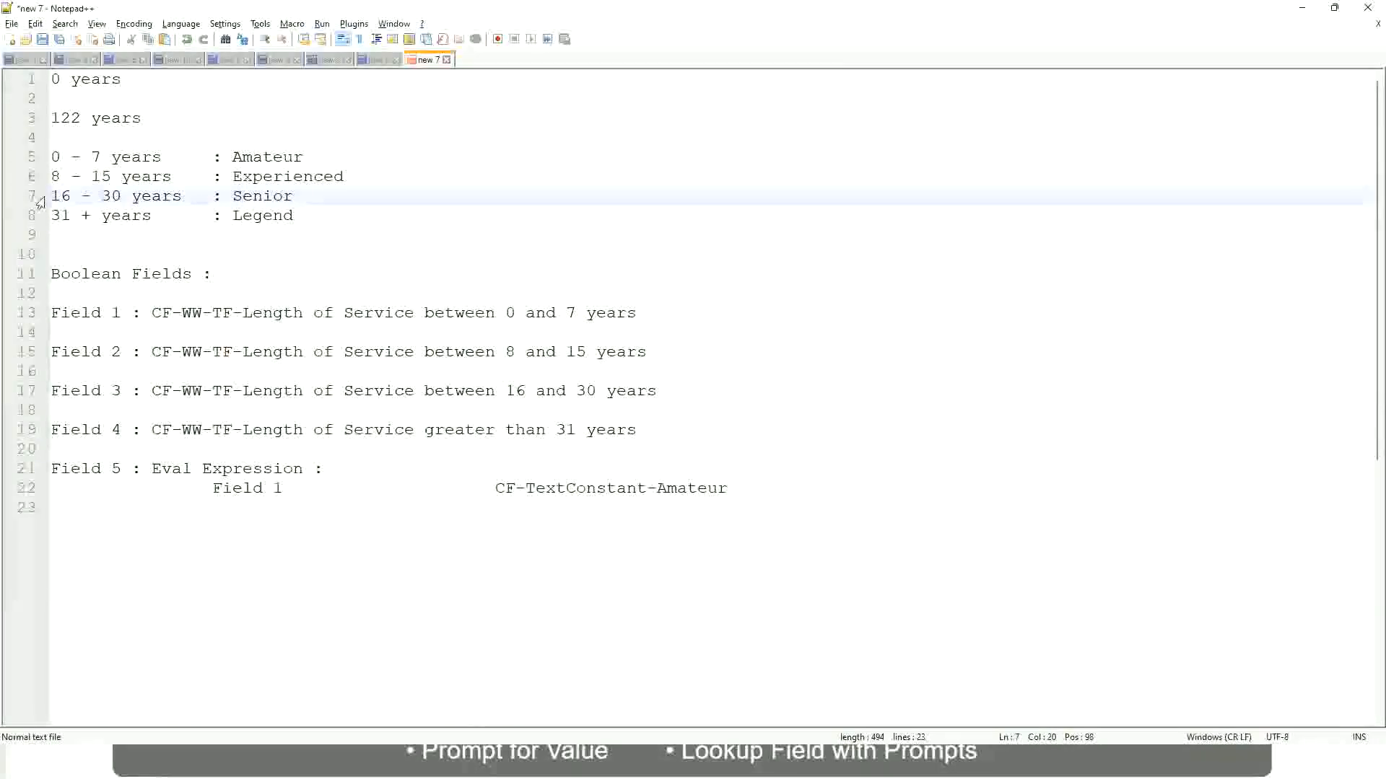
drag(49, 199, 188, 206)
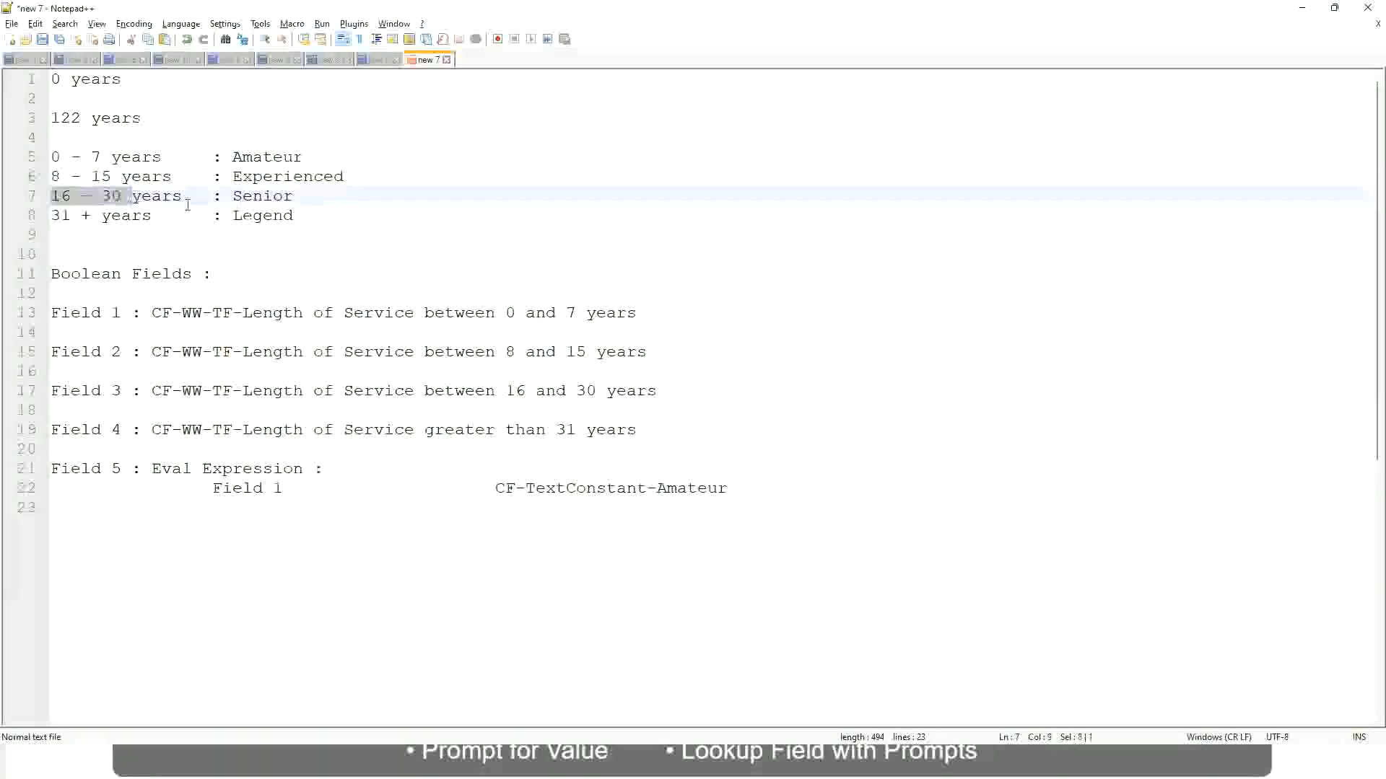
double_click(261, 196)
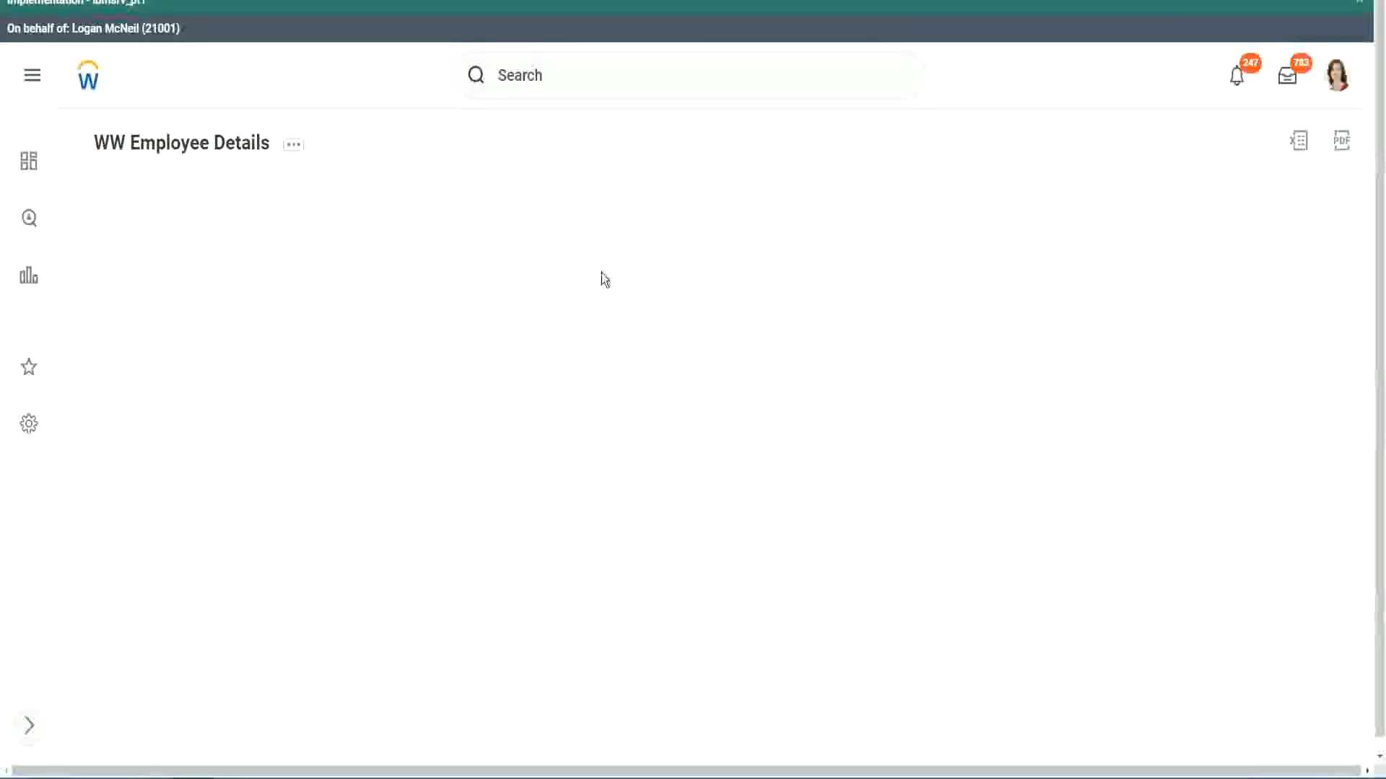
Return to the WW Employee Details report in Workday and compare the workers' years of service with their experience bands
scroll(1196, 437, down, 2)
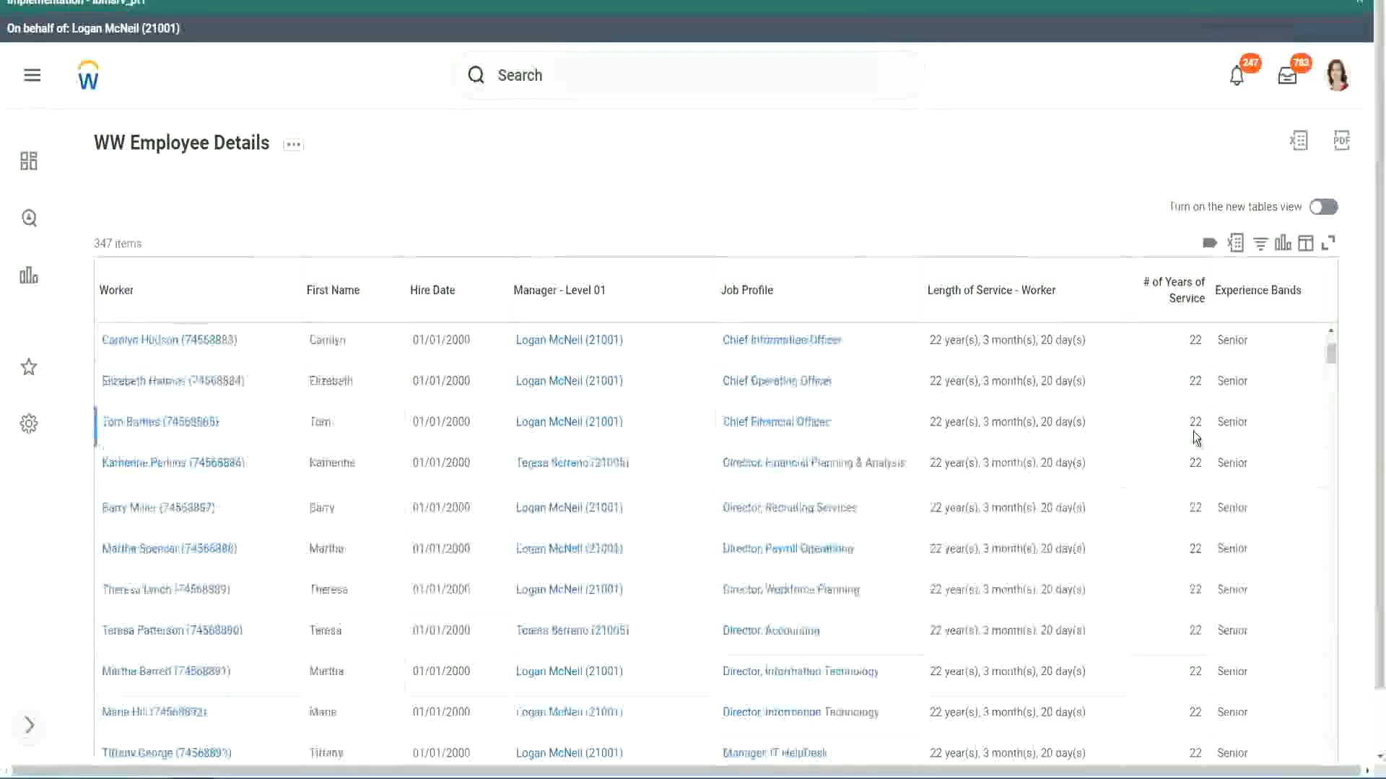
scroll(1198, 438, down, 5)
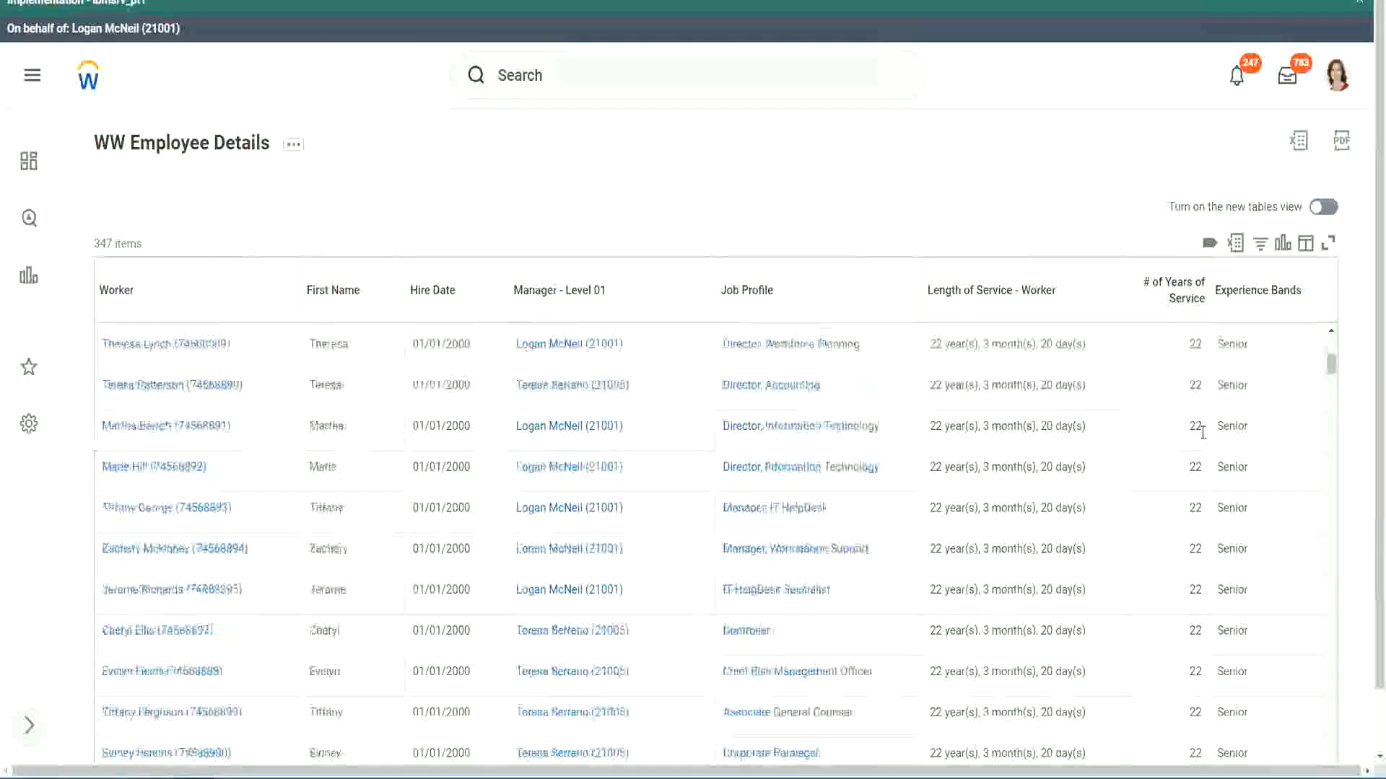
scroll(1206, 478, down, 5)
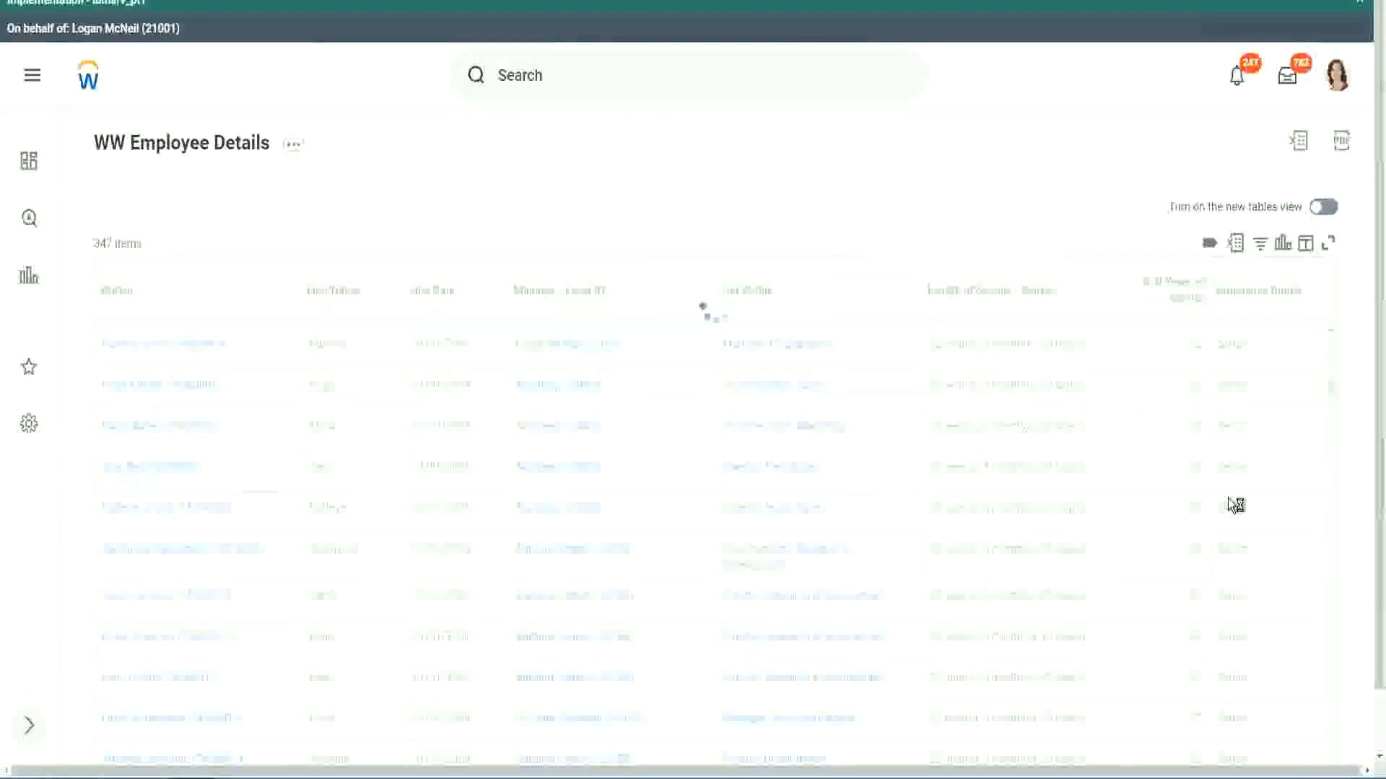
scroll(1228, 498, down, 1)
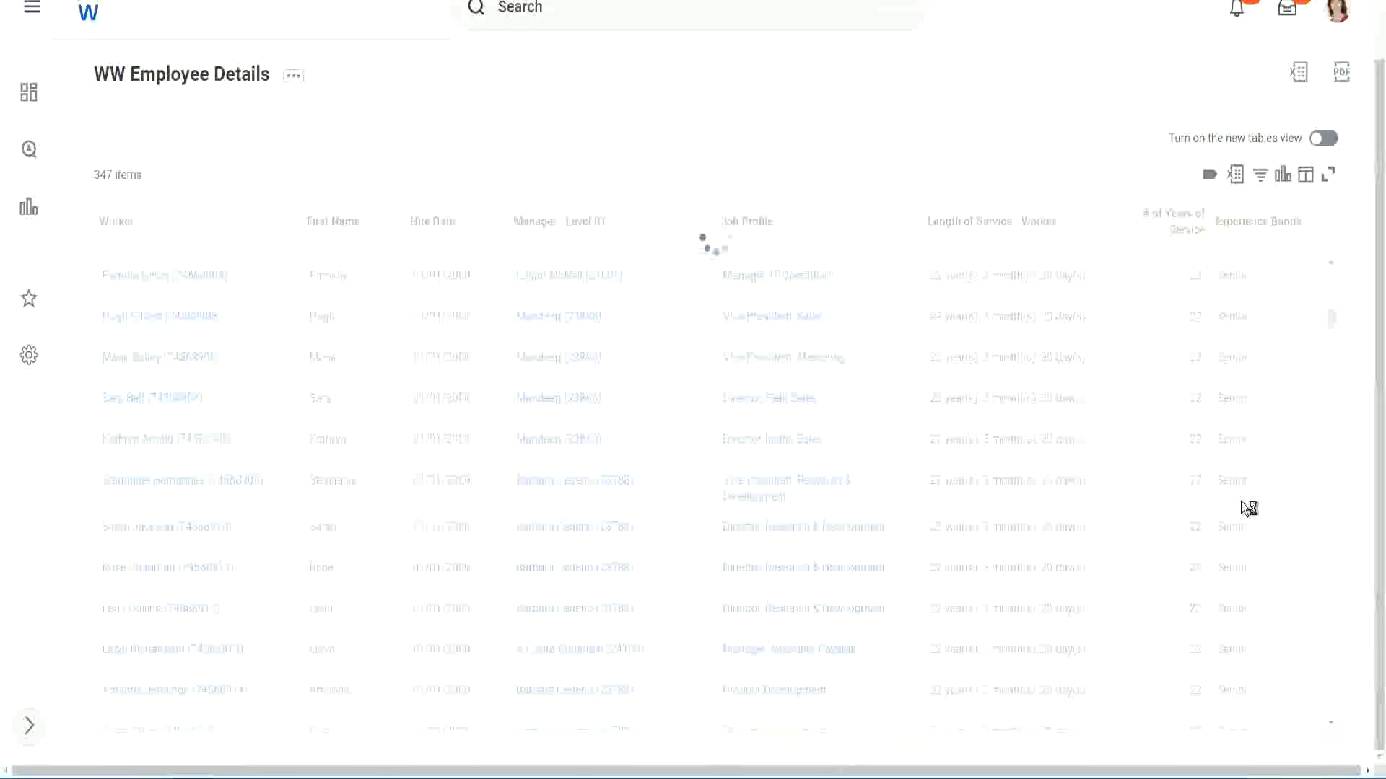
scroll(1286, 412, down, 4)
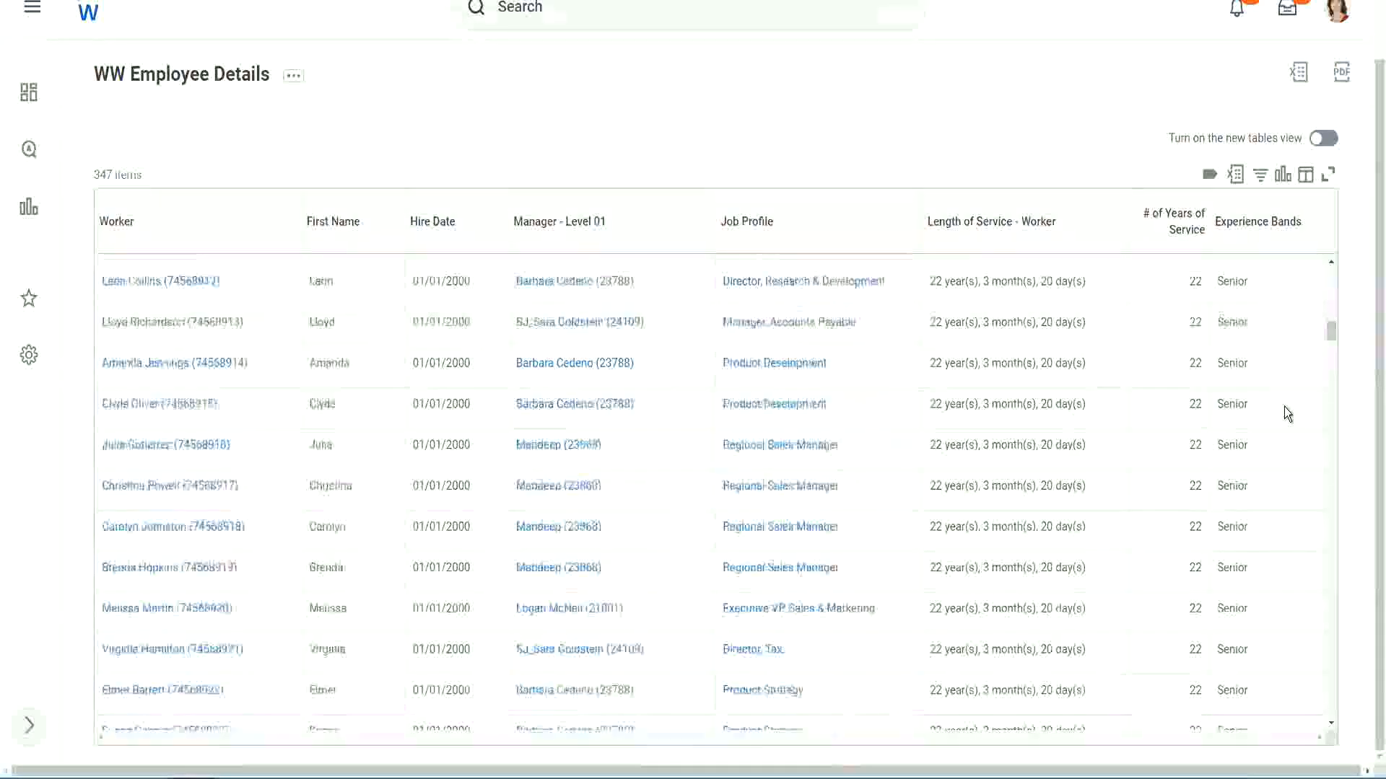
scroll(1284, 406, down, 4)
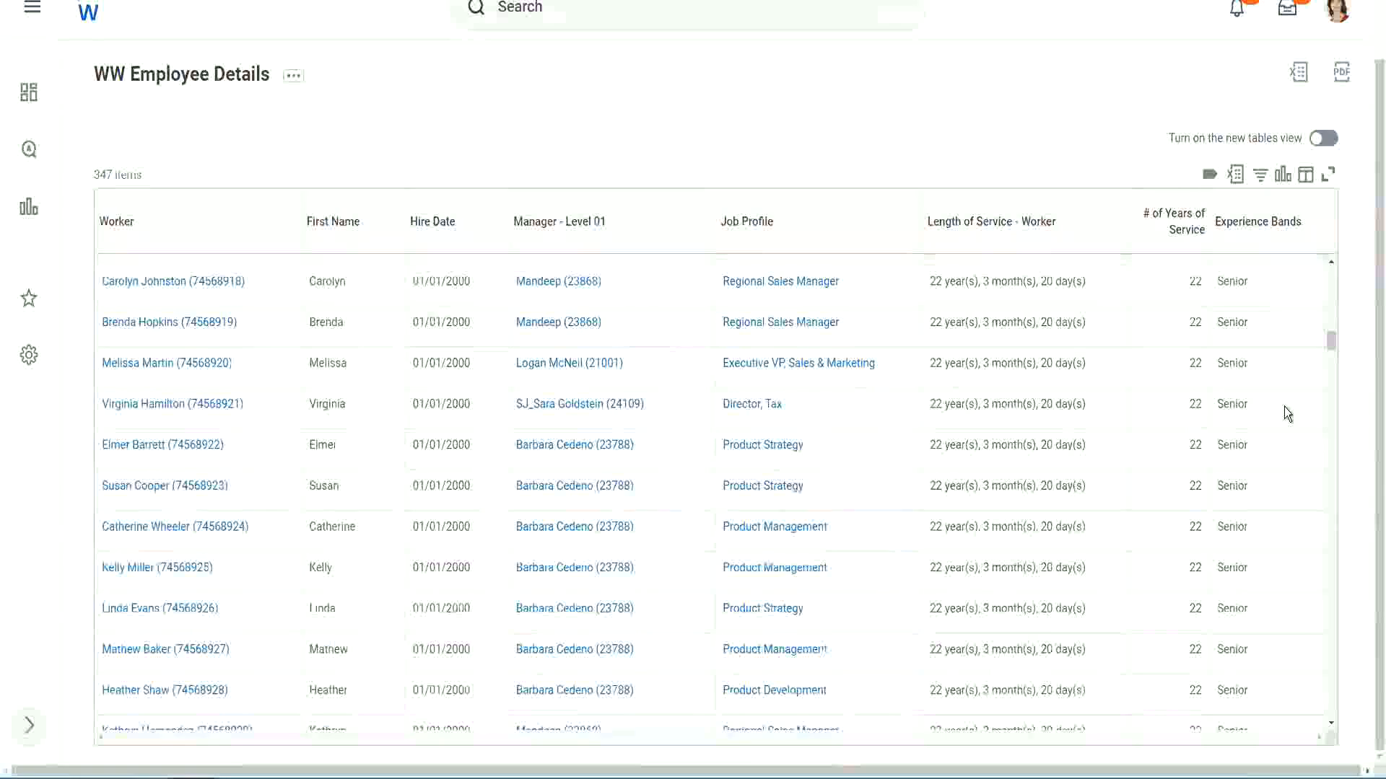
scroll(1284, 406, down, 8)
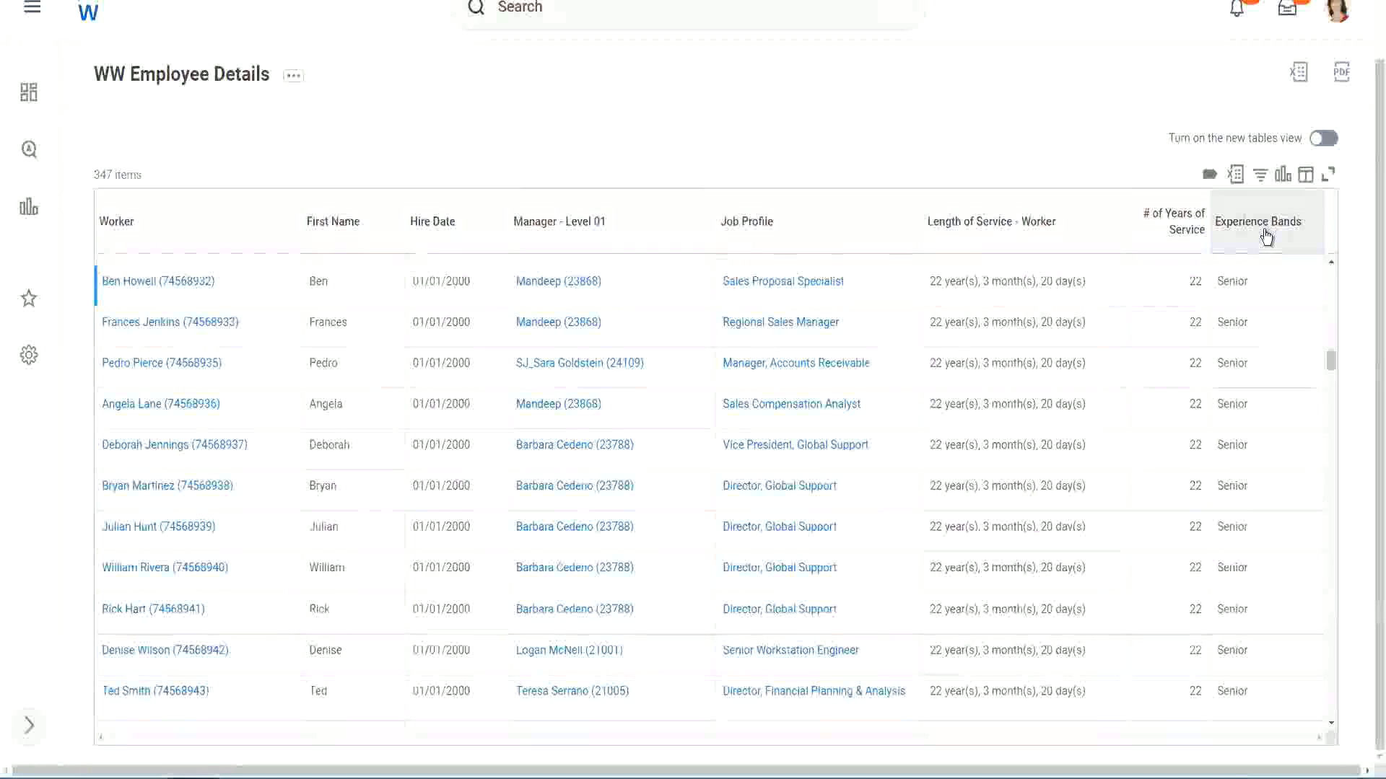
Filter the report's Experience Bands column for values containing Amateur
click(1264, 235)
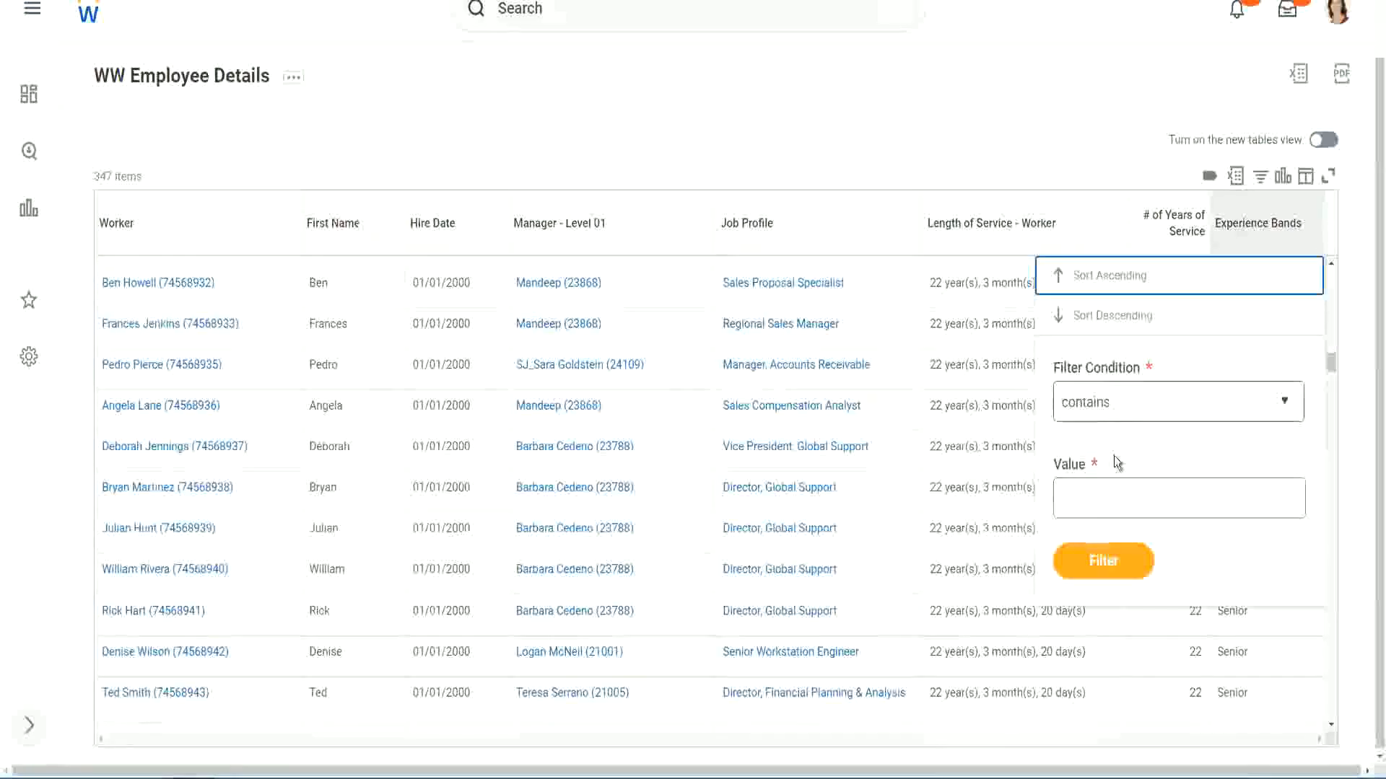
click(1098, 487)
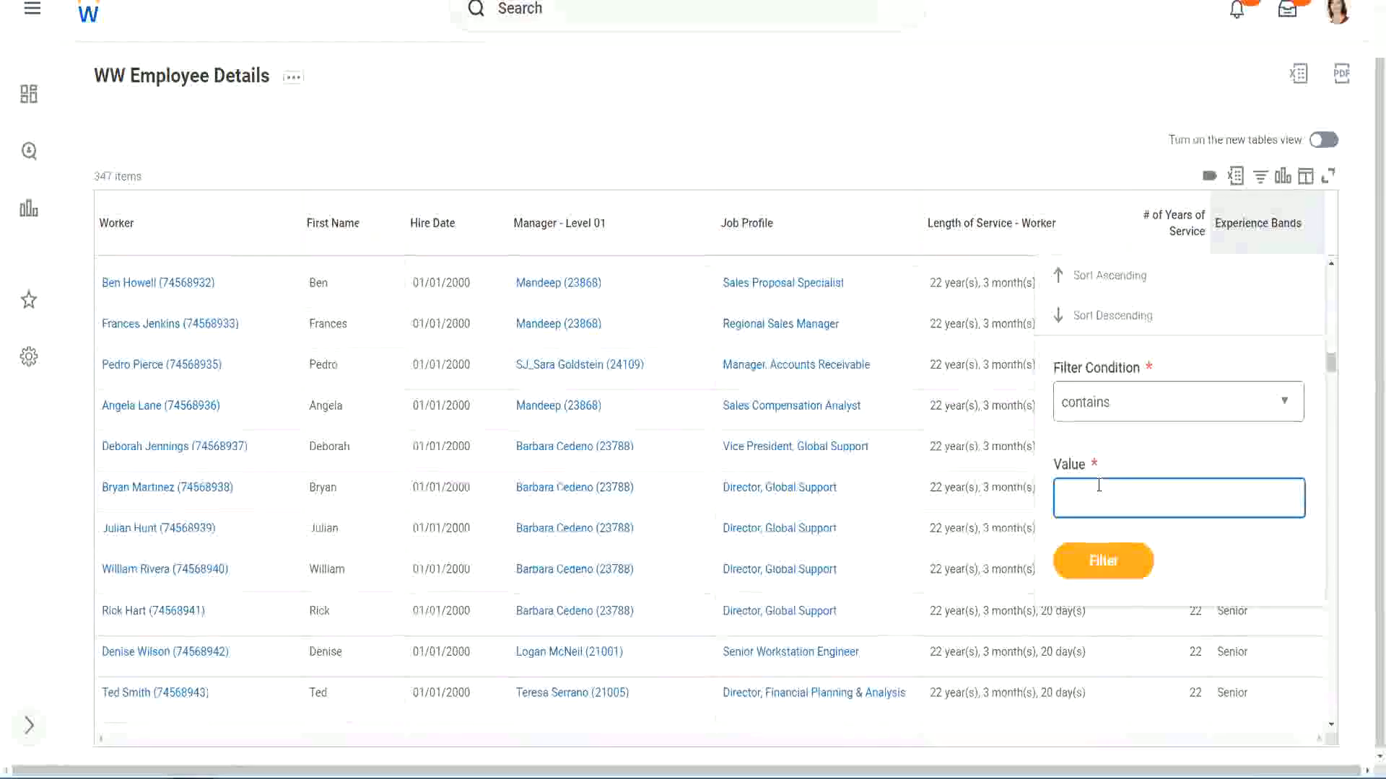
text(Amate)
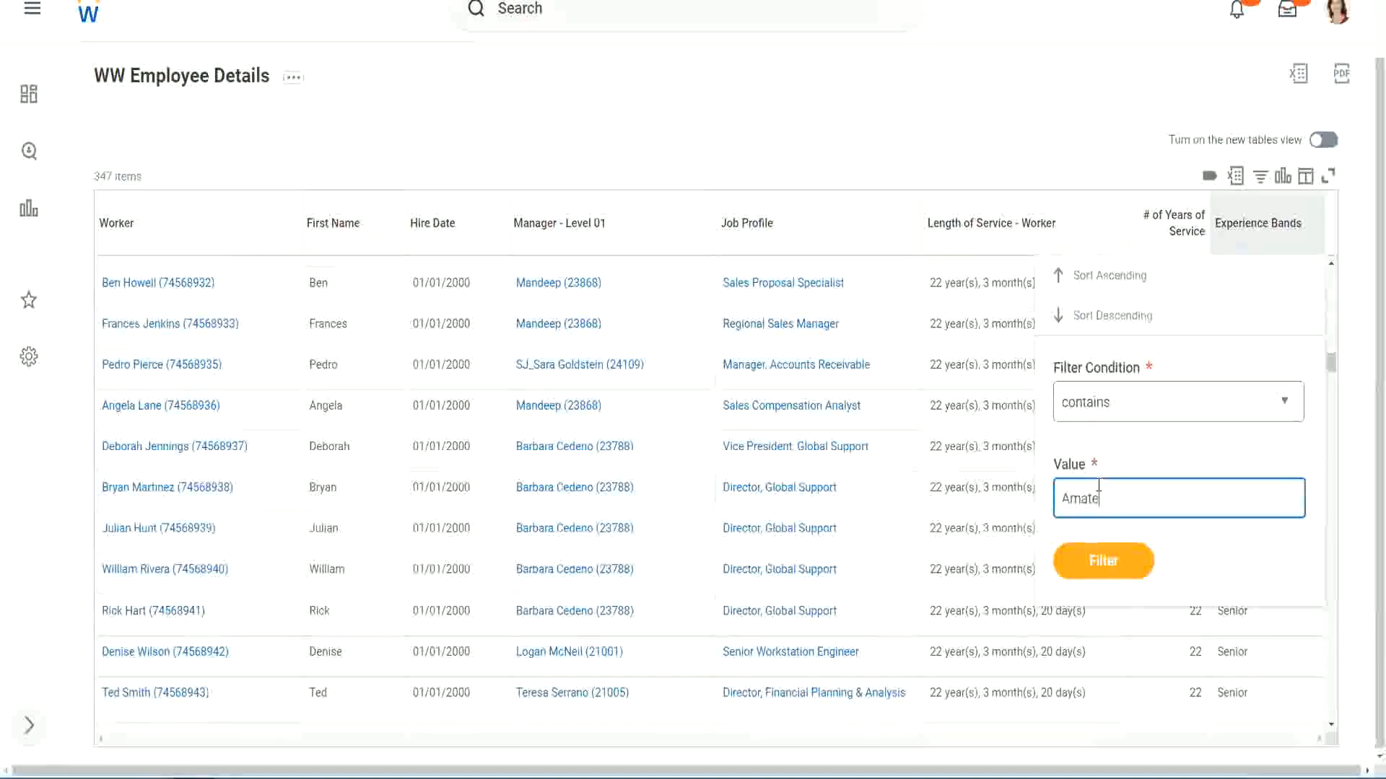
text(ur)
click(1094, 567)
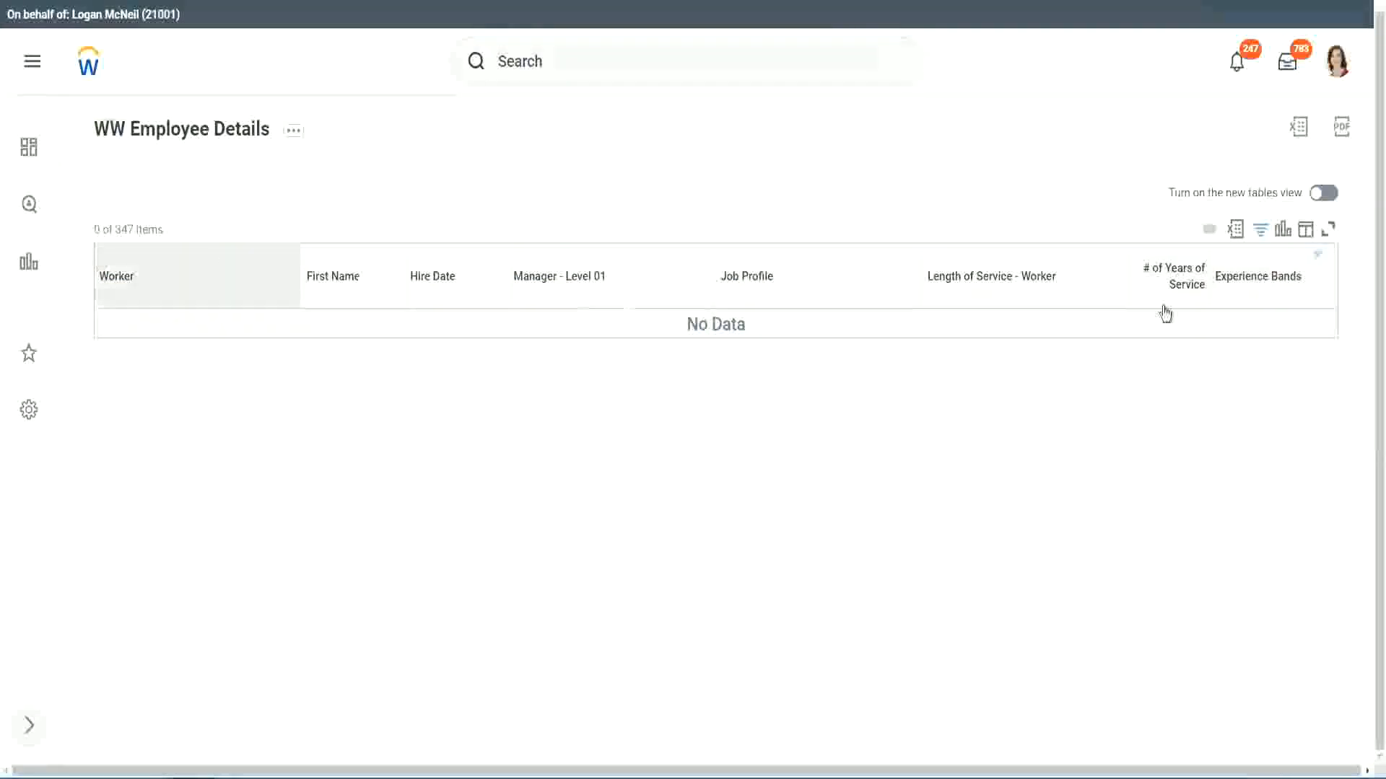
Change the Experience Bands column filter value to Legend and apply it
click(1252, 278)
click(1152, 478)
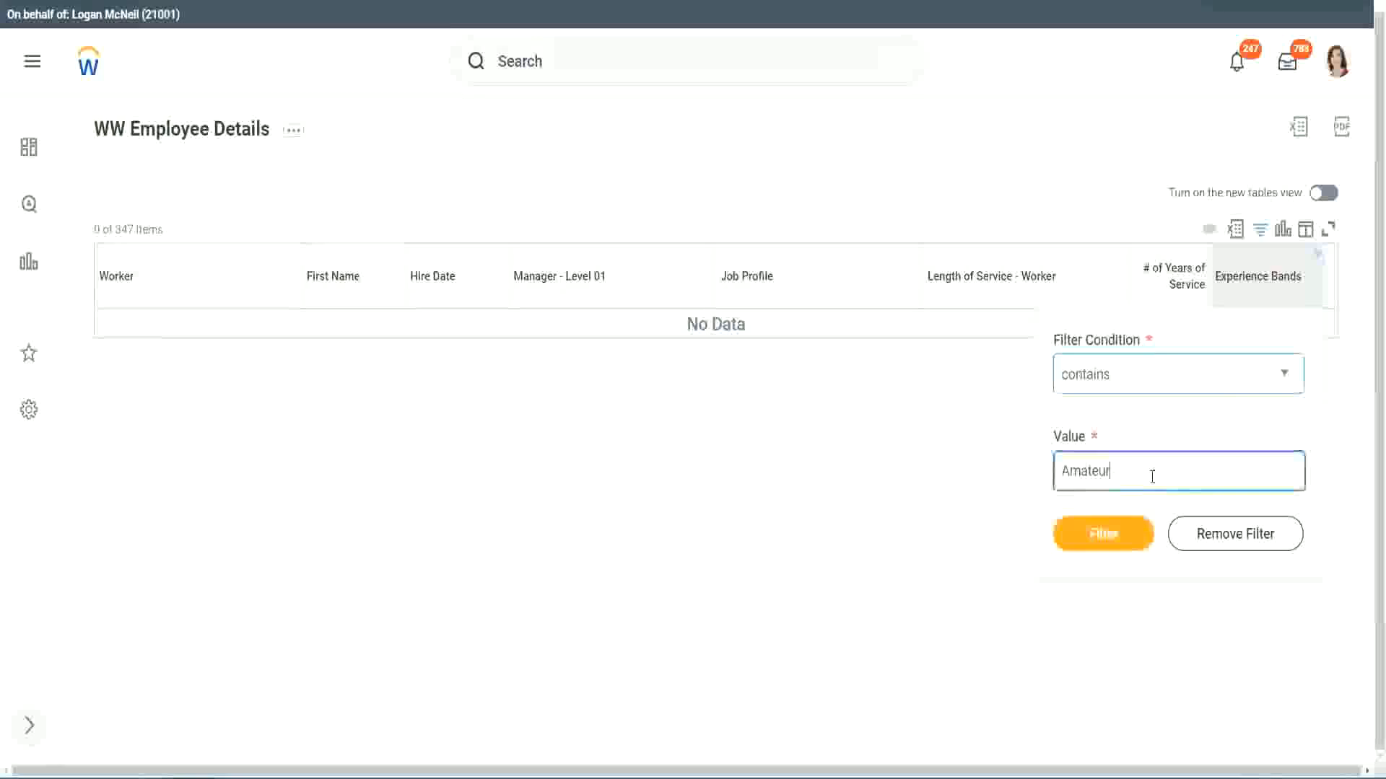
drag(1019, 476, 990, 475)
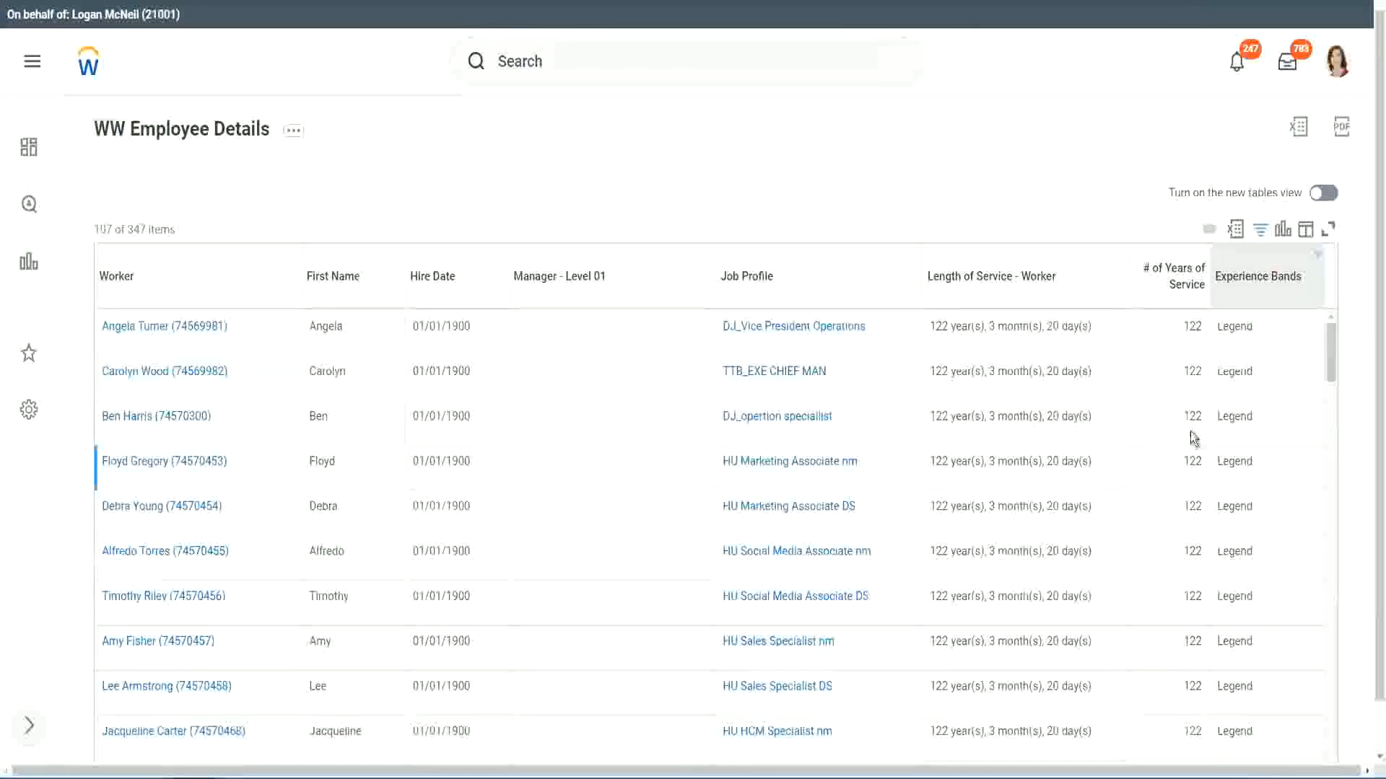
Examine the hire dates, years of service and experience bands of the filtered workers down to the end of the list
scroll(1191, 433, down, 15)
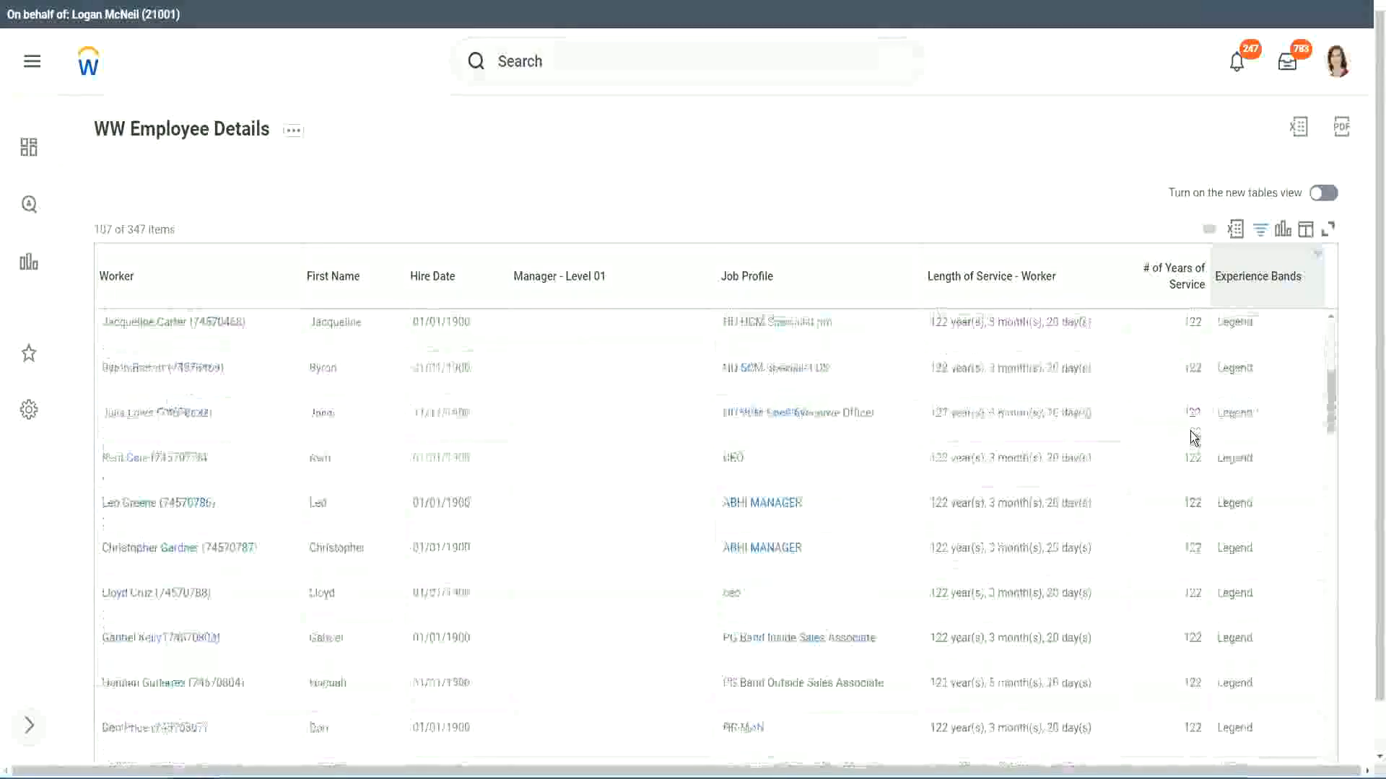
scroll(1189, 431, down, 3)
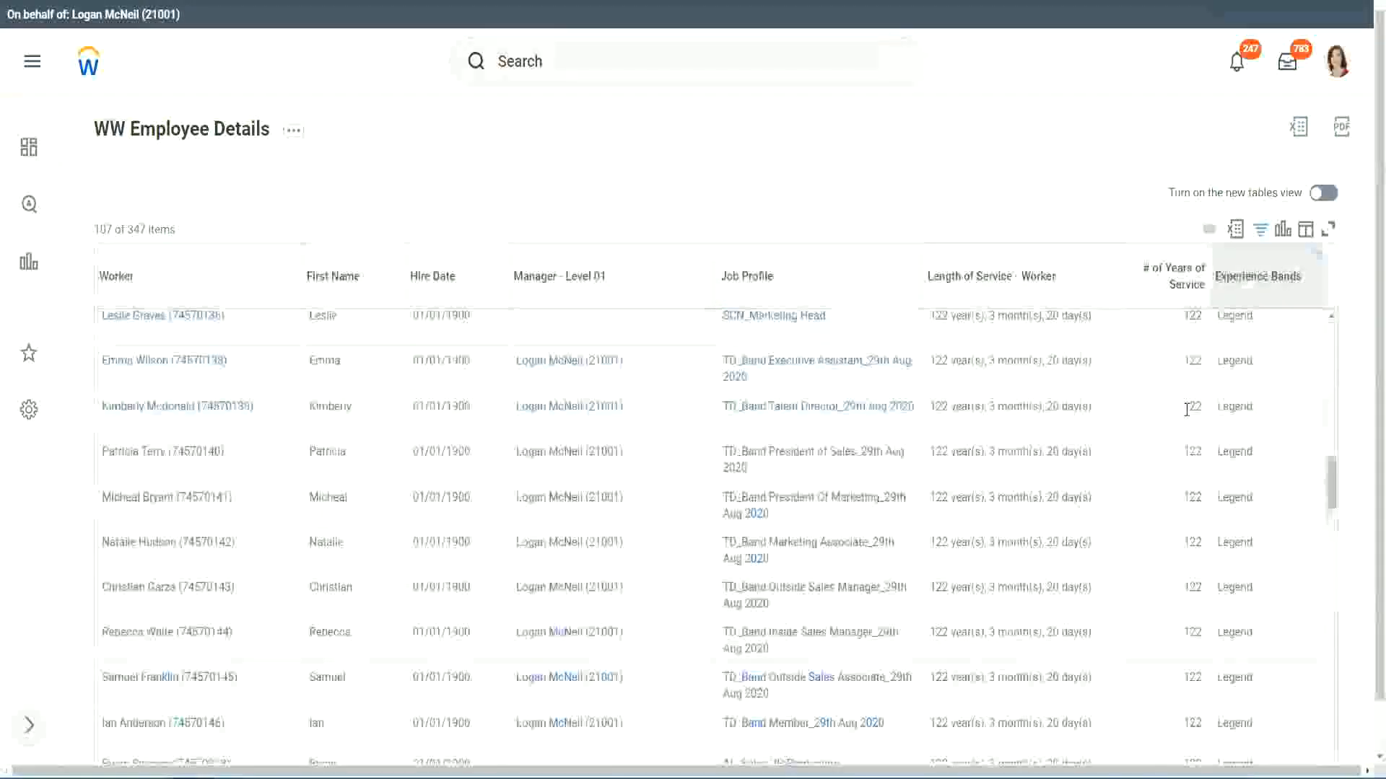
scroll(1144, 411, down, 10)
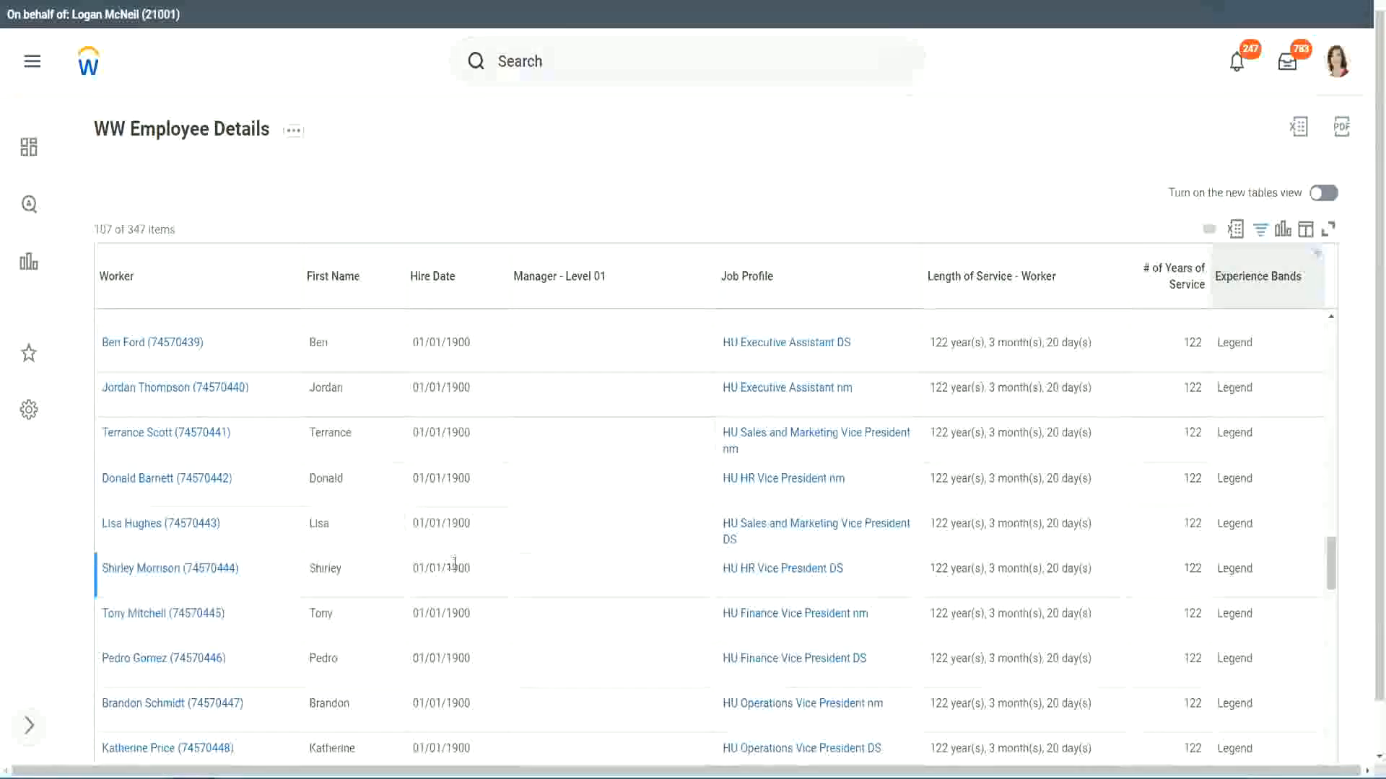
double_click(458, 570)
scroll(1179, 543, down, 8)
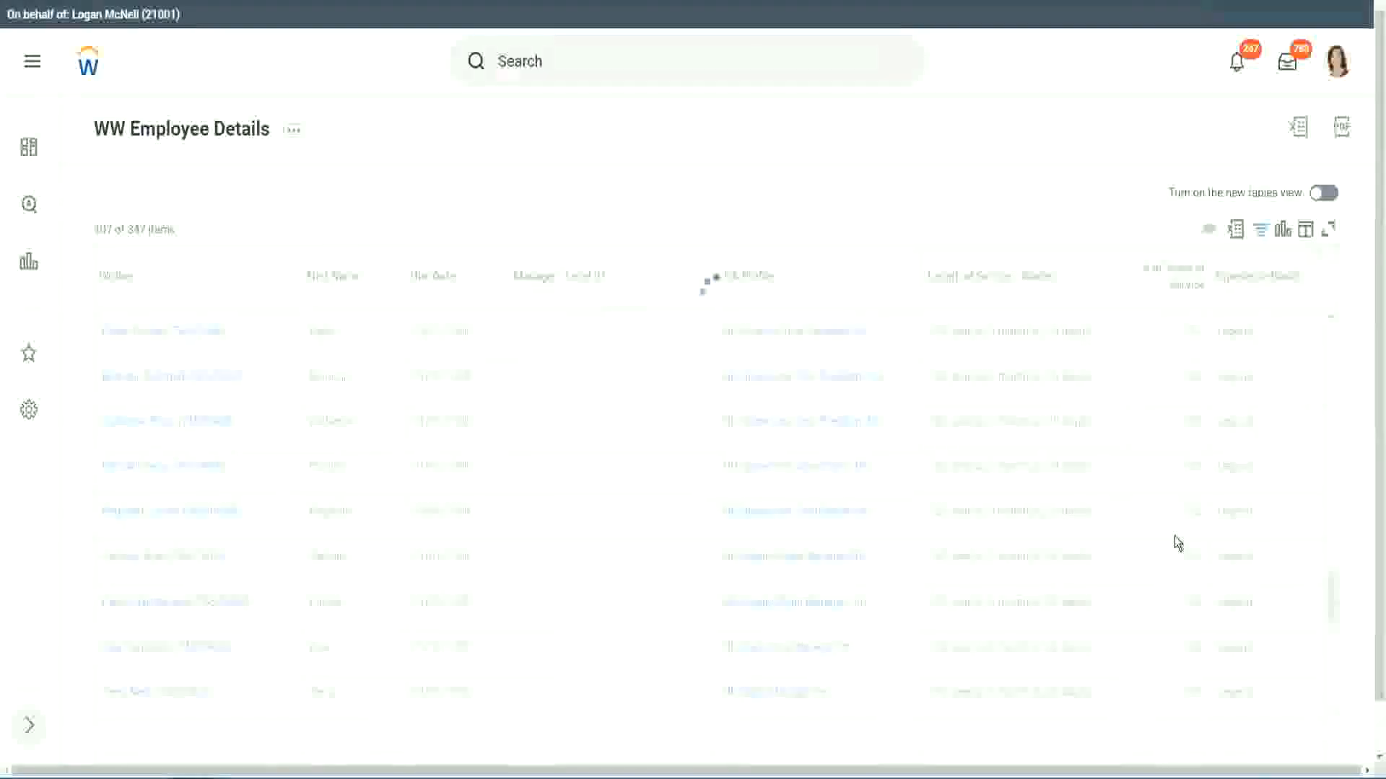
scroll(1176, 542, down, 5)
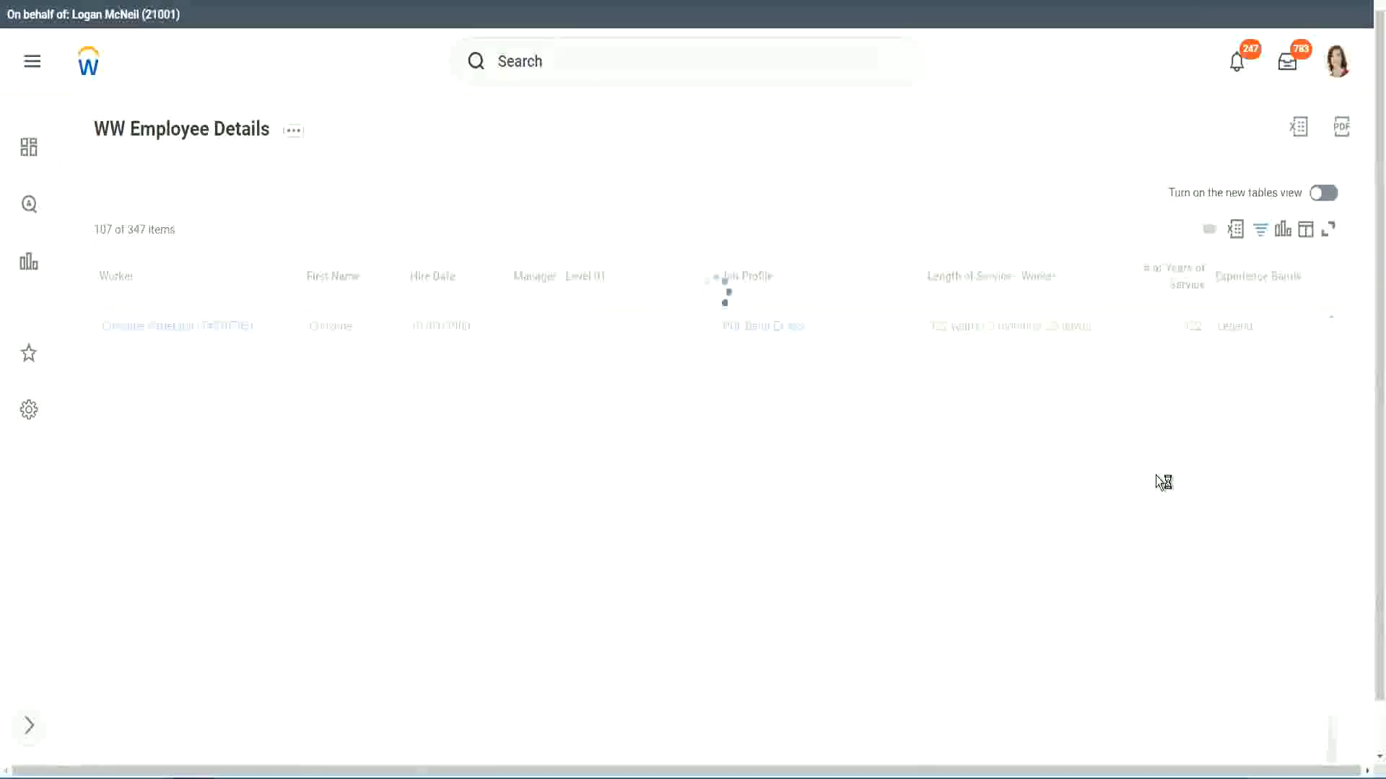
scroll(1156, 476, down, 5)
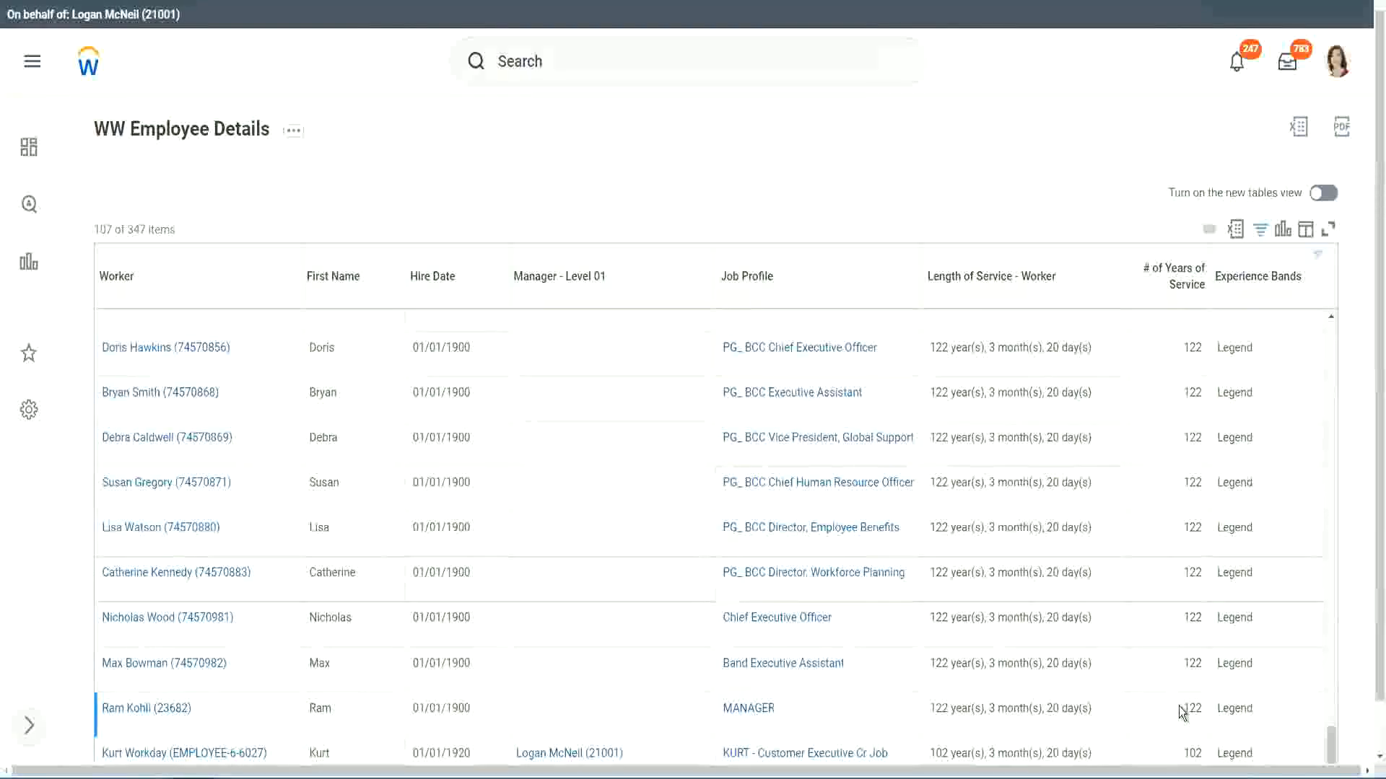
Check the years of service of the last workers in the report against their Legend experience band
double_click(1191, 753)
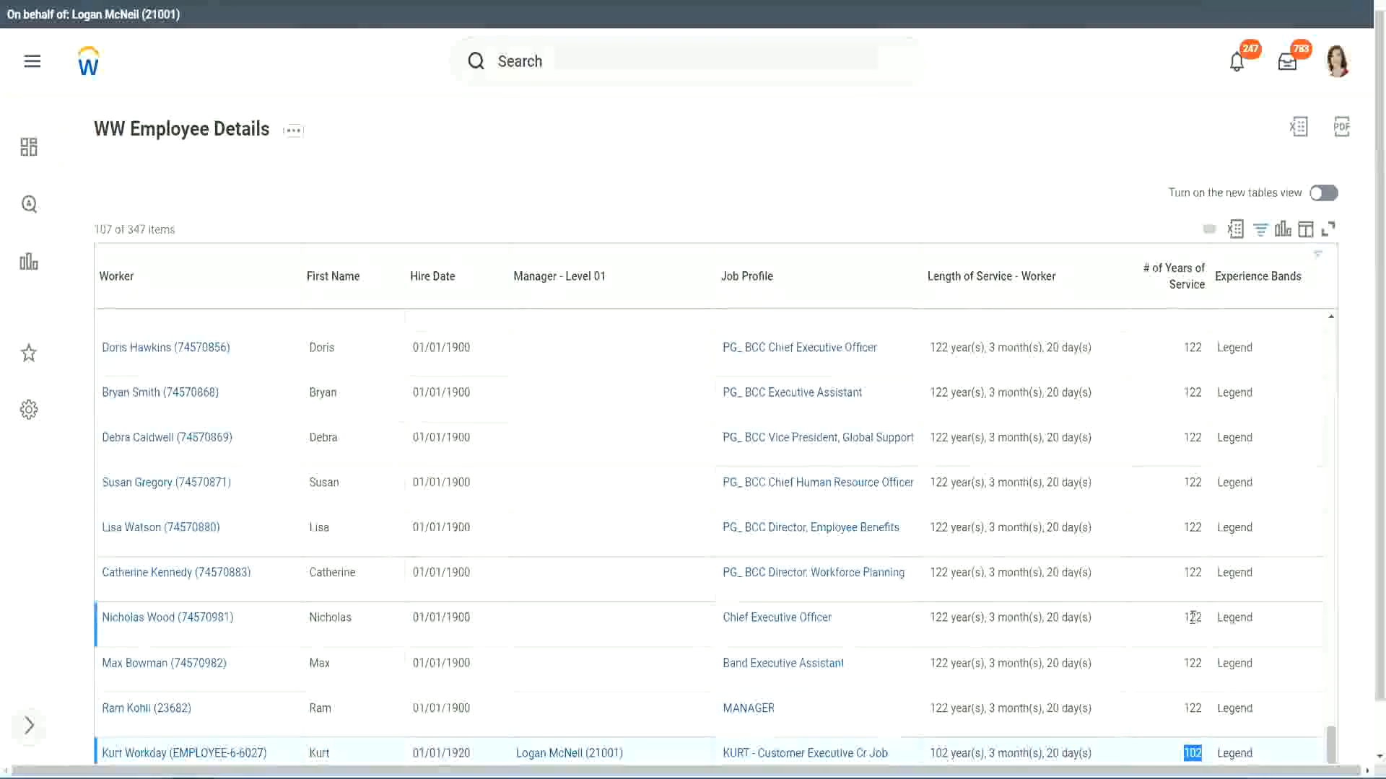
drag(1192, 617, 1203, 617)
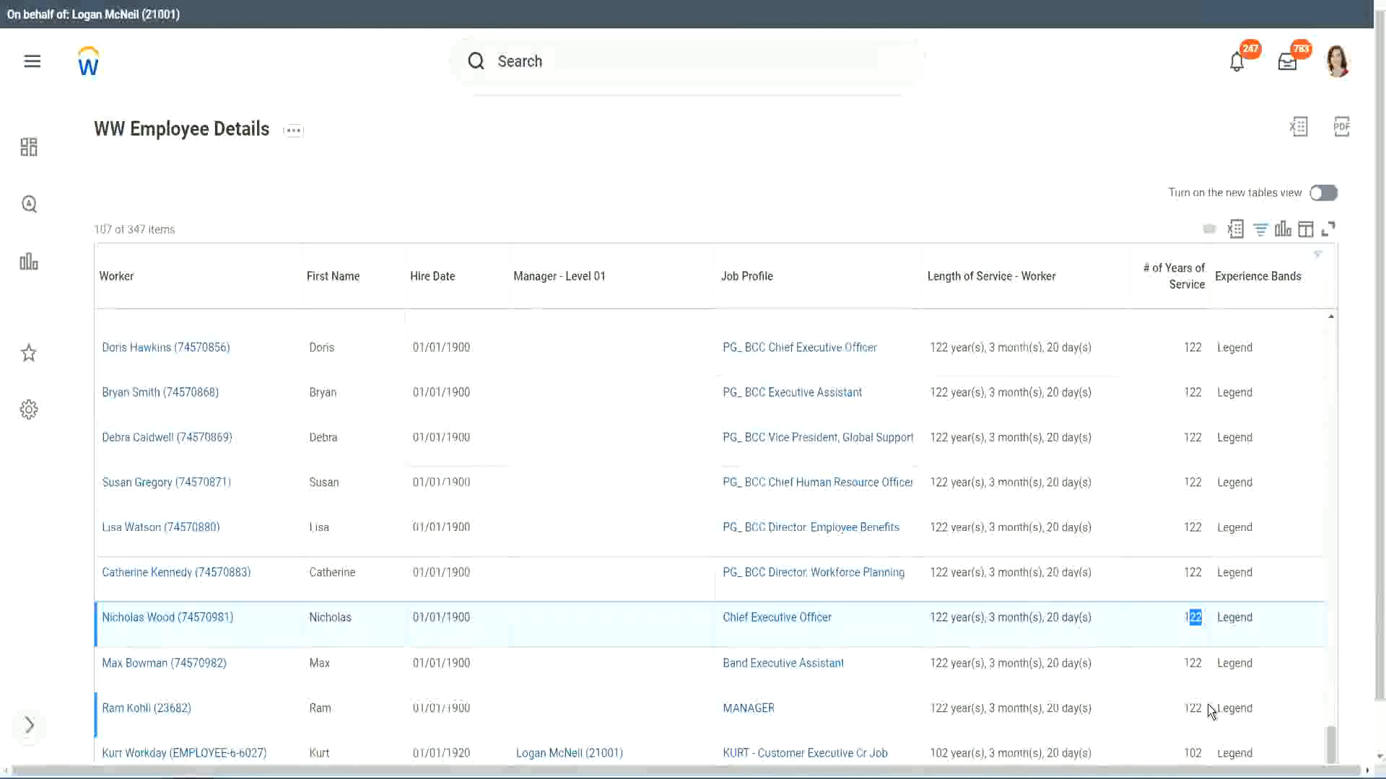
click(1167, 582)
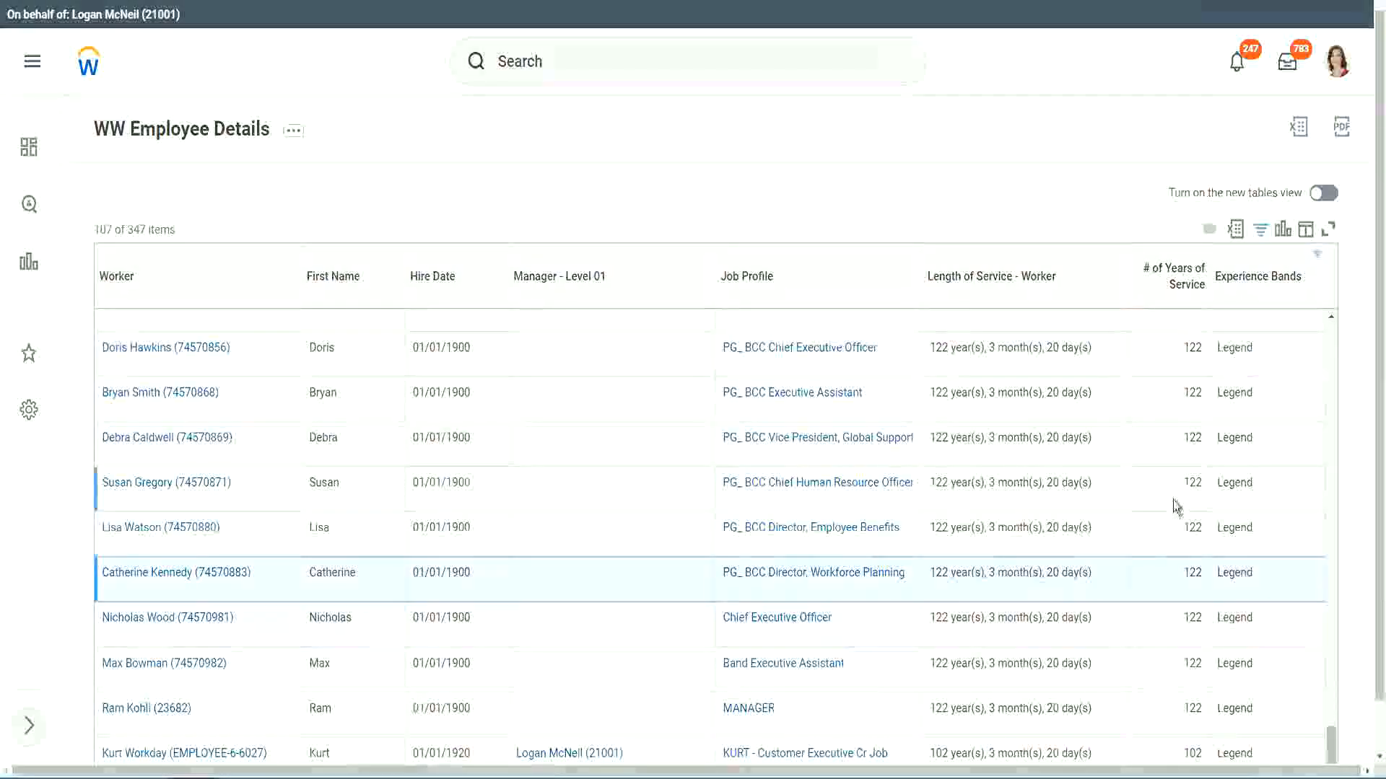
Change the Experience Bands column filter value to Experienced and apply it
click(1266, 286)
click(1134, 552)
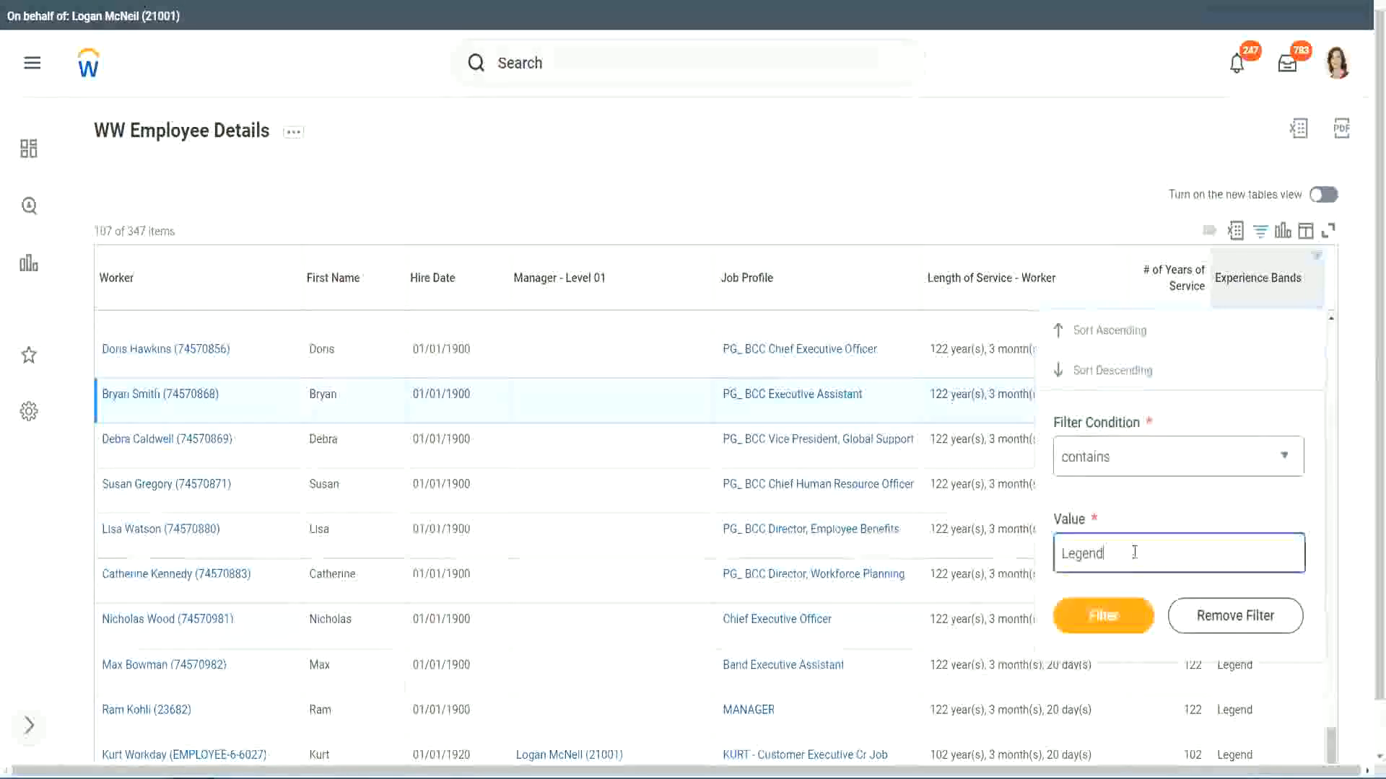
double_click(1090, 552)
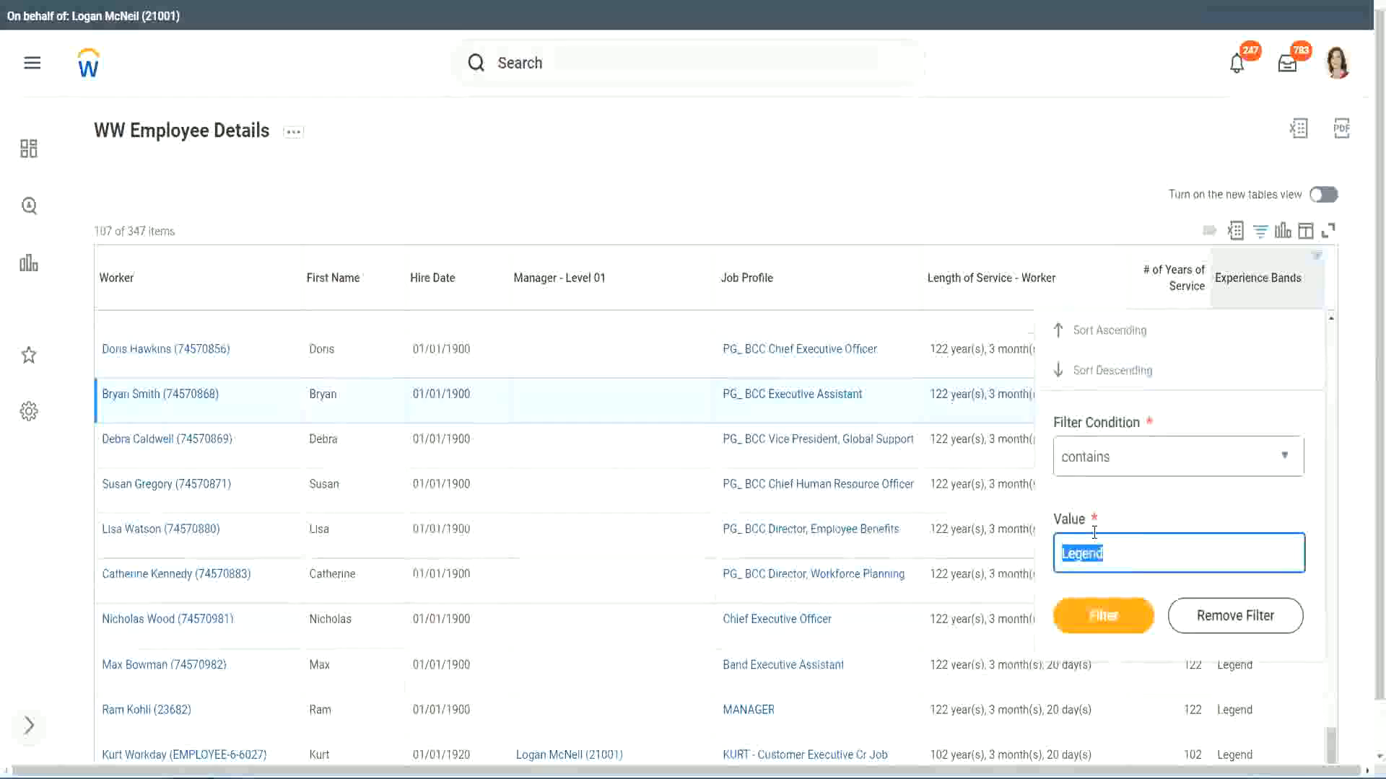
text(Ex)
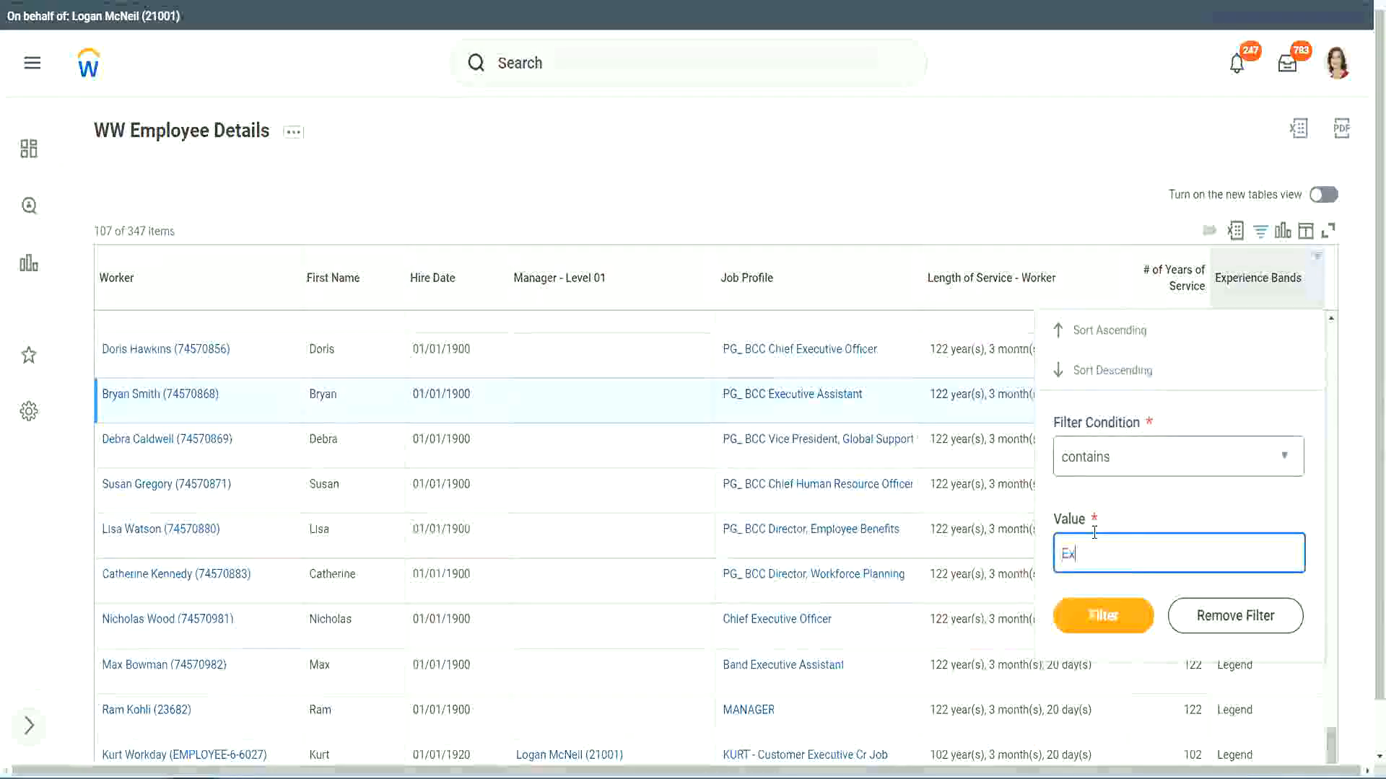
text(perienced)
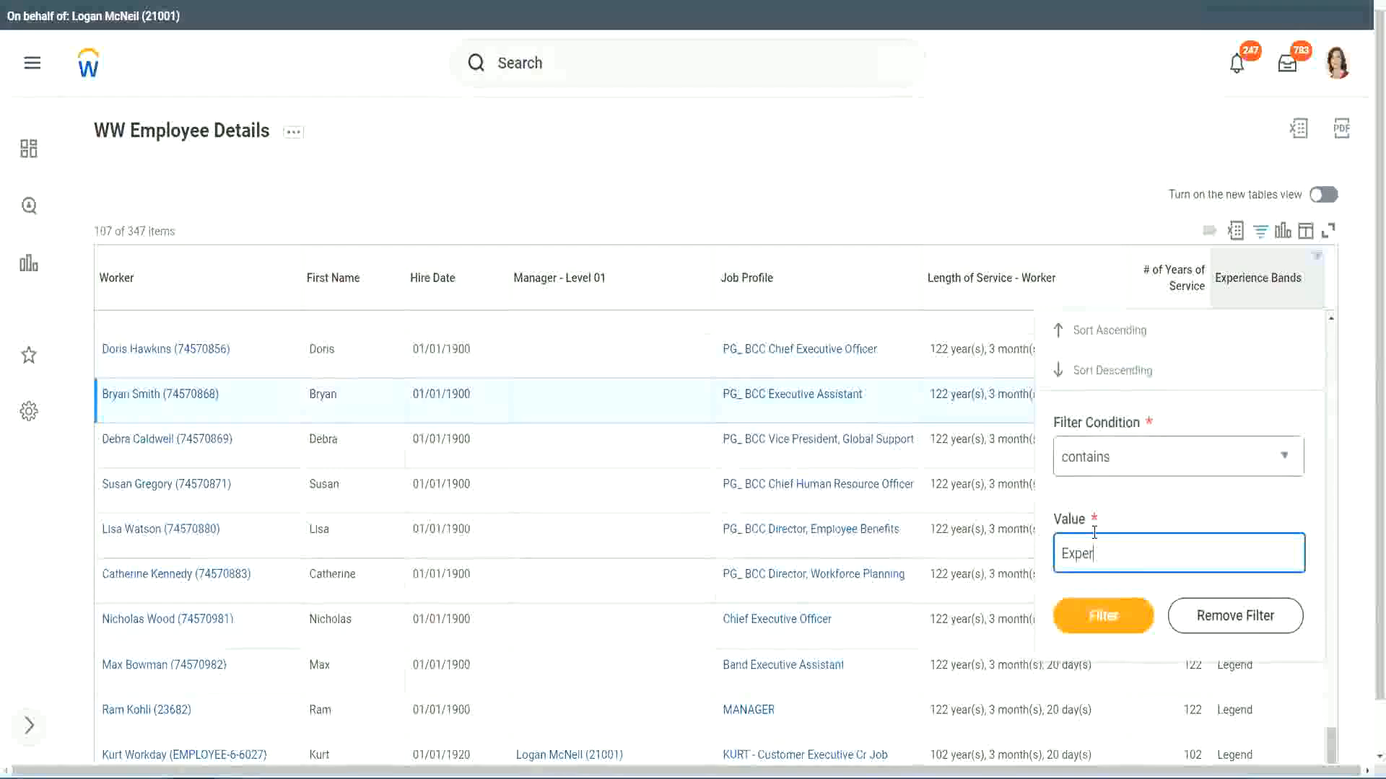
click(1102, 625)
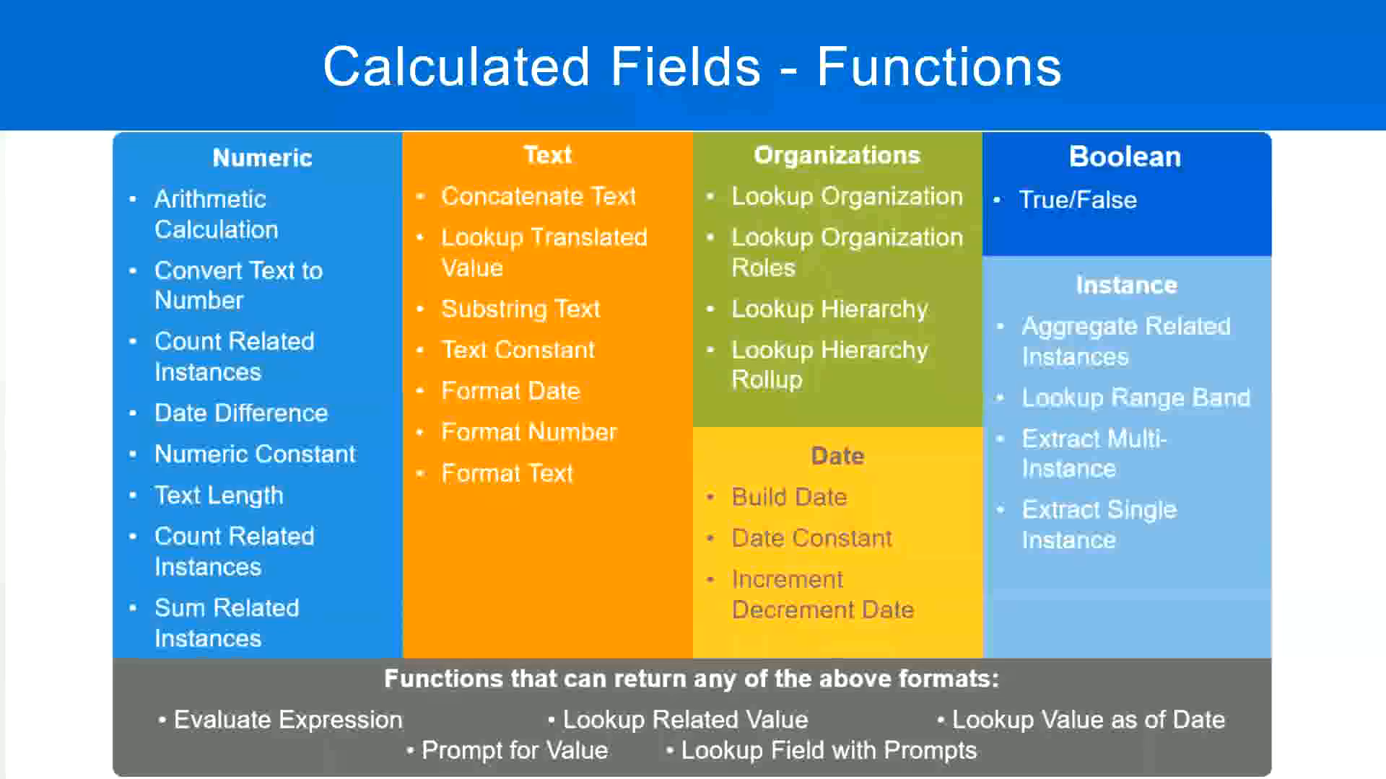
Switch to the Notepad++ notes and review the years-of-service range defined for the Experienced band
key(alt+Tab)
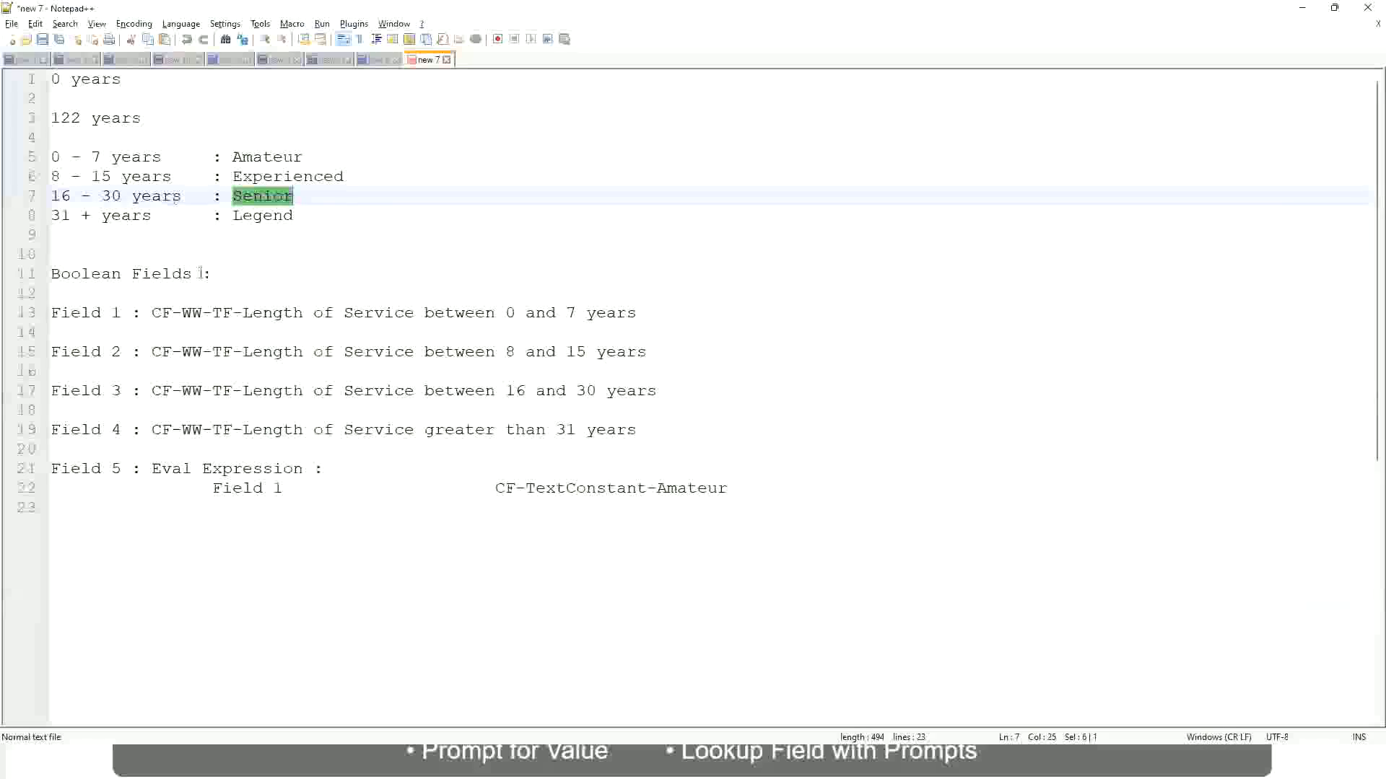
click(130, 180)
drag(60, 178, 108, 178)
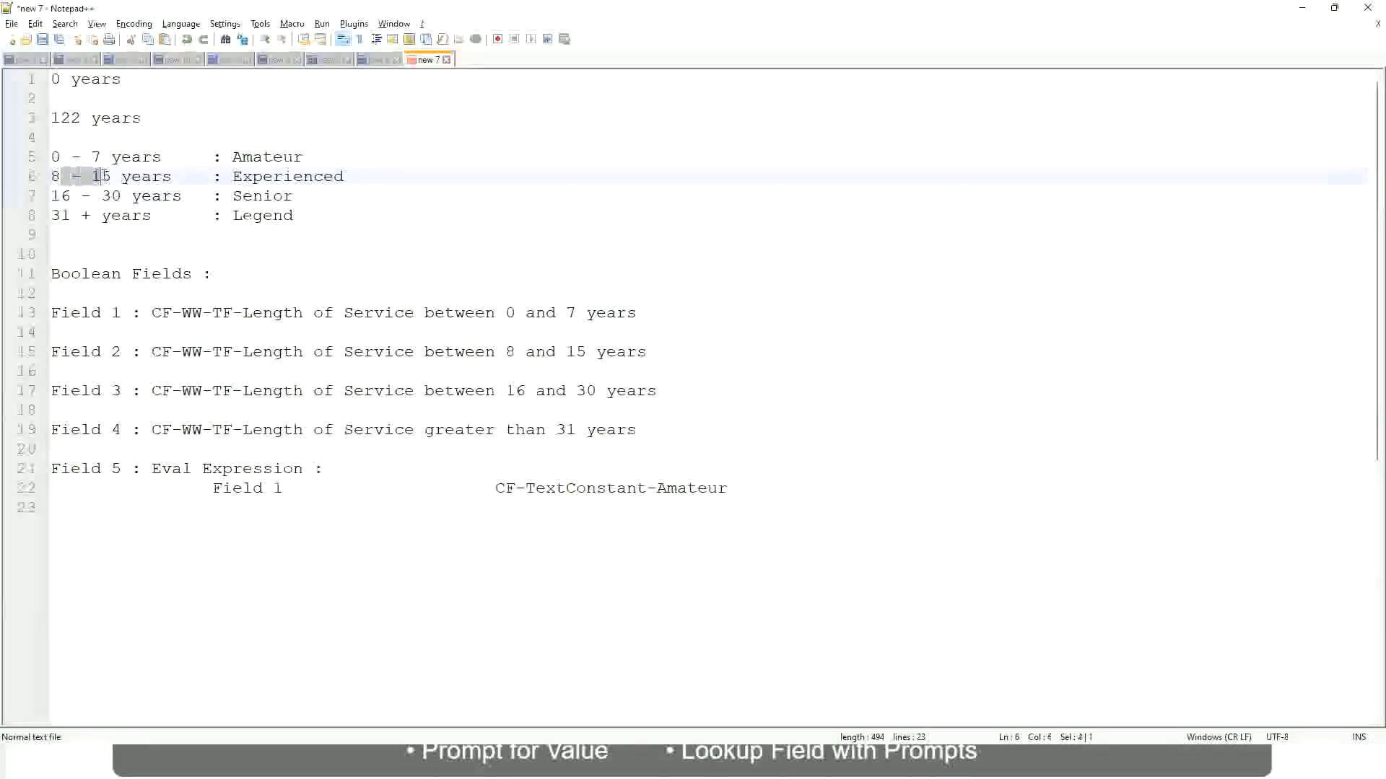
click(112, 178)
click(158, 178)
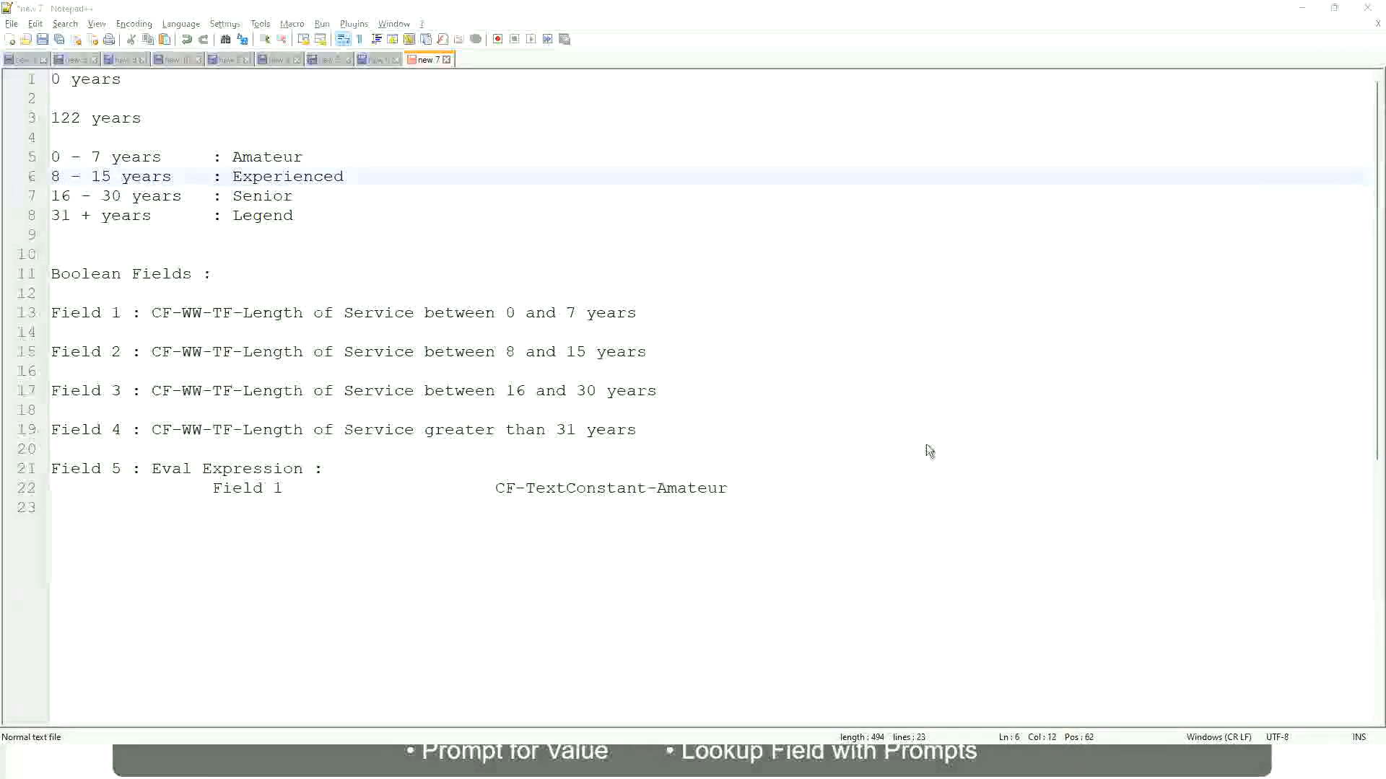
Return to the WW Employee Details report in Workday and compare the filtered workers' years of service with the Experienced band
key(alt+Tab)
scroll(1199, 534, down, 4)
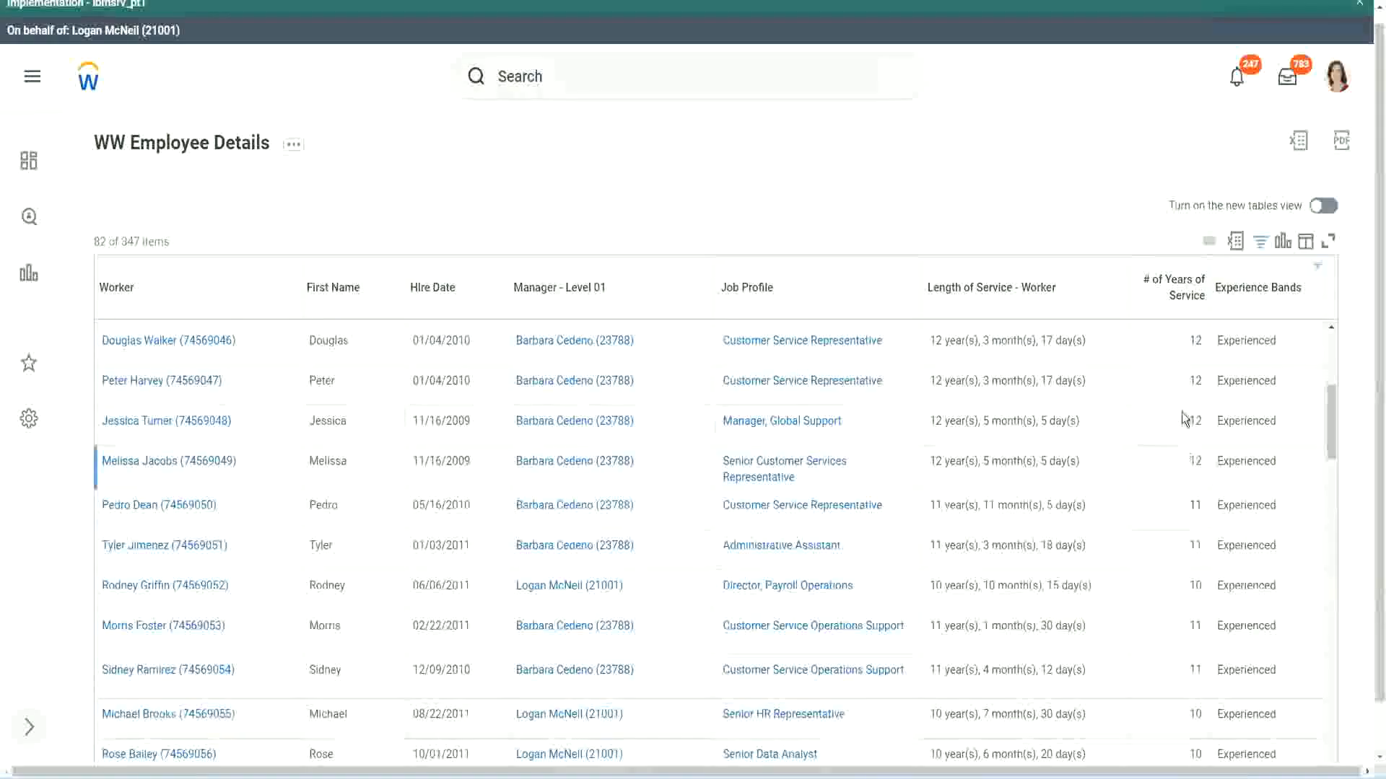
double_click(1230, 381)
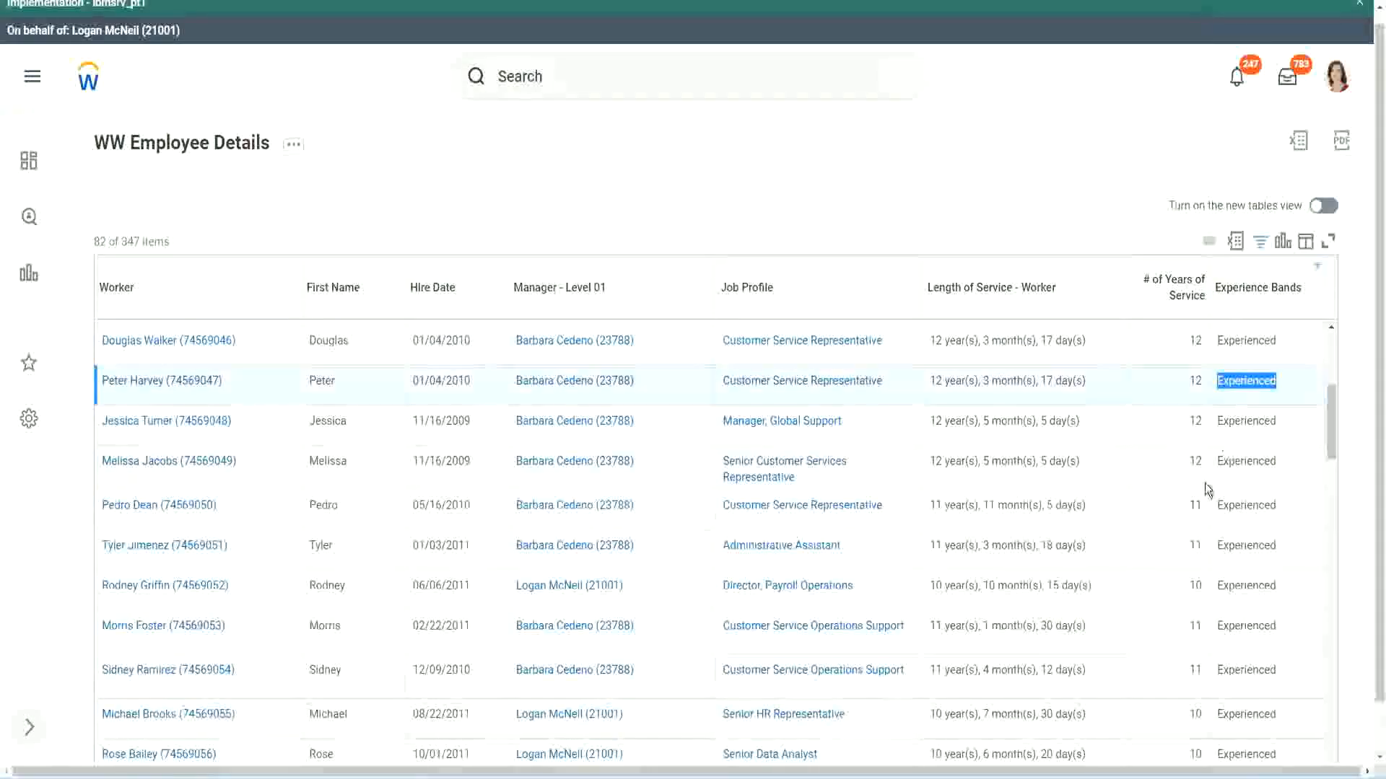
scroll(1202, 505, down, 2)
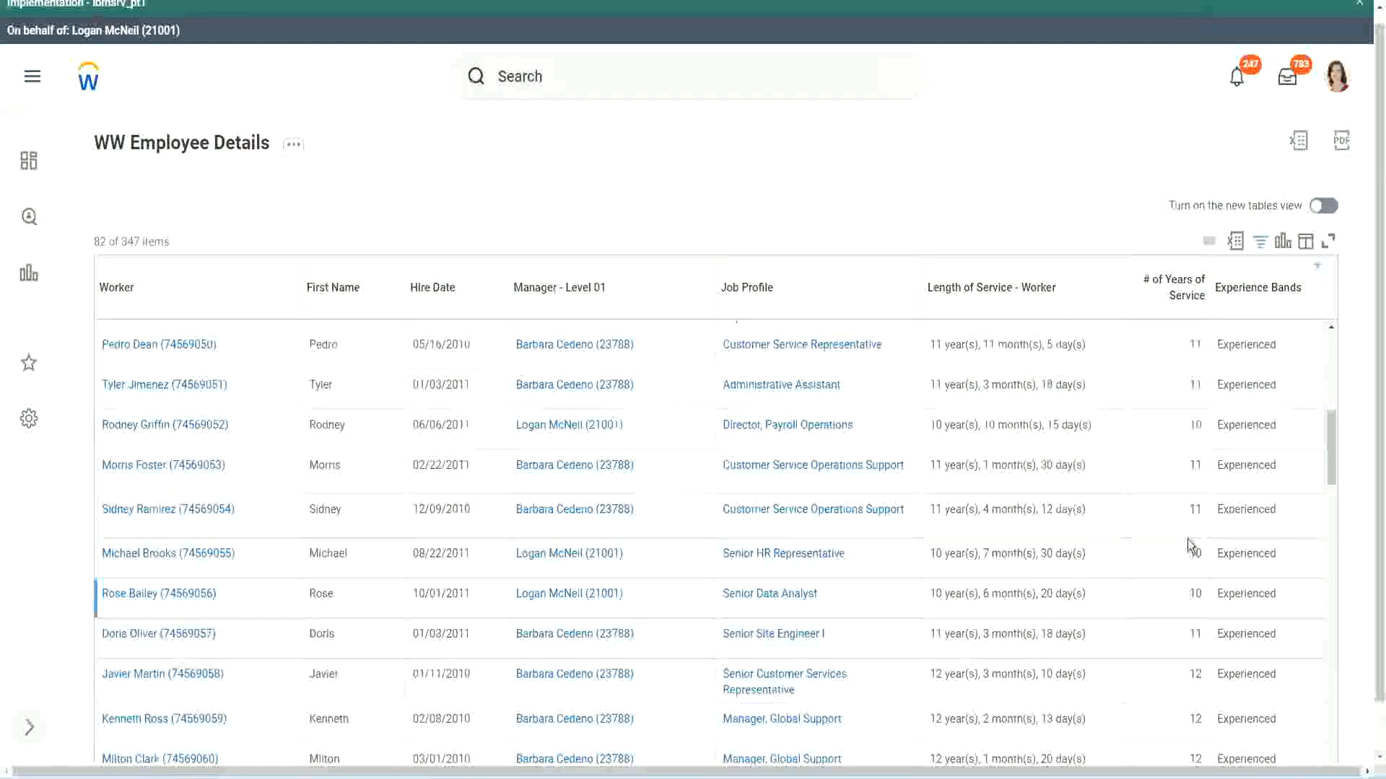
click(1195, 509)
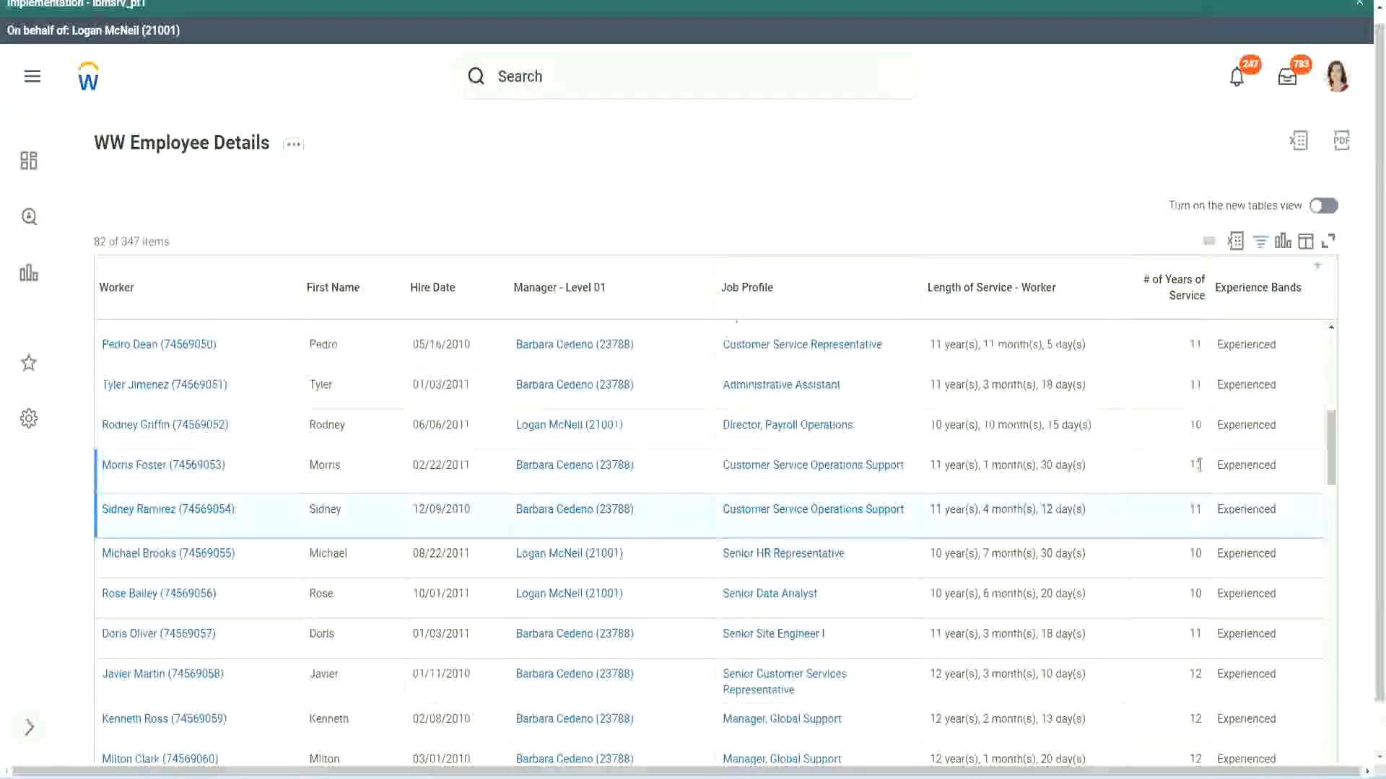
click(1263, 465)
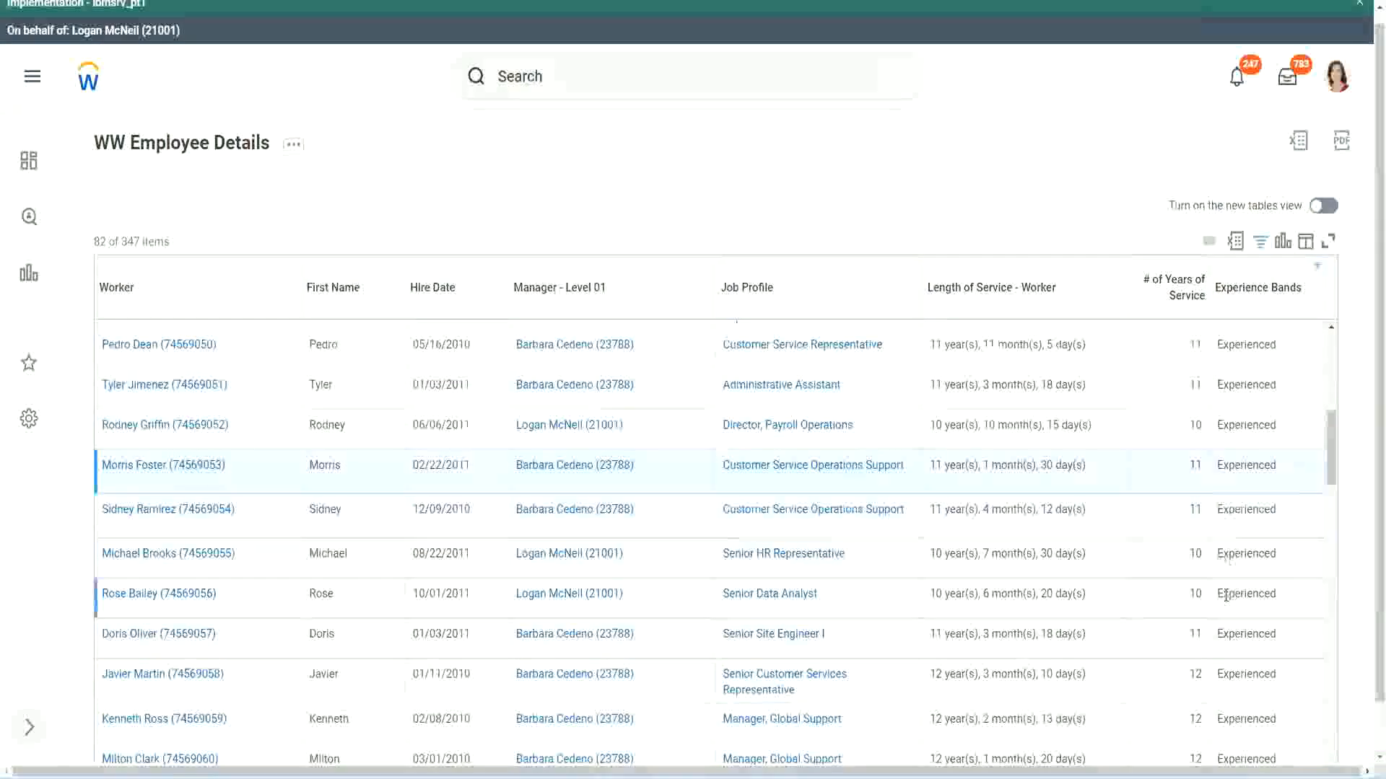
scroll(1225, 596, down, 10)
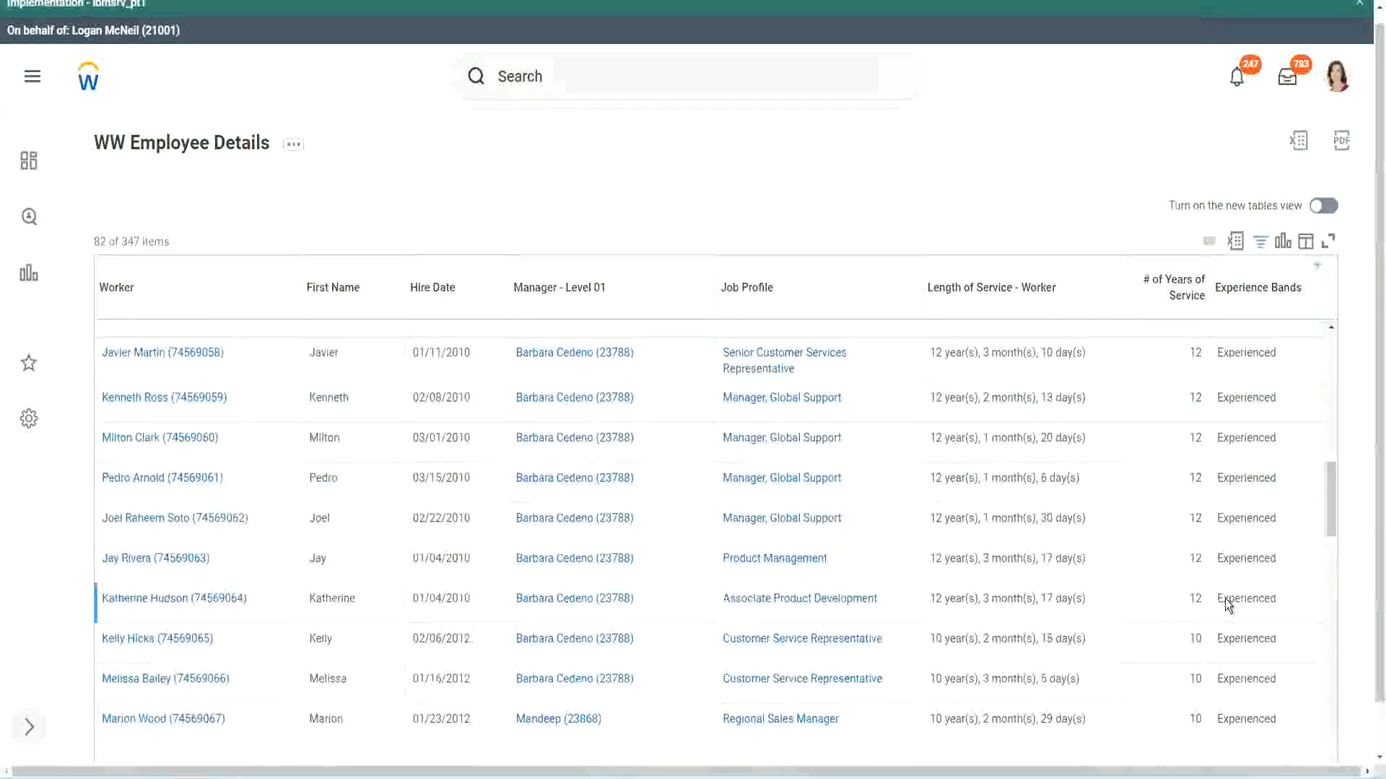